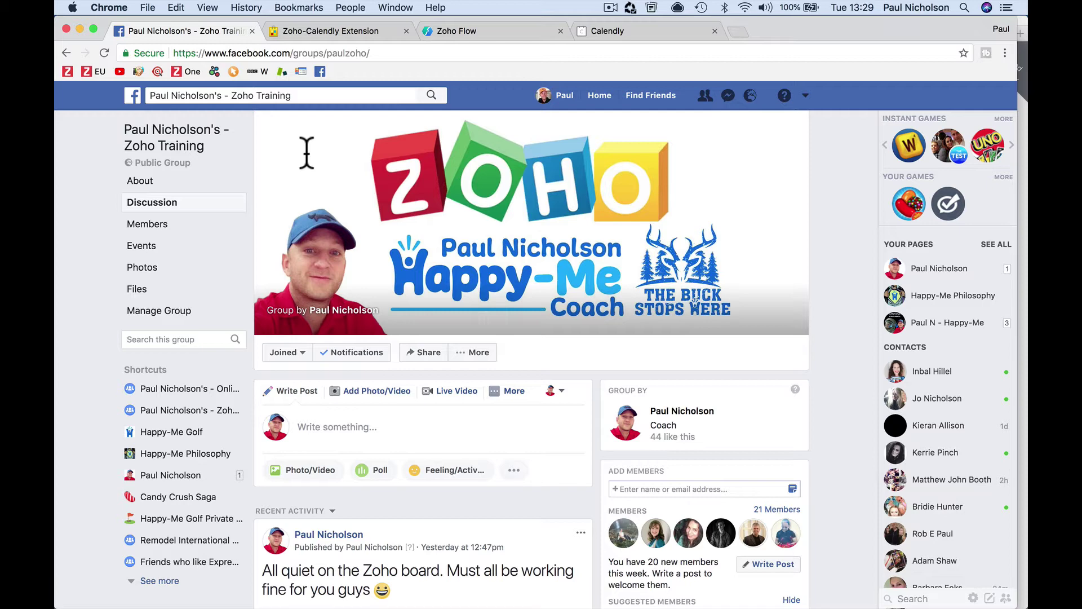
Reopen the 15 Minute Meeting booking page and move the calendar to the week of May 1.
{"action": "left_click", "coordinate": [403, 598]}
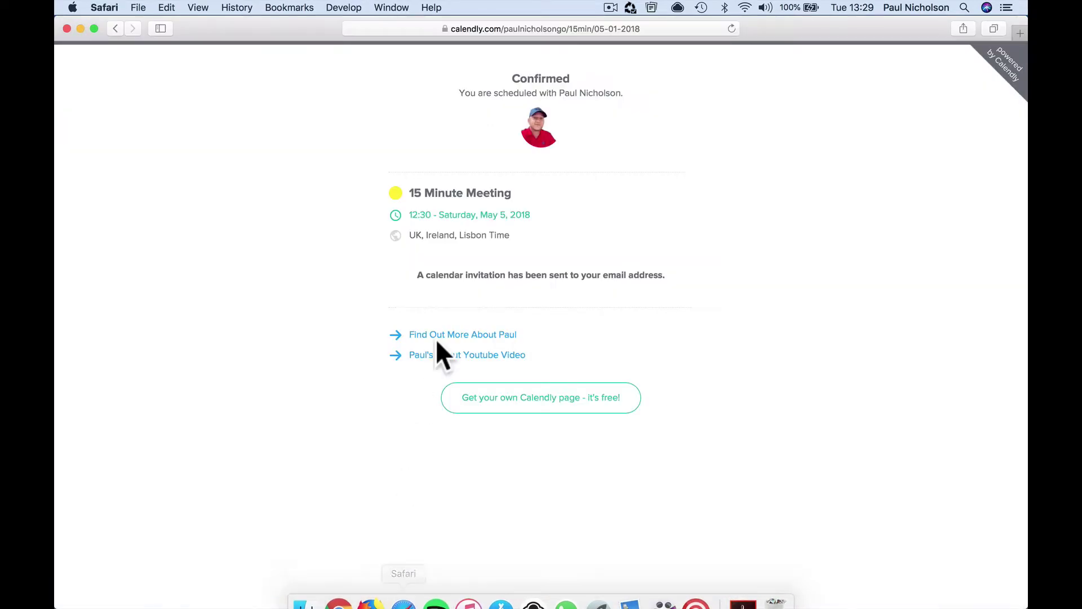
{"action": "left_click", "coordinate": [462, 336]}
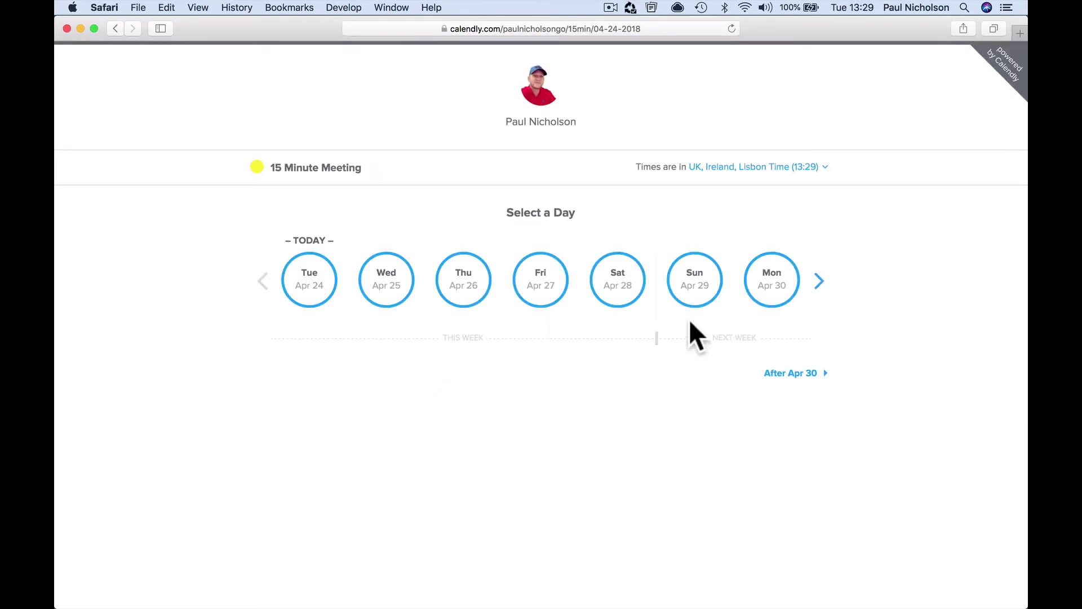
{"action": "left_click", "coordinate": [819, 282]}
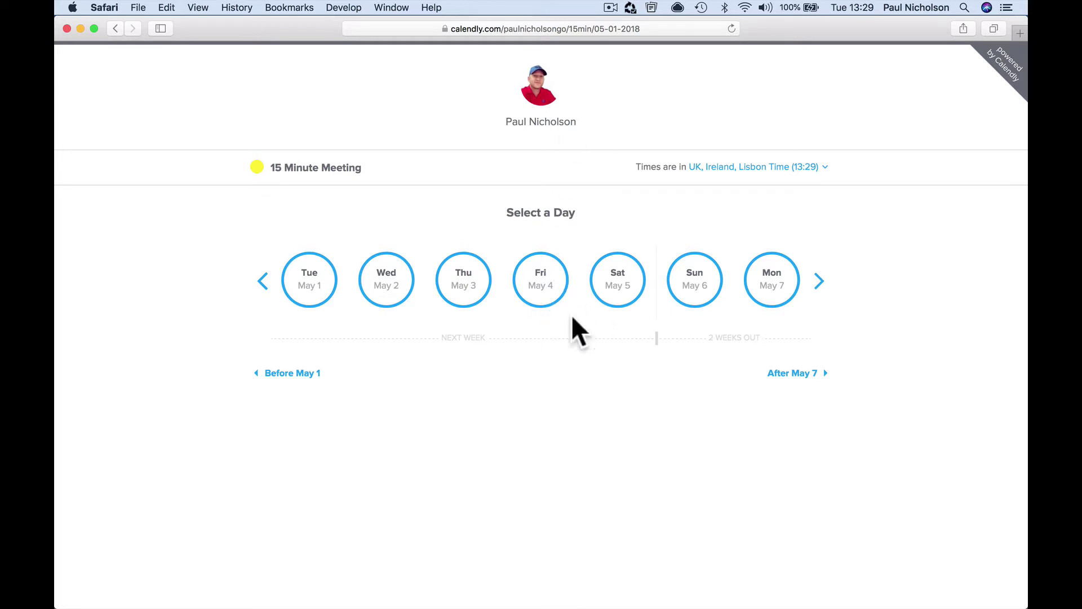
Check Friday May 4's times, try the 10:00 slot, return to the day picker, then bring Facebook forward.
{"action": "left_click", "coordinate": [555, 298]}
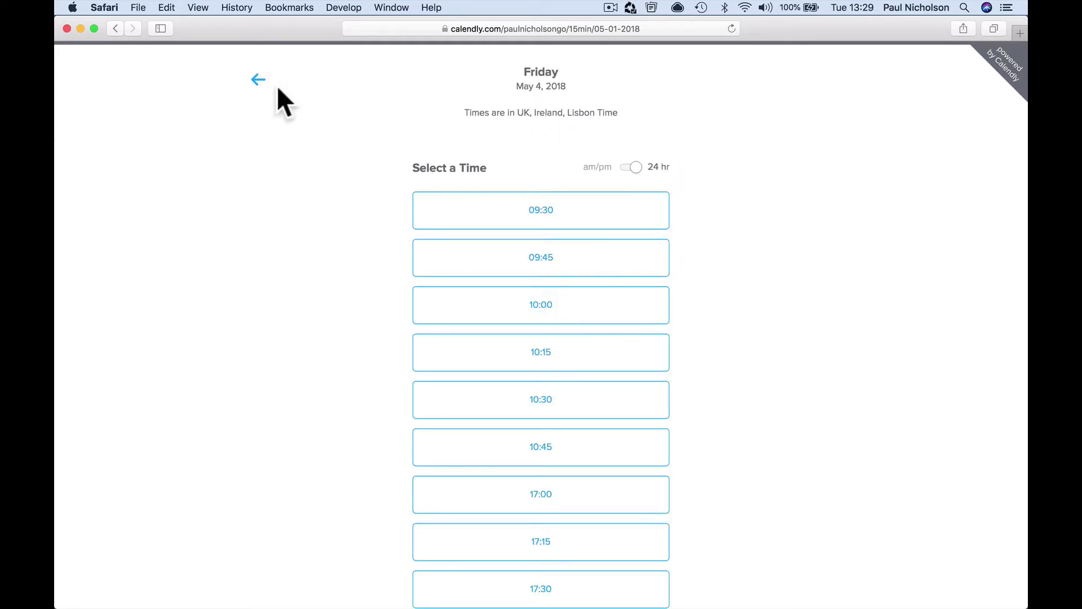
{"action": "left_click", "coordinate": [256, 77]}
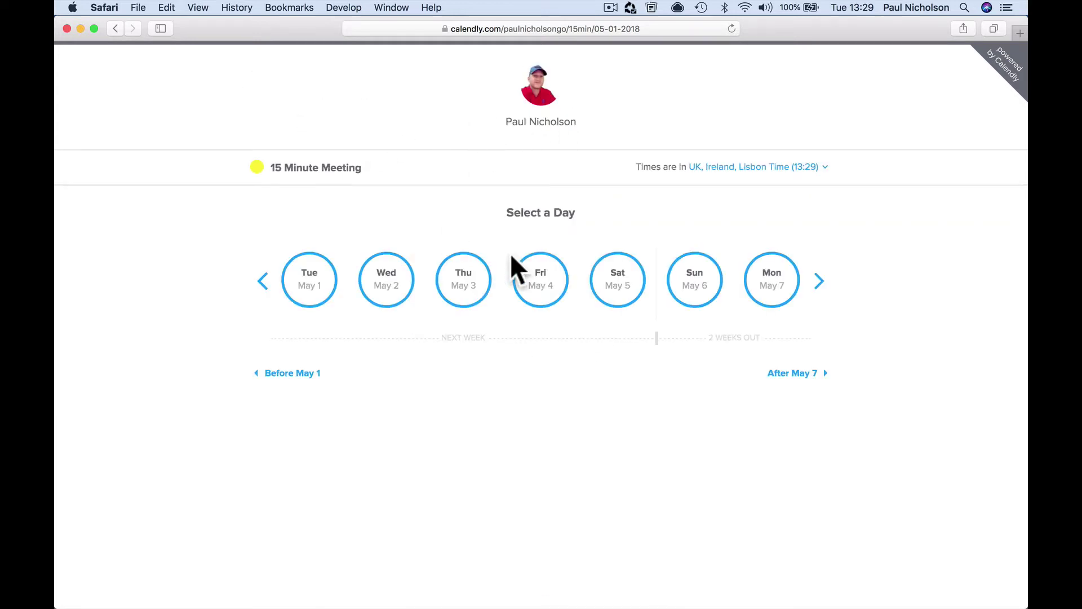
{"action": "left_click", "coordinate": [536, 291]}
{"action": "left_click", "coordinate": [566, 310]}
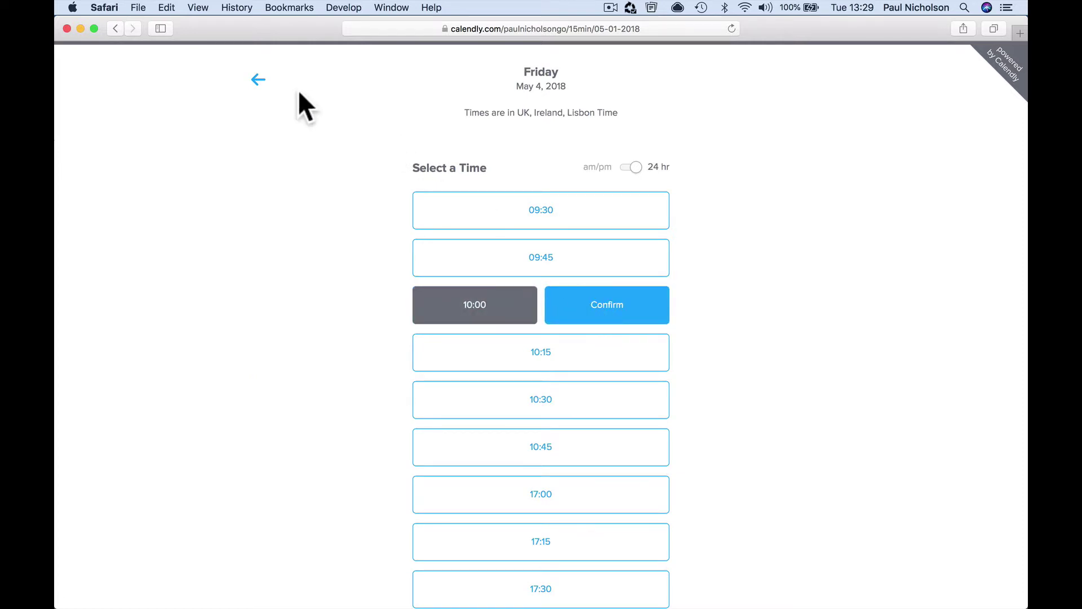
{"action": "left_click", "coordinate": [258, 80]}
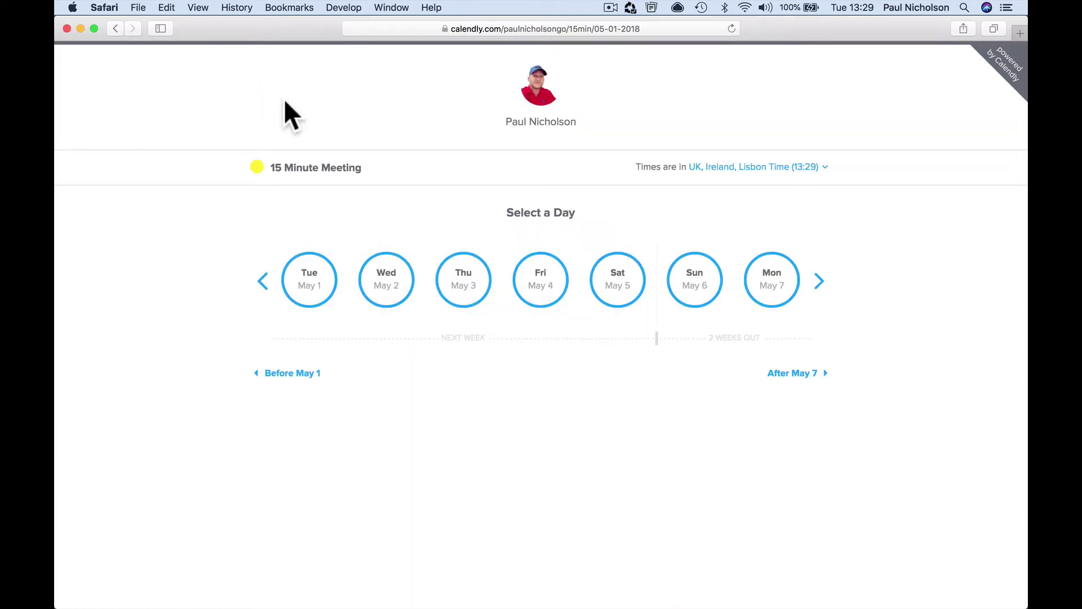
{"action": "mouse_move", "coordinate": [371, 602]}
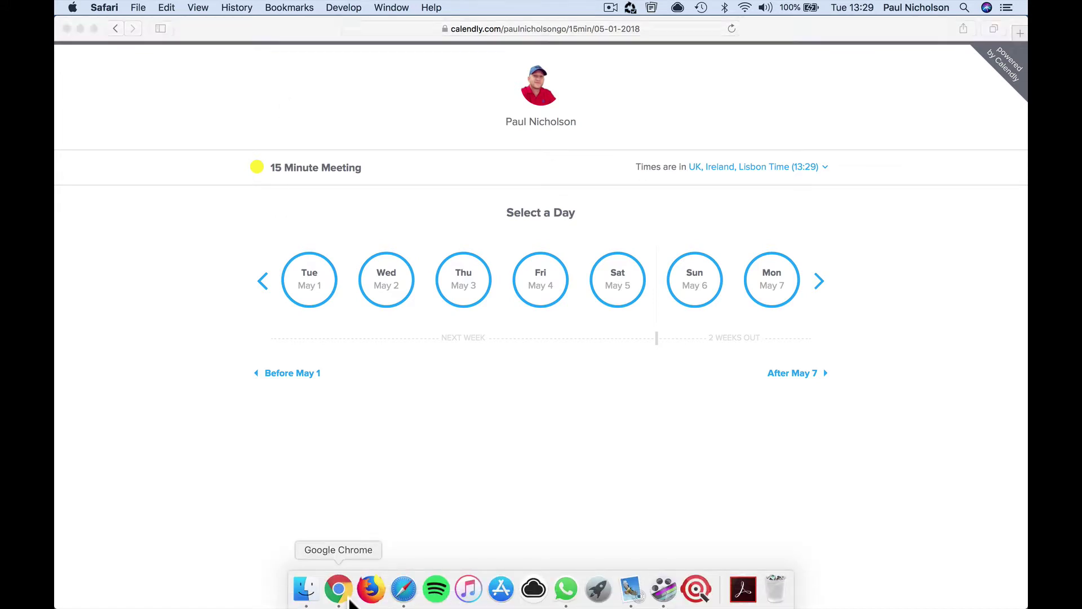
{"action": "left_click", "coordinate": [352, 602]}
Scroll the Zoho Training group feed down to the Calendly comments and Zoho-Calendly Extension preview.
{"action": "scroll", "coordinate": [361, 445], "scroll_direction": "down", "scroll_amount": 8}
{"action": "scroll", "coordinate": [359, 436], "scroll_direction": "down", "scroll_amount": 2}
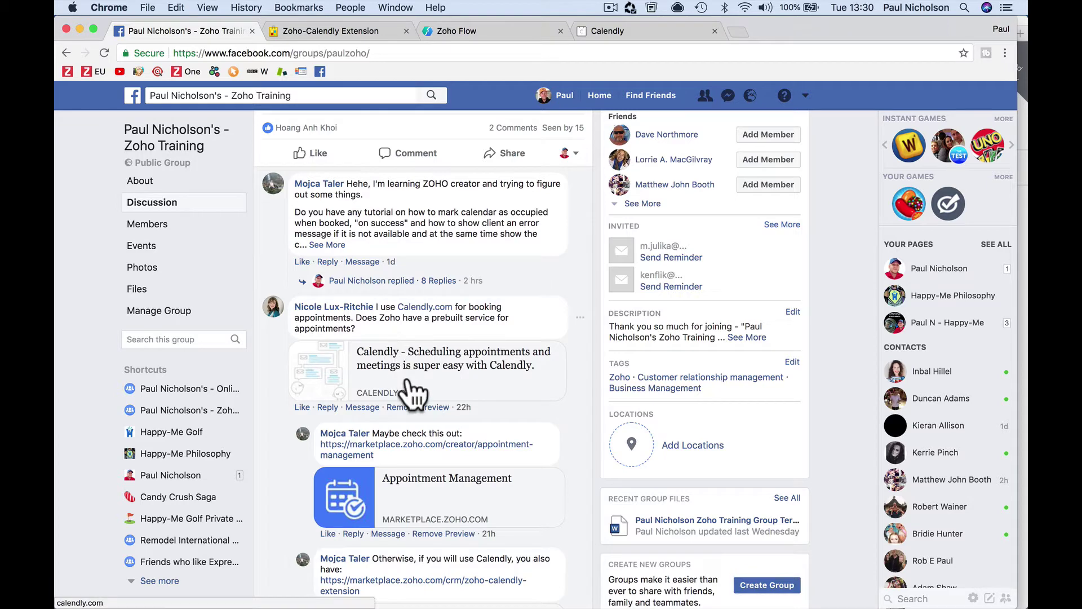
{"action": "scroll", "coordinate": [411, 386], "scroll_direction": "down", "scroll_amount": 3}
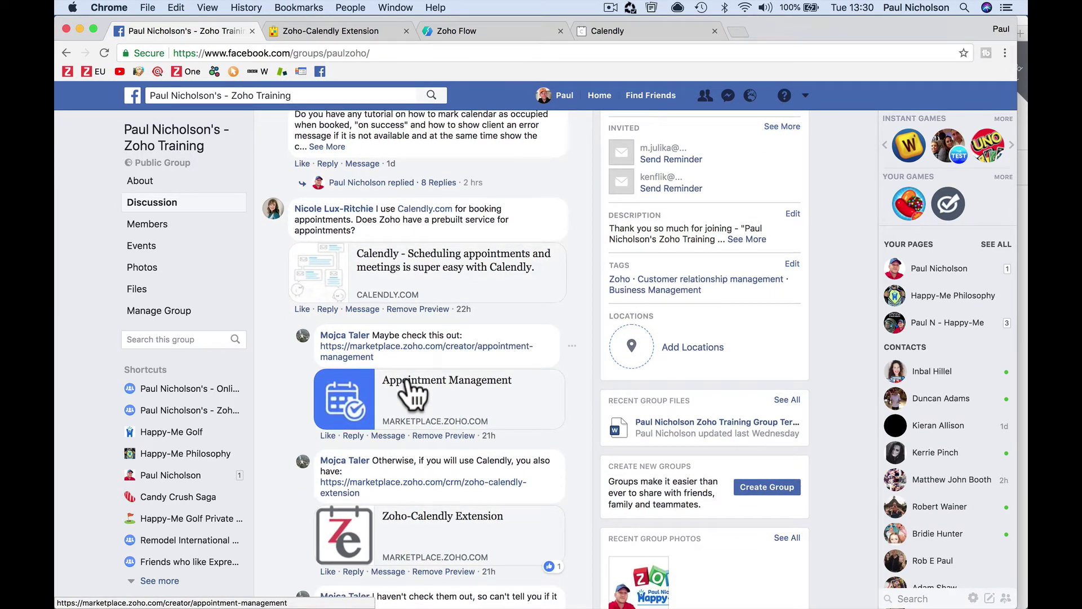
{"action": "scroll", "coordinate": [442, 431], "scroll_direction": "down", "scroll_amount": 3}
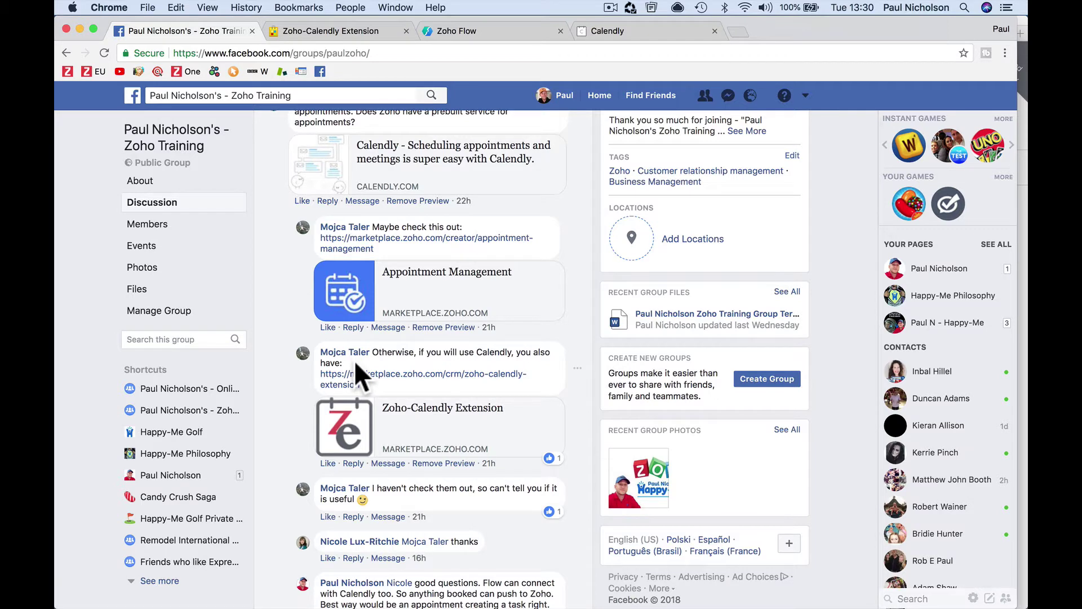
Open the Zoho-Calendly Extension marketplace page and read through its Overview and key features.
{"action": "left_click", "coordinate": [421, 422]}
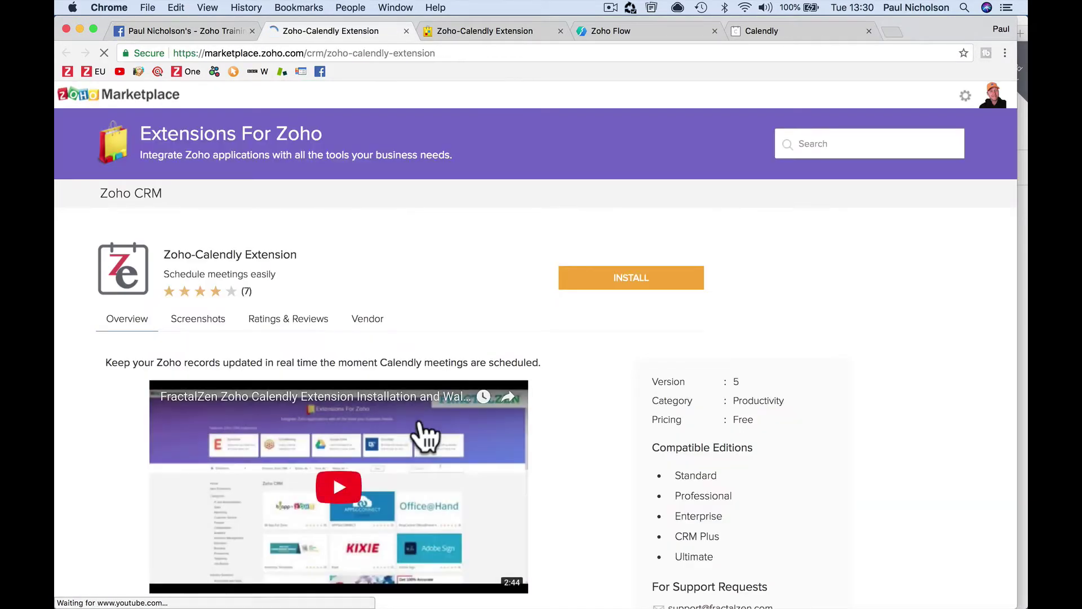
{"action": "scroll", "coordinate": [425, 434], "scroll_direction": "down", "scroll_amount": 3}
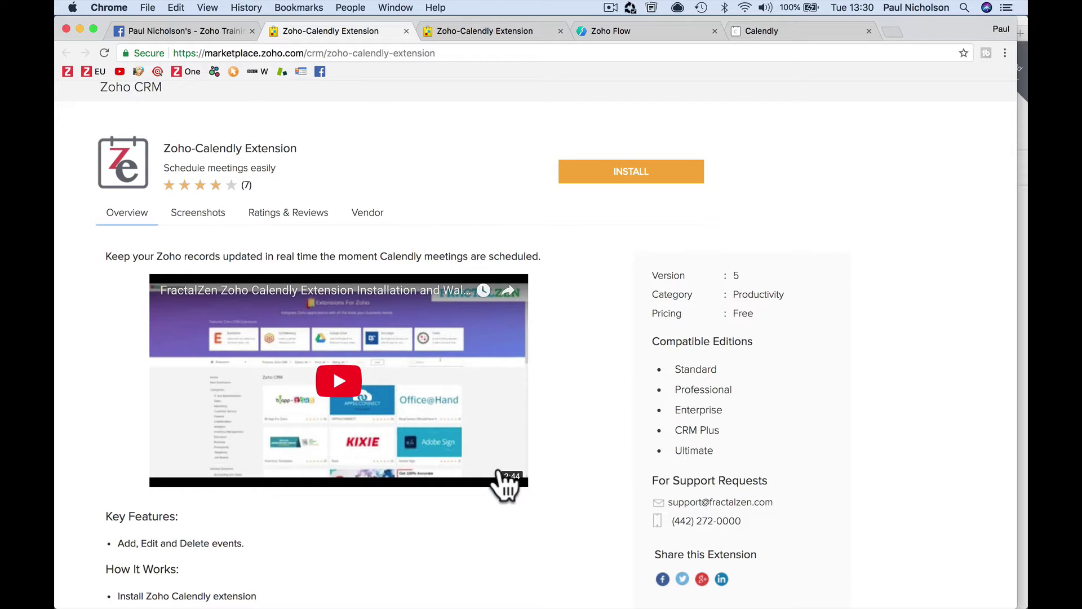
{"action": "scroll", "coordinate": [323, 496], "scroll_direction": "down", "scroll_amount": 2}
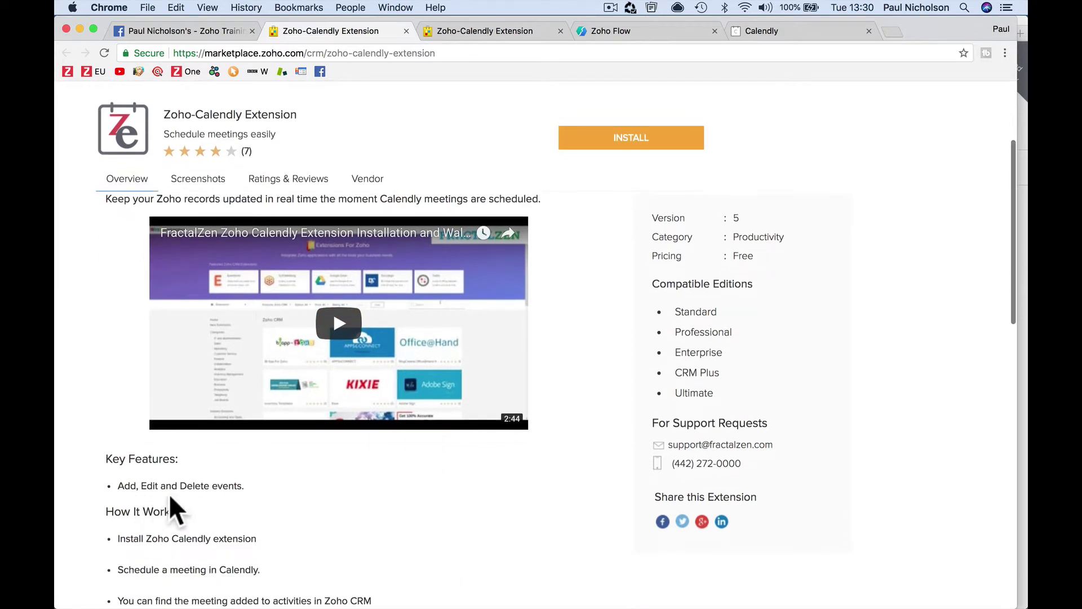
{"action": "scroll", "coordinate": [241, 496], "scroll_direction": "down", "scroll_amount": 2}
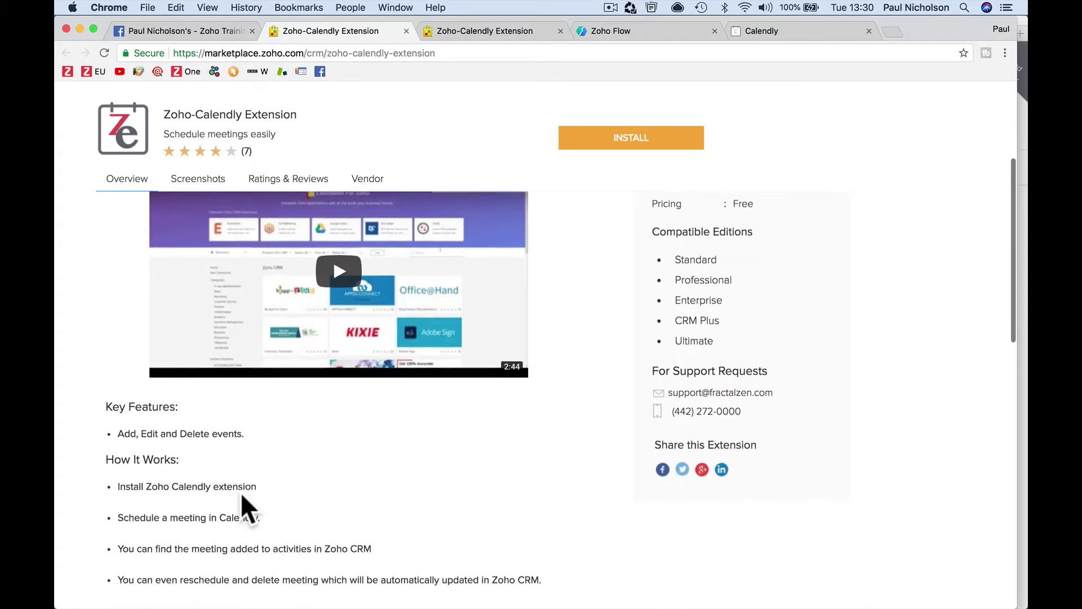
{"action": "scroll", "coordinate": [242, 493], "scroll_direction": "down", "scroll_amount": 1}
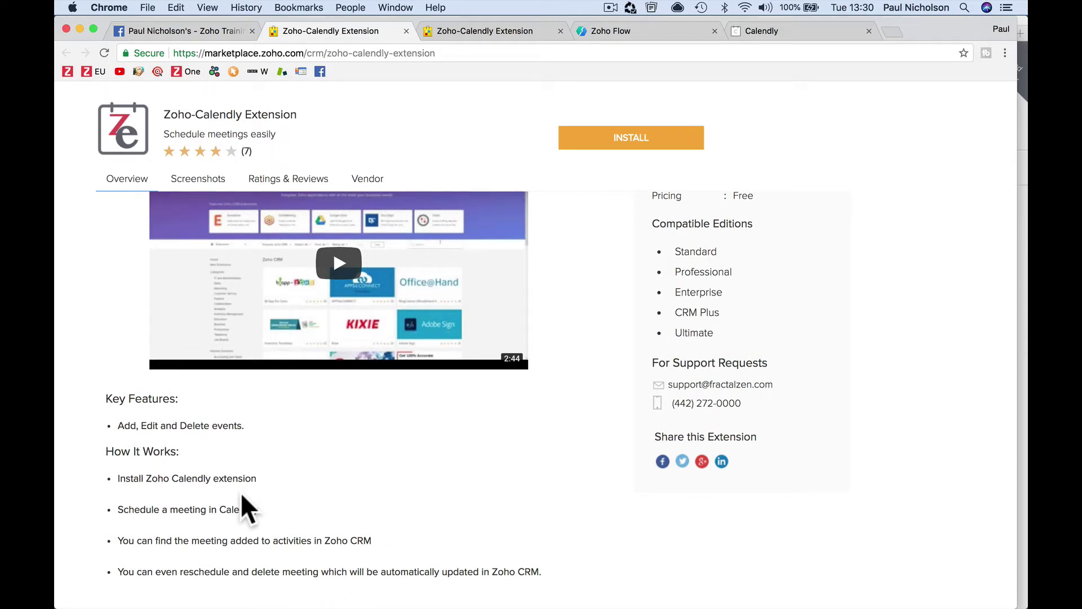
{"action": "scroll", "coordinate": [242, 493], "scroll_direction": "down", "scroll_amount": 2}
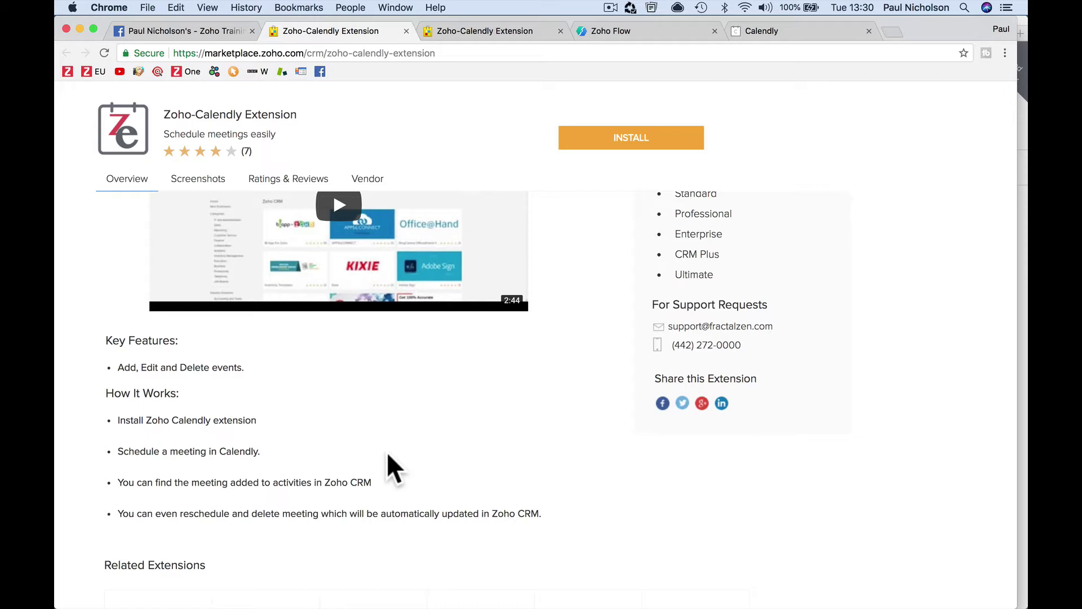
{"action": "scroll", "coordinate": [512, 147], "scroll_direction": "up", "scroll_amount": 5}
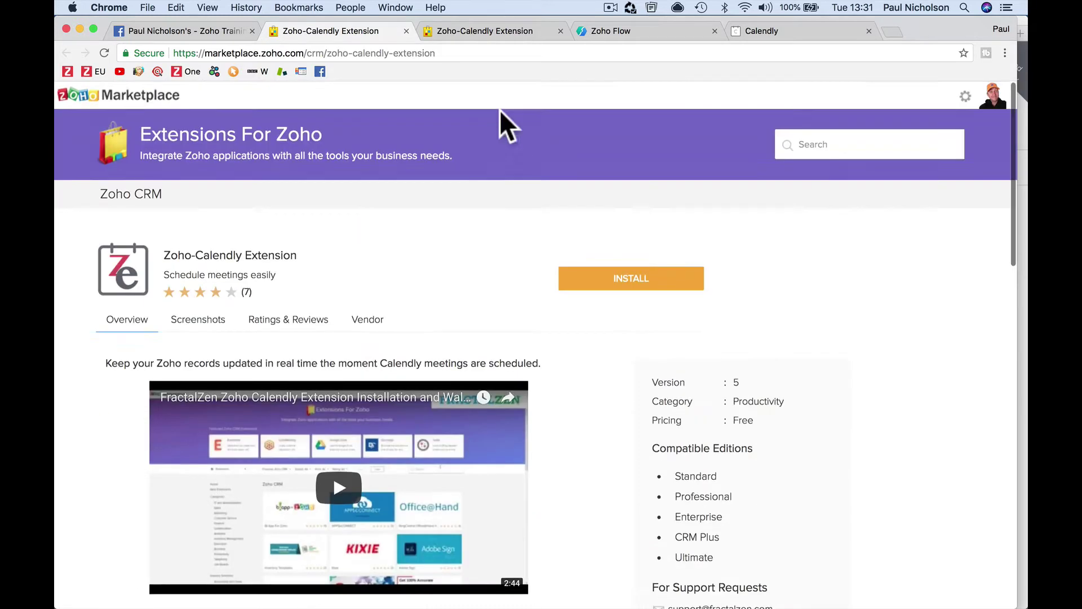
{"action": "left_click", "coordinate": [486, 30]}
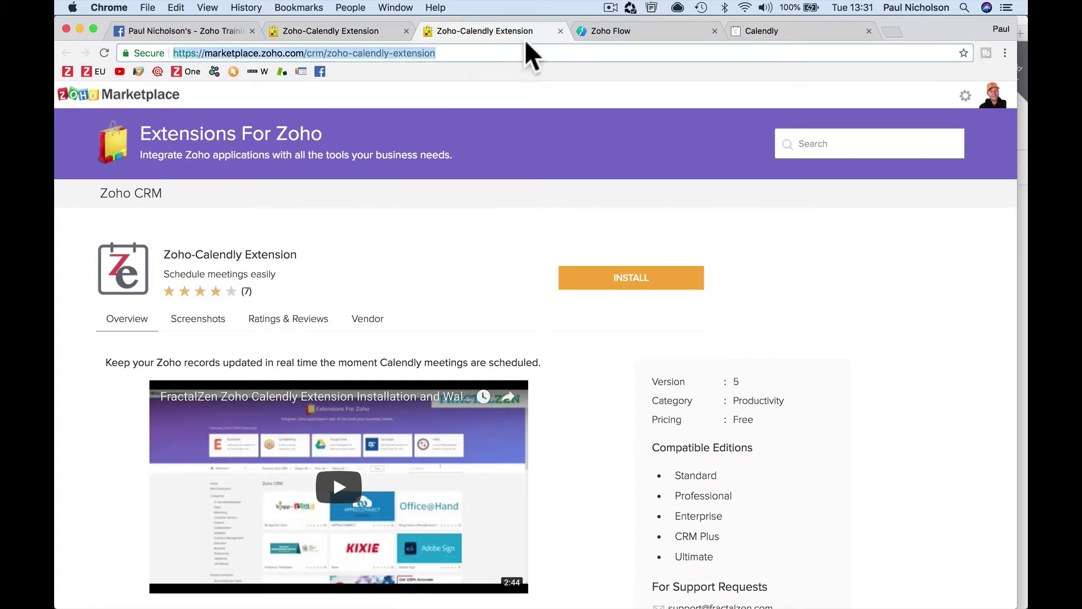
Close the duplicate extension tab and switch to the Calendly account page.
{"action": "left_click", "coordinate": [484, 52]}
{"action": "left_click", "coordinate": [561, 31]}
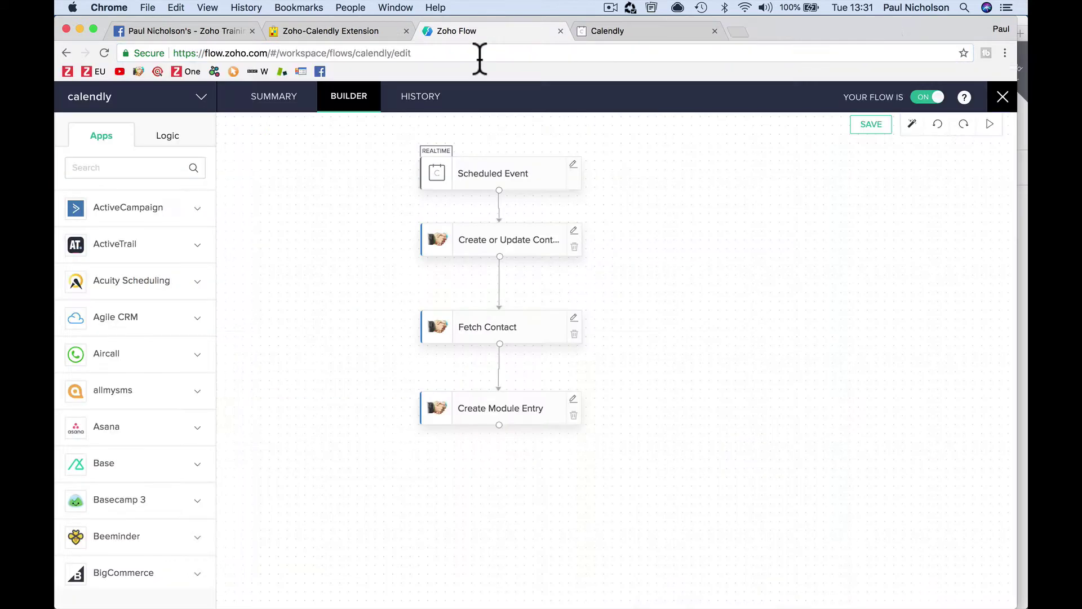
{"action": "left_click", "coordinate": [610, 29]}
View Calendly's Integrations page and API key, then return to the calendly flow in Zoho Flow.
{"action": "scroll", "coordinate": [847, 117], "scroll_direction": "up", "scroll_amount": 2}
{"action": "left_click", "coordinate": [854, 104]}
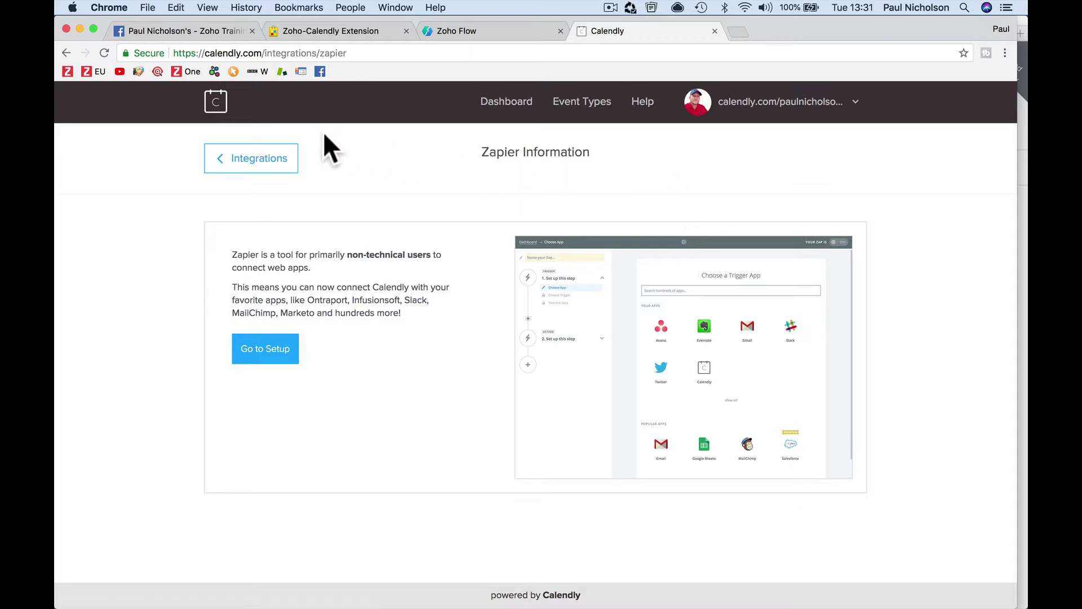
{"action": "left_click", "coordinate": [66, 52]}
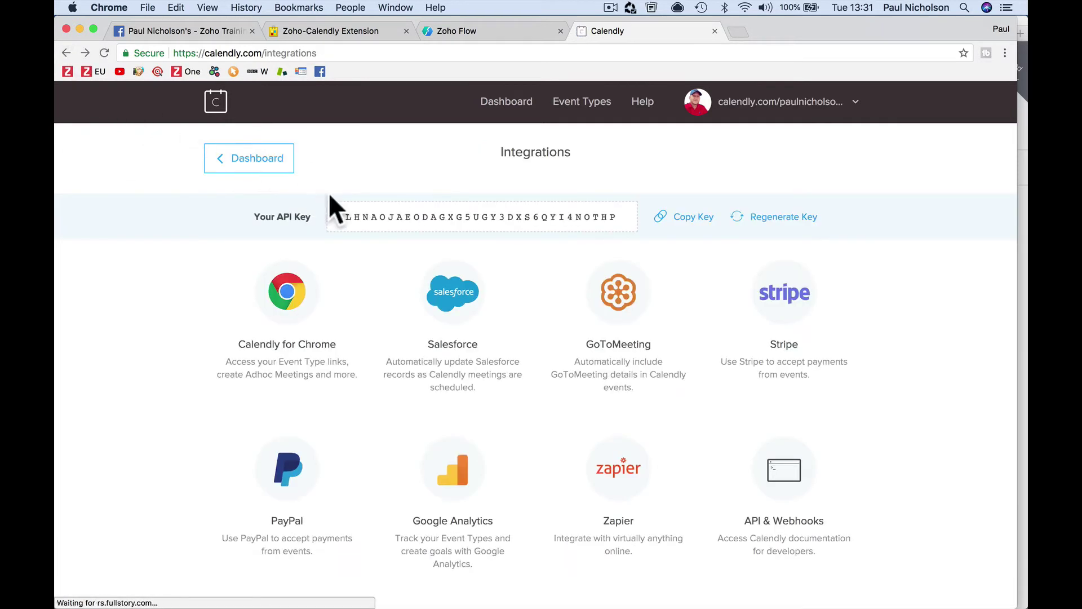
{"action": "left_click", "coordinate": [475, 30]}
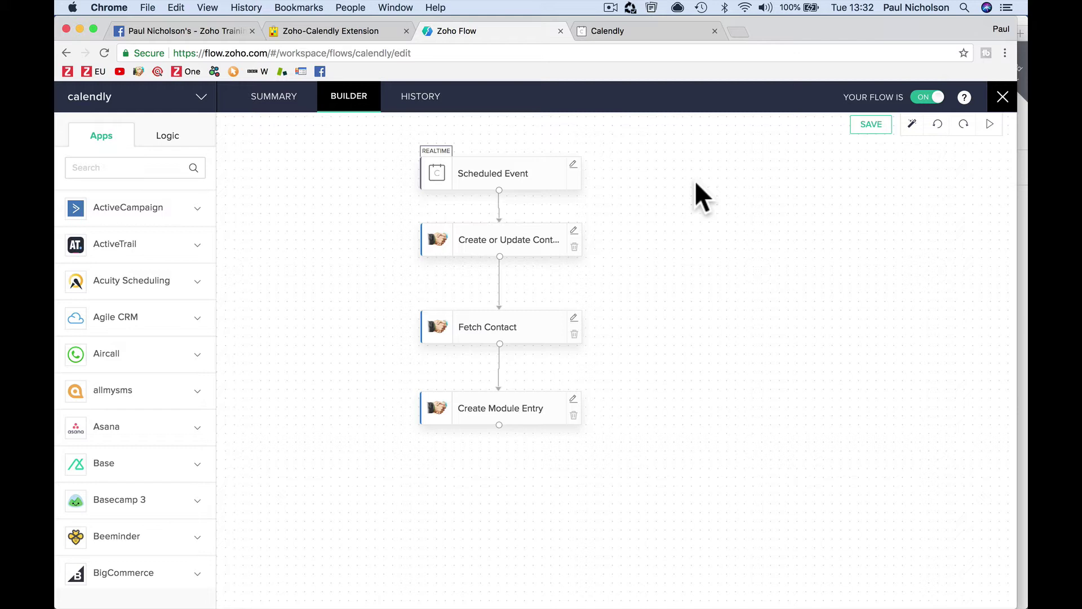
Open Zoho One's home page, go into its apps, and open the calendly flow.
{"action": "left_click", "coordinate": [178, 73]}
{"action": "left_click", "coordinate": [520, 337]}
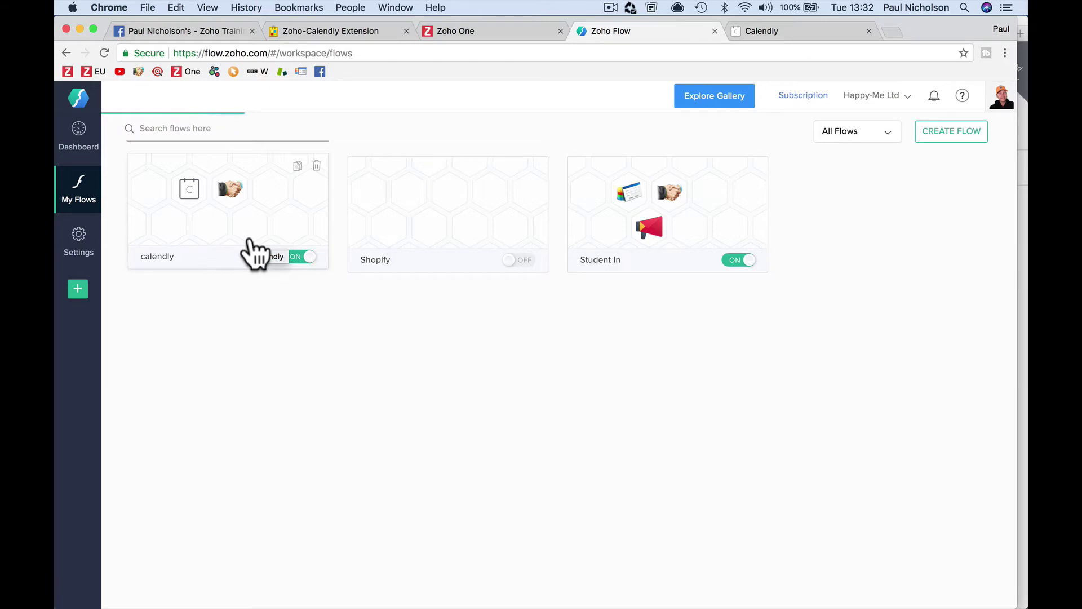
{"action": "left_click", "coordinate": [254, 253]}
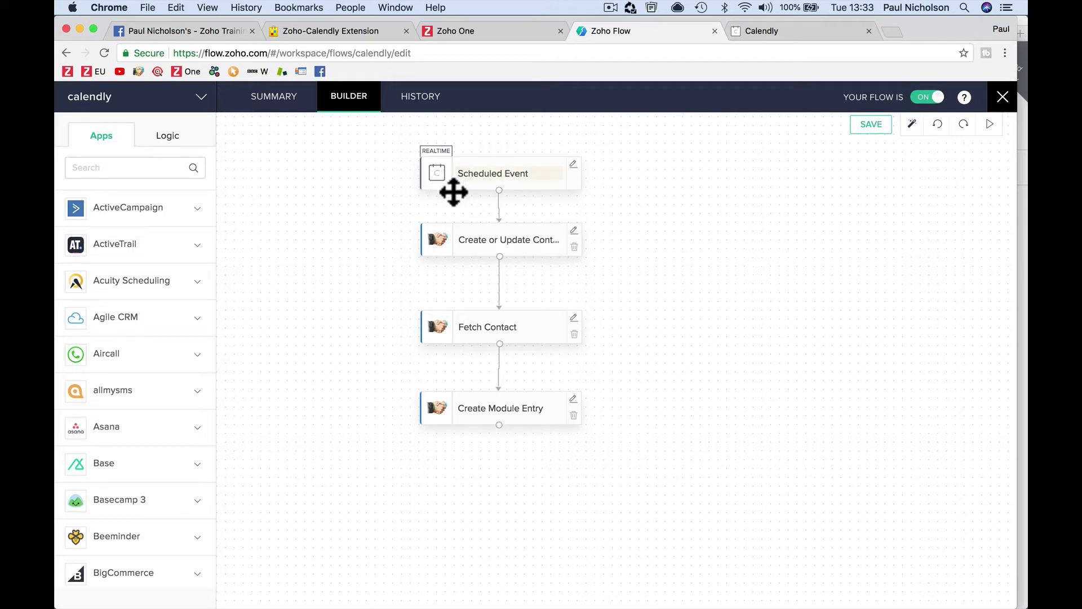
{"action": "left_click", "coordinate": [572, 169]}
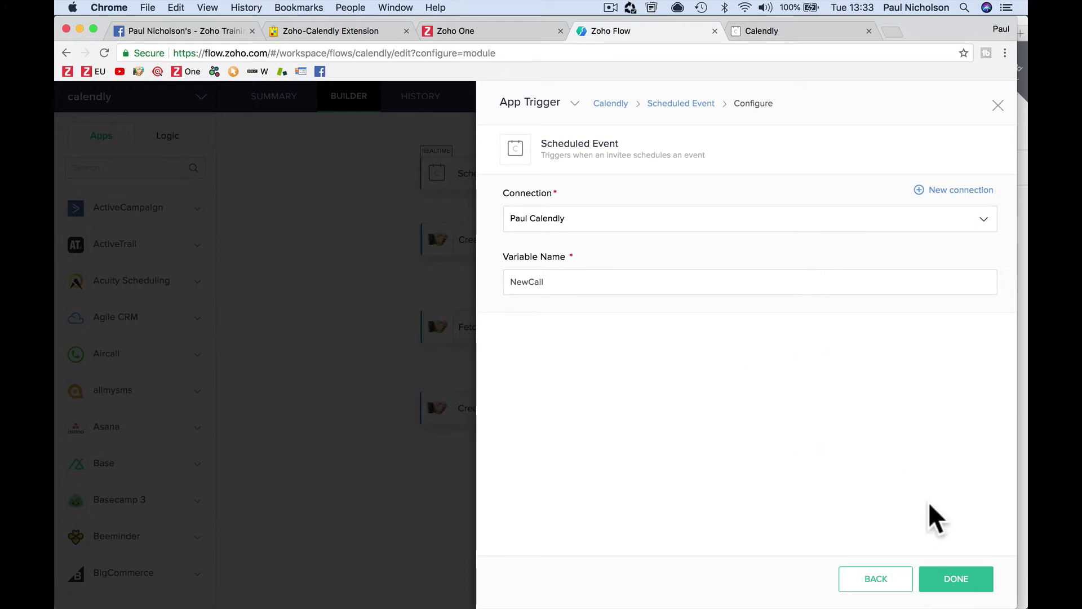
{"action": "left_click", "coordinate": [997, 105]}
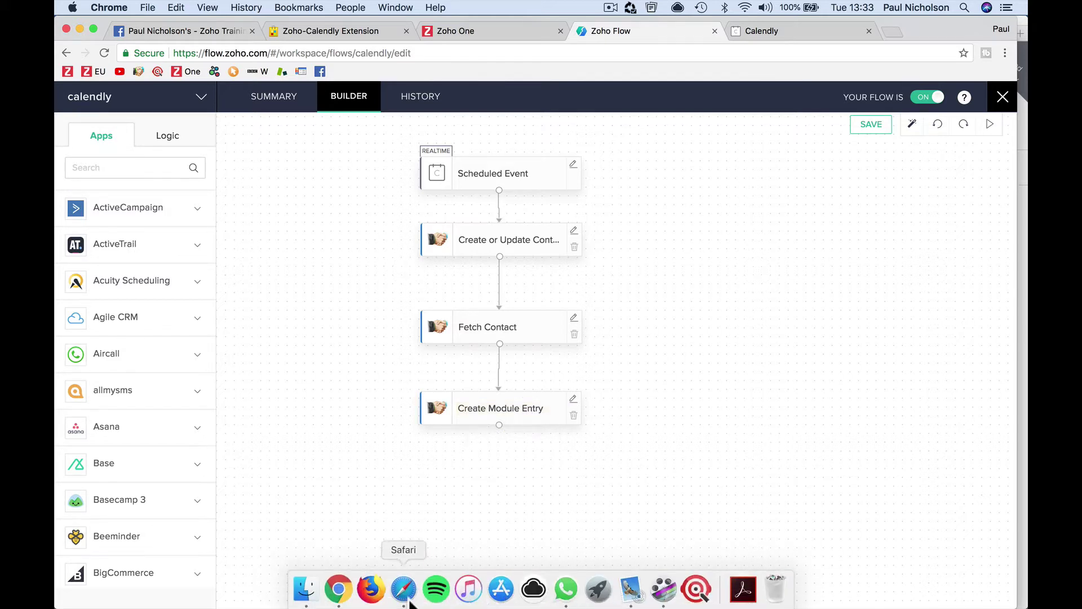
Choose and confirm the 13:45 slot on Saturday, May 12 in the week of May 8.
{"action": "left_click", "coordinate": [403, 600]}
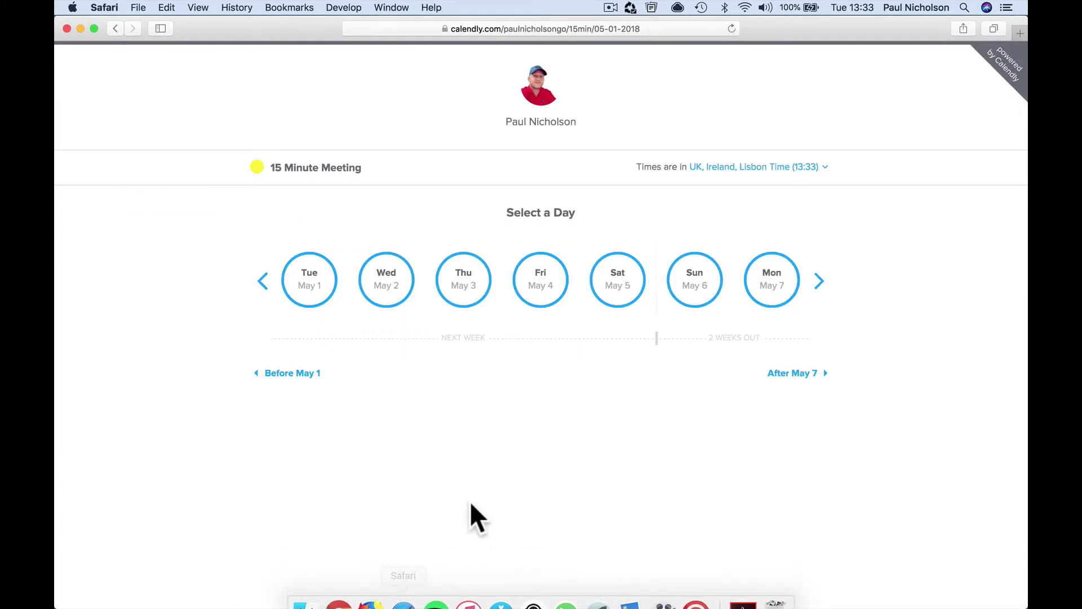
{"action": "double_click", "coordinate": [818, 280]}
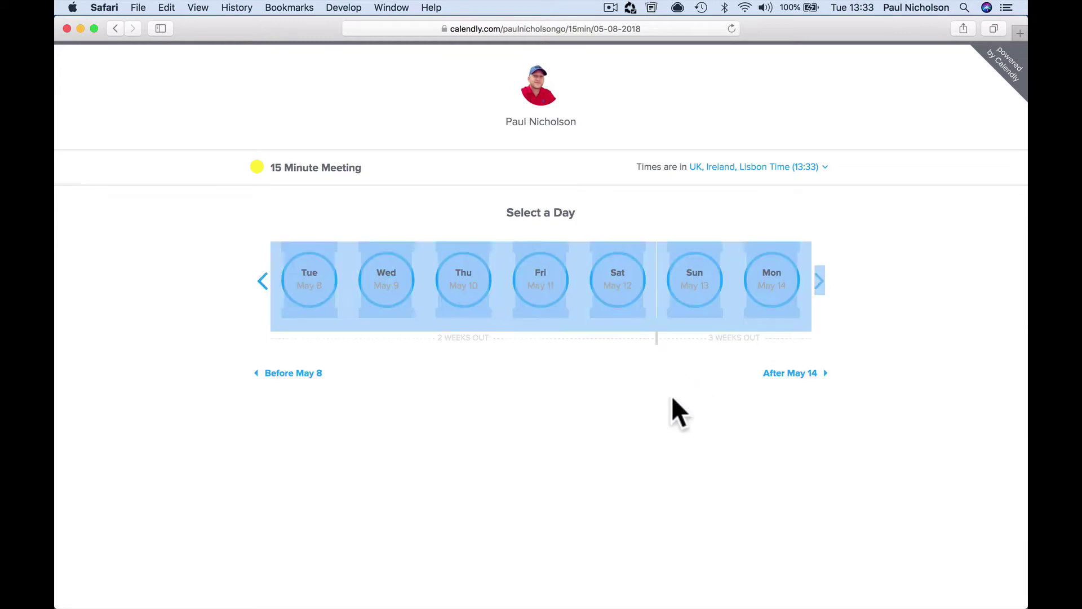
{"action": "left_click", "coordinate": [617, 301]}
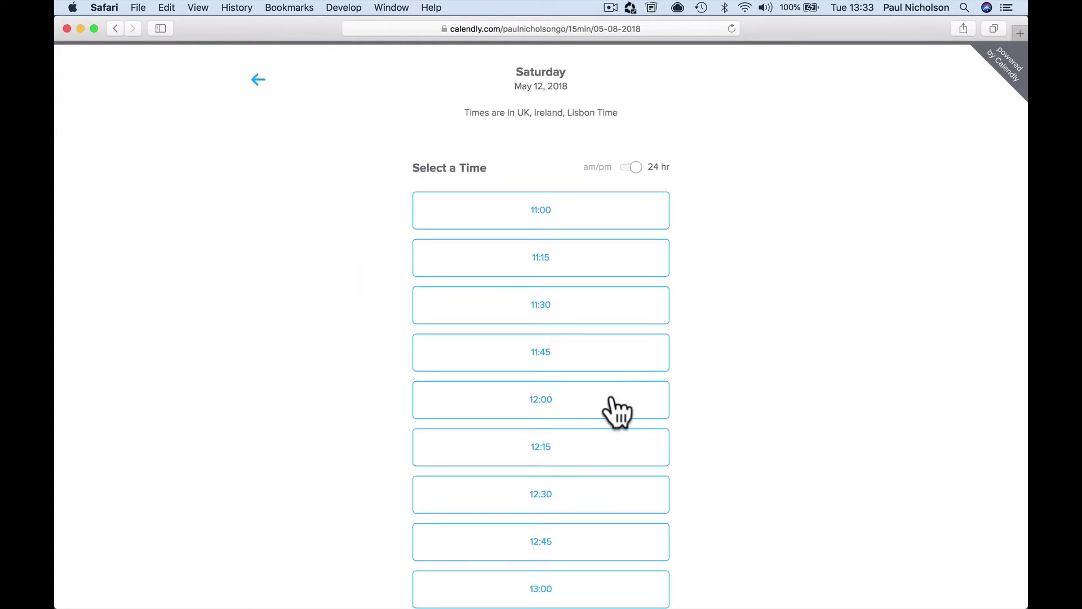
{"action": "scroll", "coordinate": [618, 412], "scroll_direction": "down", "scroll_amount": 6}
{"action": "left_click", "coordinate": [619, 414]}
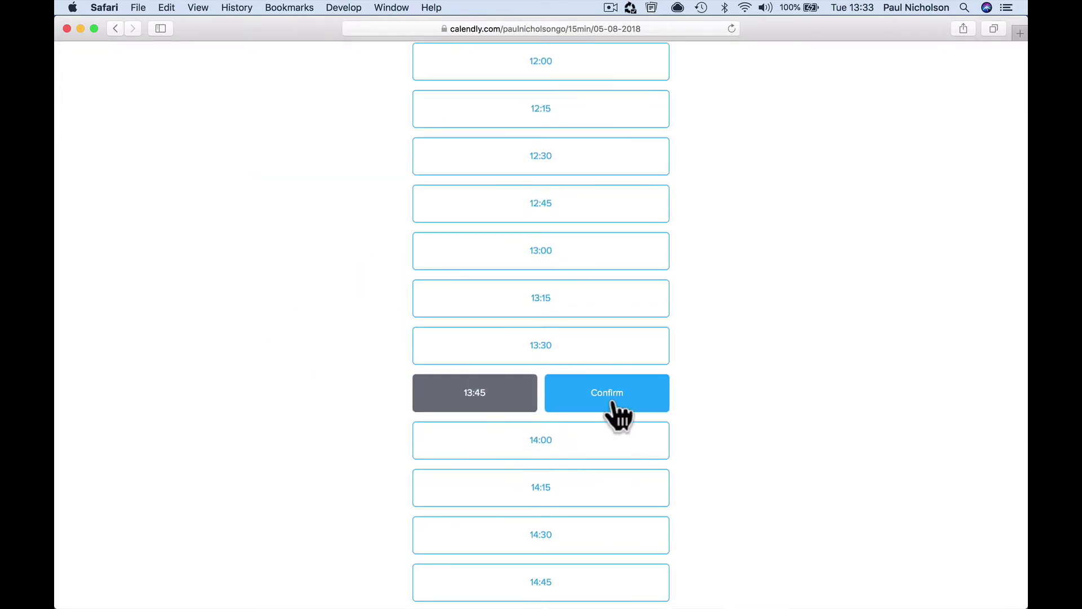
{"action": "left_click", "coordinate": [614, 401]}
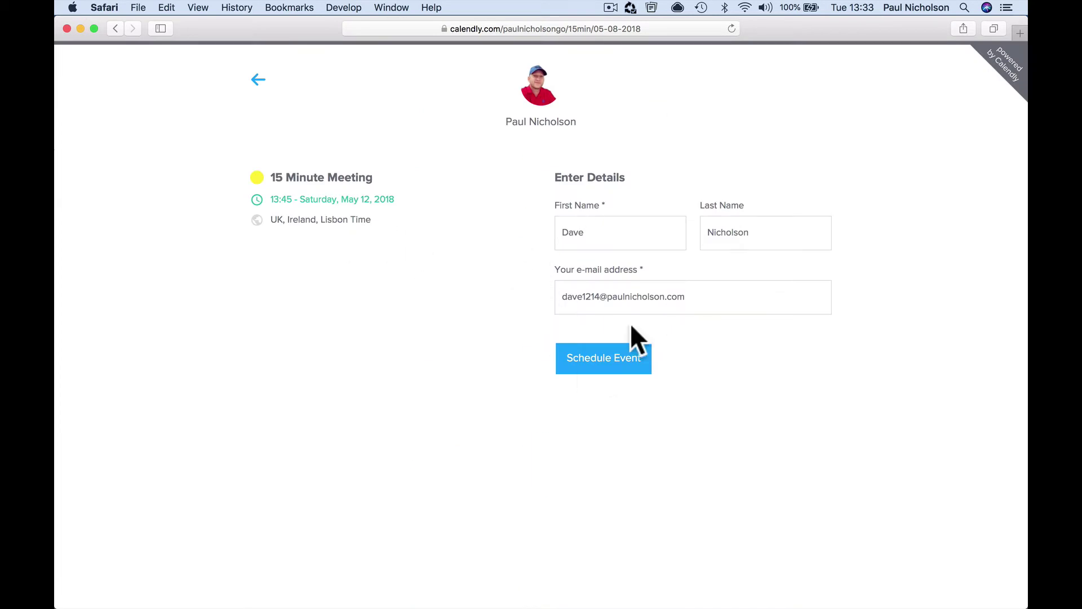
Replace the first name and e-mail address with the test invitee's details, then schedule the event.
{"action": "double_click", "coordinate": [622, 234]}
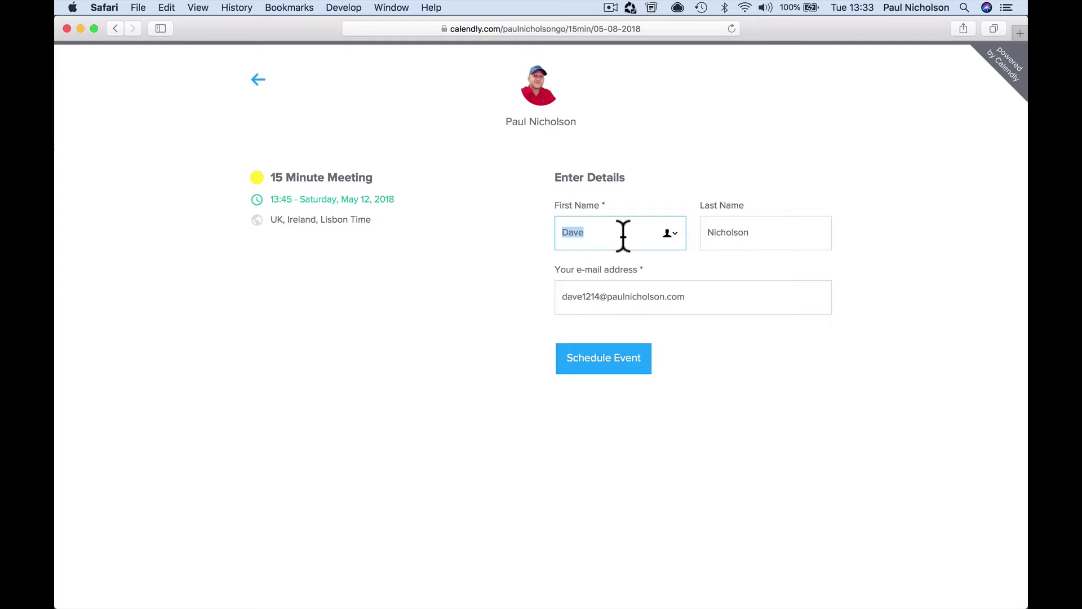
{"action": "type", "text": "TE"}
{"action": "key", "text": "Tab"}
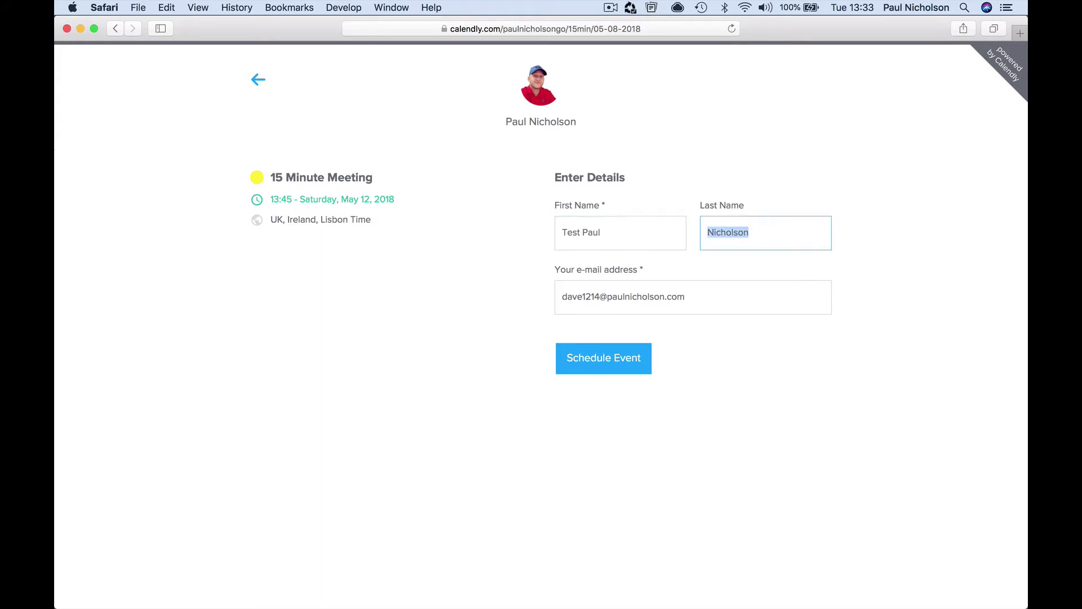
{"action": "key", "text": "Tab"}
{"action": "left_click", "coordinate": [601, 297]}
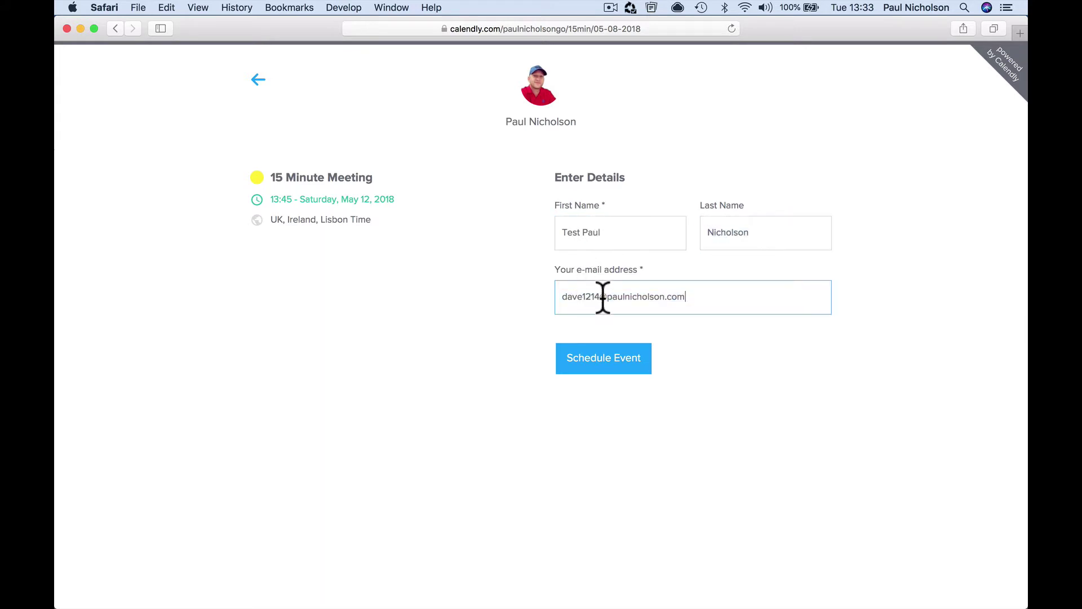
{"action": "left_click_drag", "start_coordinate": [601, 297], "coordinate": [558, 297]}
{"action": "type", "text": "testpaul1333"}
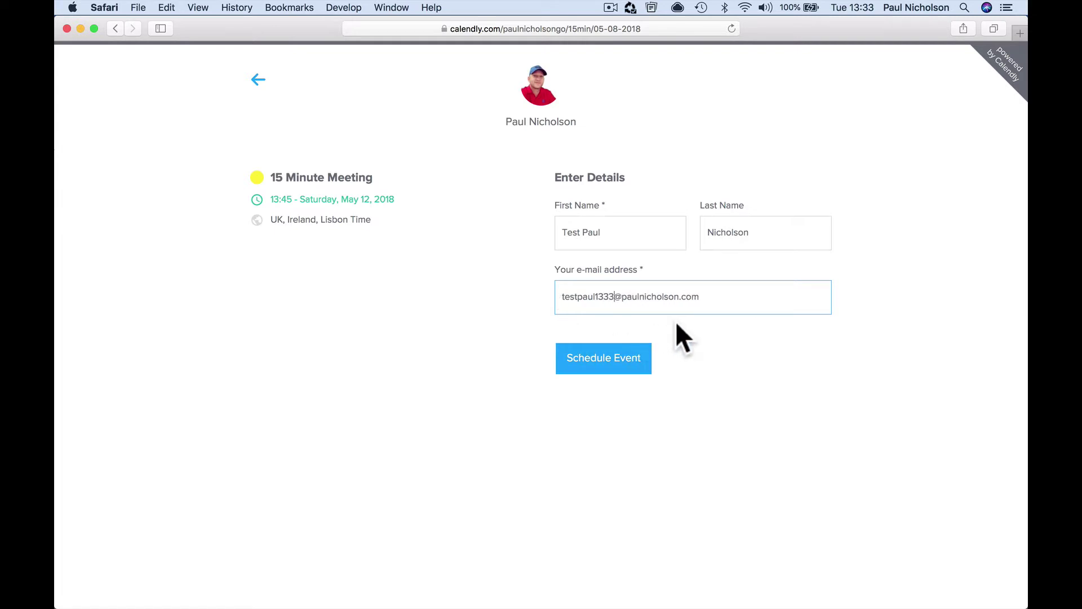
{"action": "left_click", "coordinate": [620, 361]}
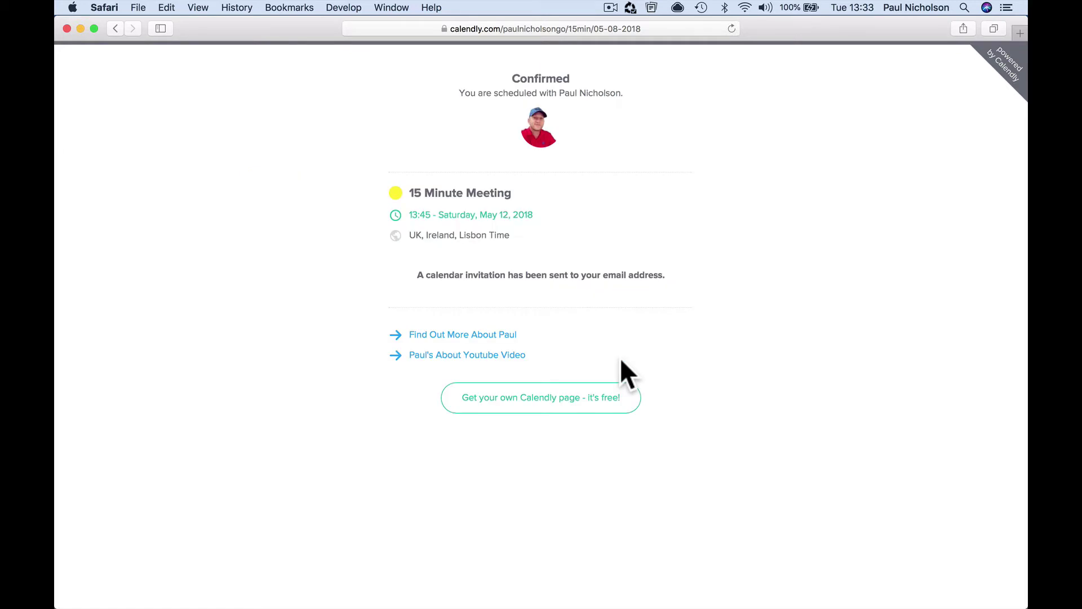
Find and open the new May 12 meeting invitation in the Apple Mail inbox, then return to Chrome.
{"action": "mouse_move", "coordinate": [564, 607]}
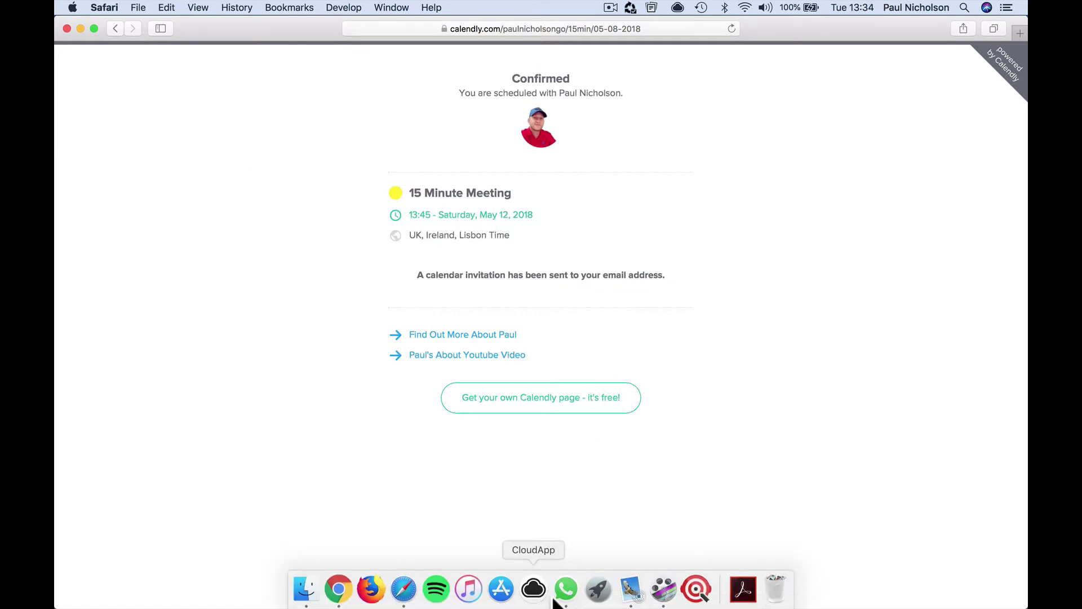
{"action": "left_click", "coordinate": [630, 592]}
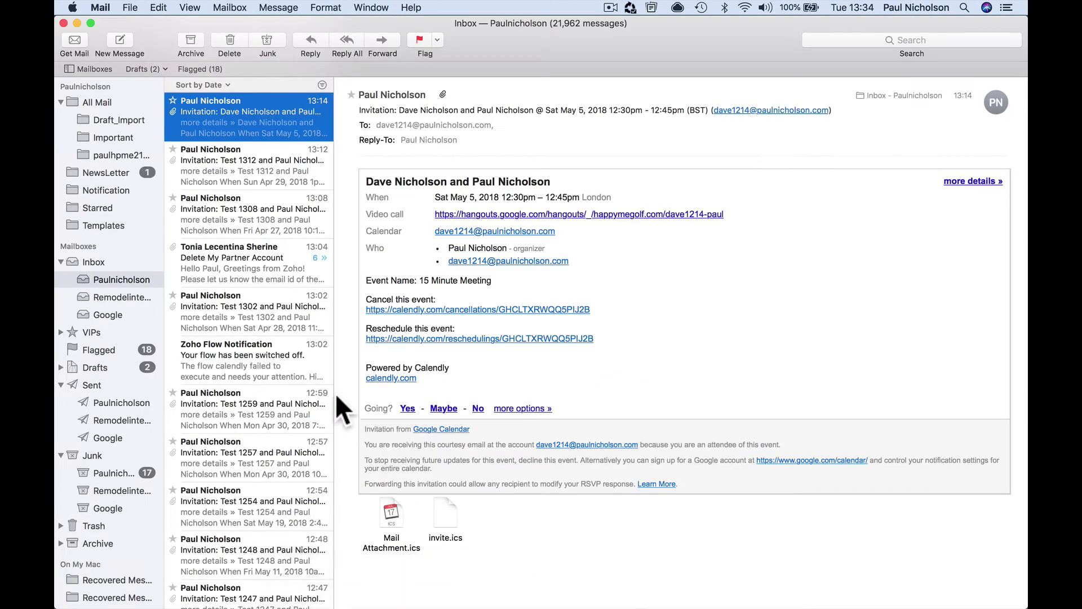
{"action": "left_click", "coordinate": [82, 174]}
{"action": "left_click", "coordinate": [239, 121]}
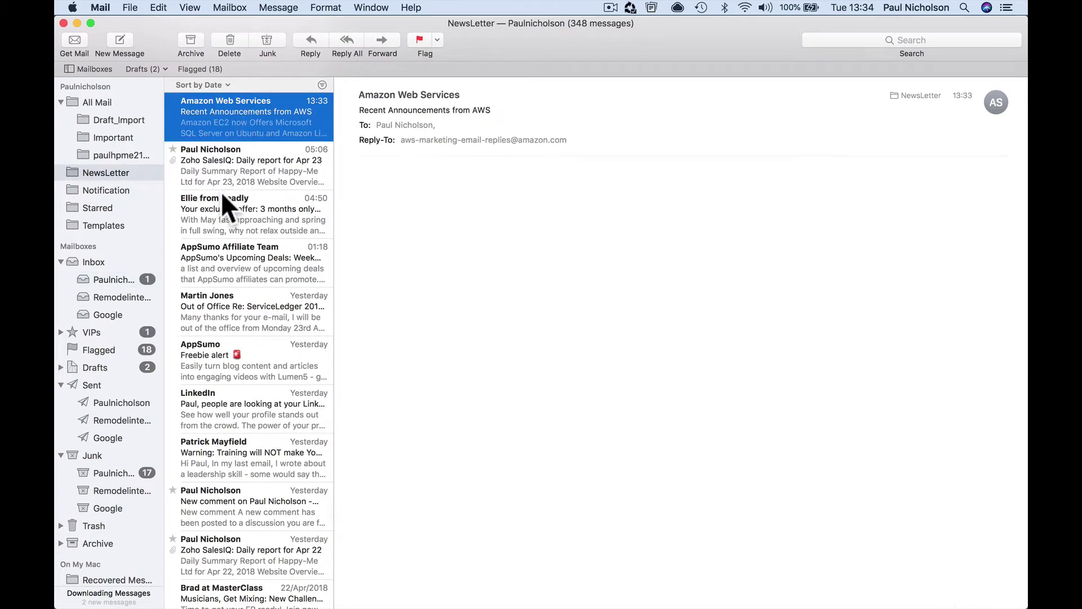
{"action": "left_click", "coordinate": [139, 280]}
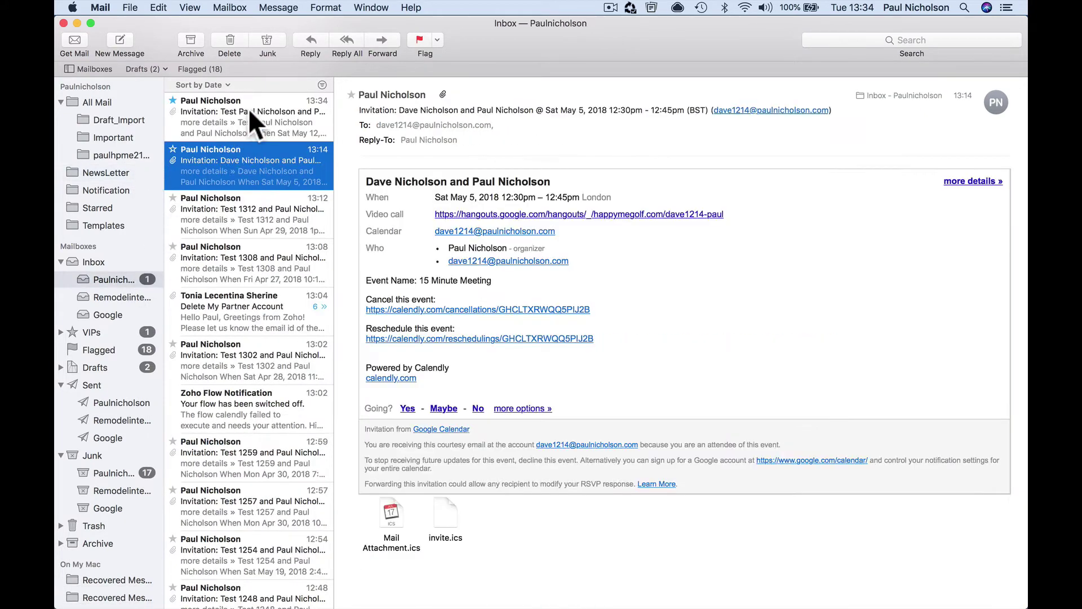
{"action": "left_click", "coordinate": [252, 121]}
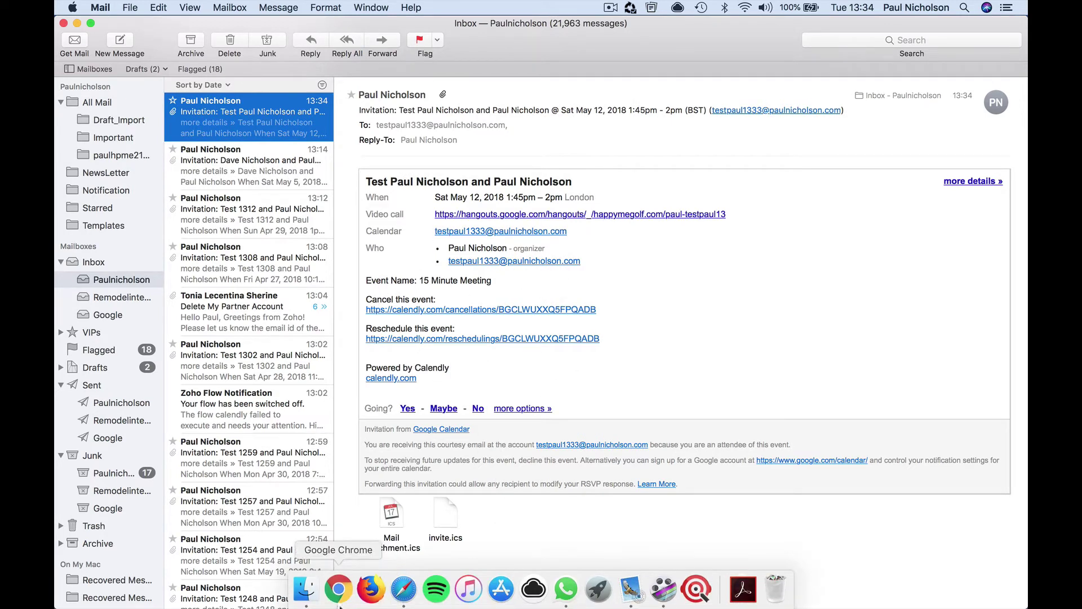
{"action": "left_click", "coordinate": [339, 600]}
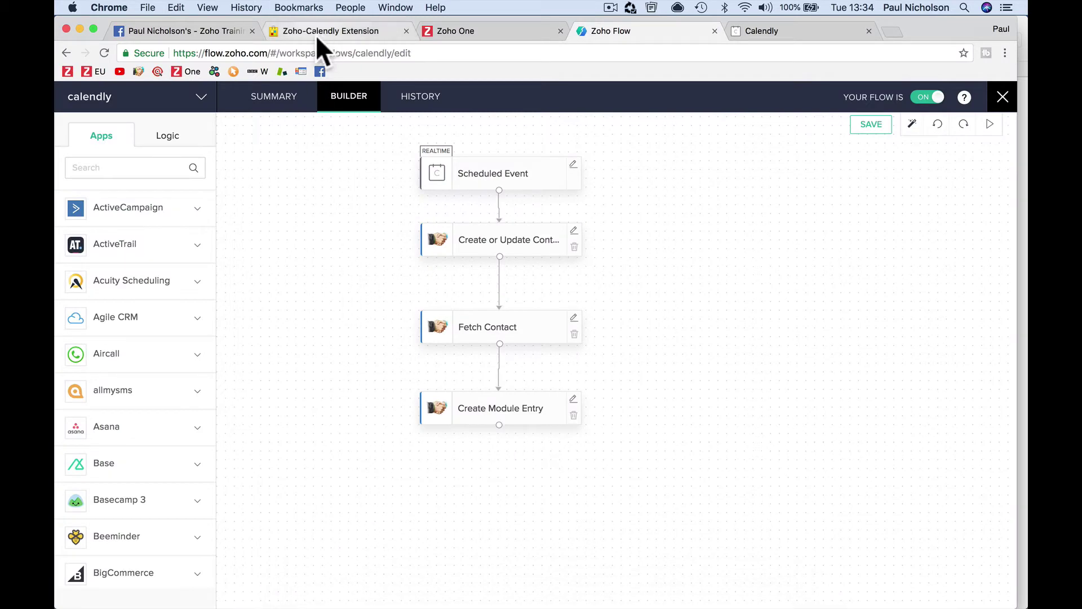
Load Zoho CRM and go to the Activities module from the more-modules menu.
{"action": "left_click", "coordinate": [744, 34]}
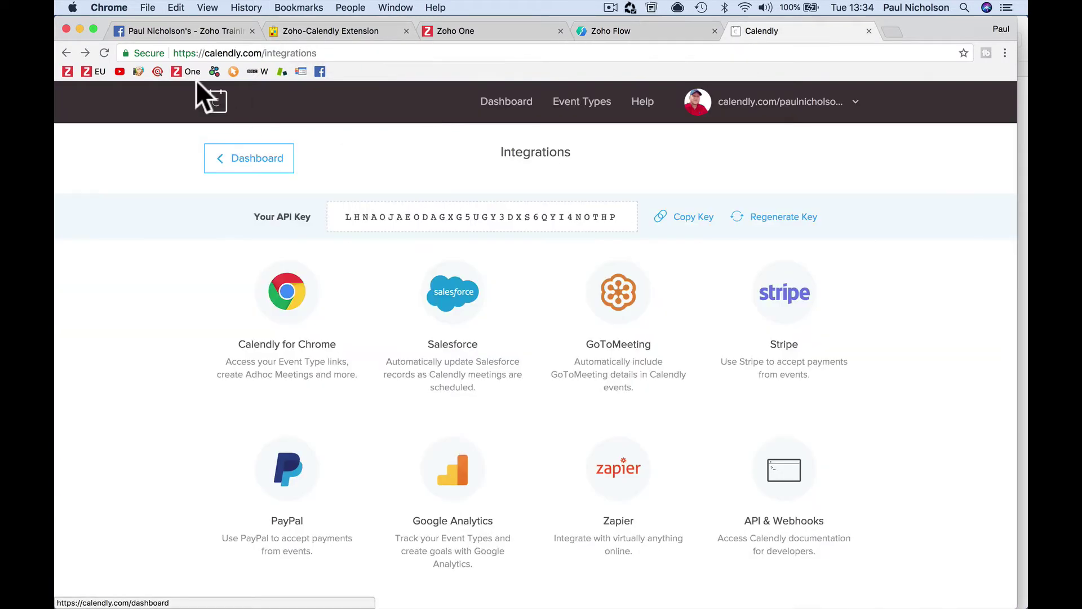
{"action": "left_click", "coordinate": [141, 71]}
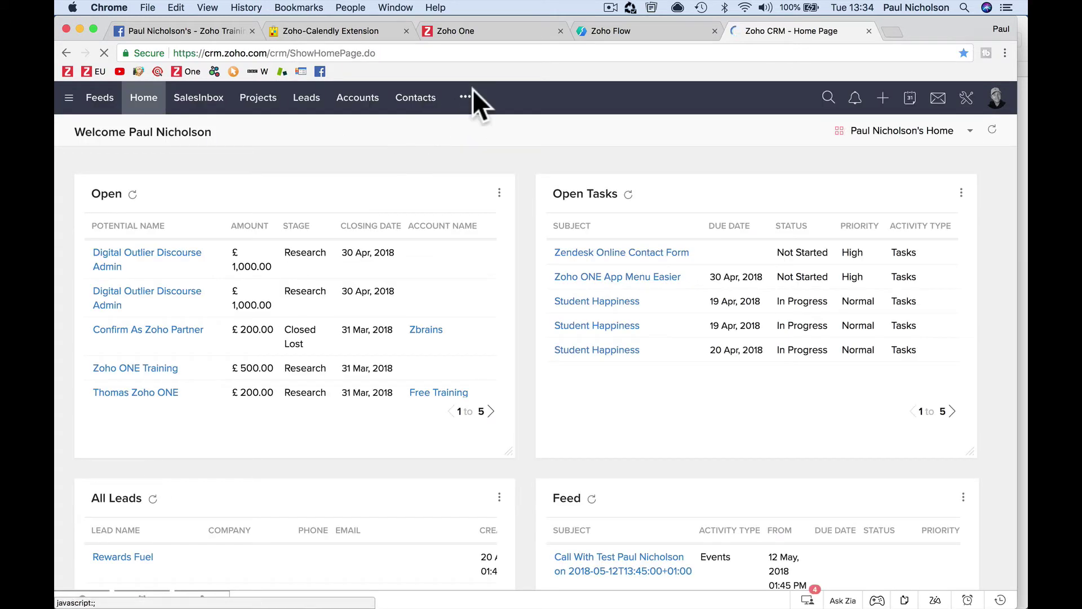
{"action": "left_click", "coordinate": [465, 98]}
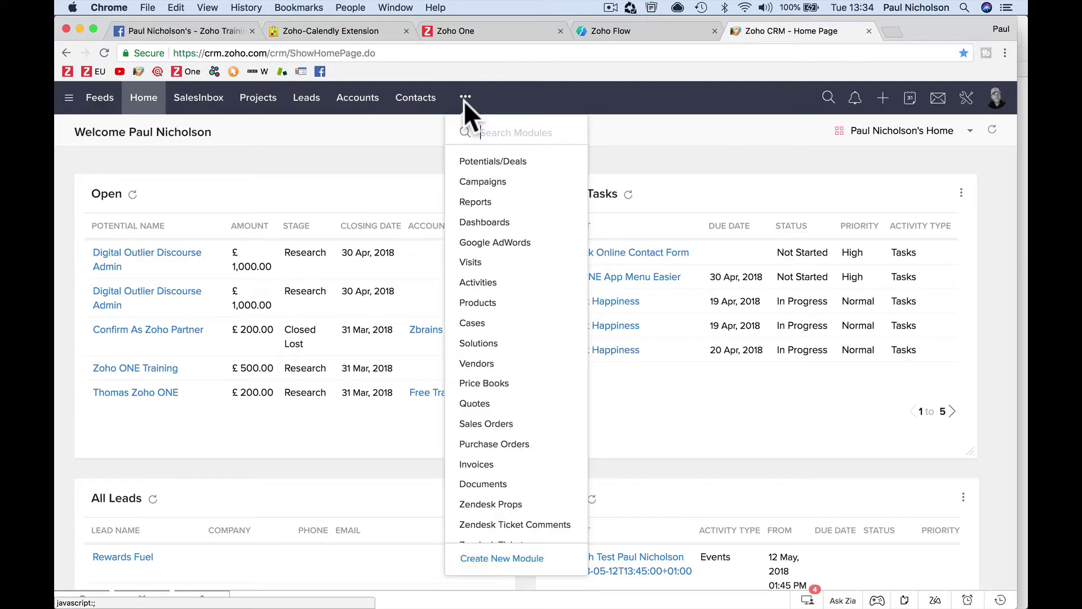
{"action": "left_click", "coordinate": [527, 284]}
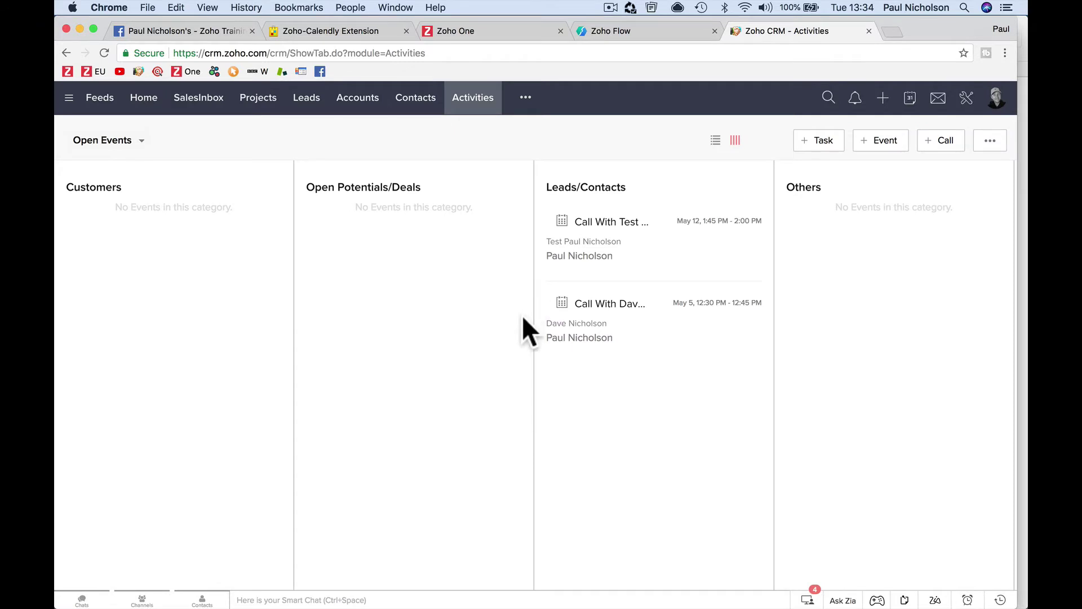
Open the May 12 call event's details and highlight the contact name and date/time in its title.
{"action": "left_click", "coordinate": [643, 257]}
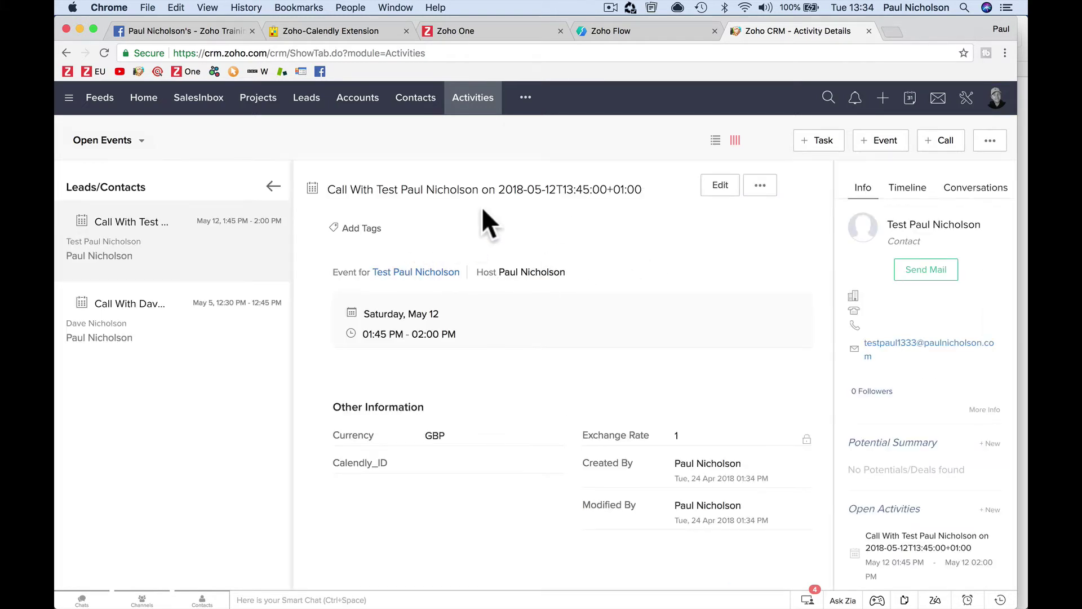
{"action": "left_click_drag", "start_coordinate": [378, 189], "coordinate": [476, 189]}
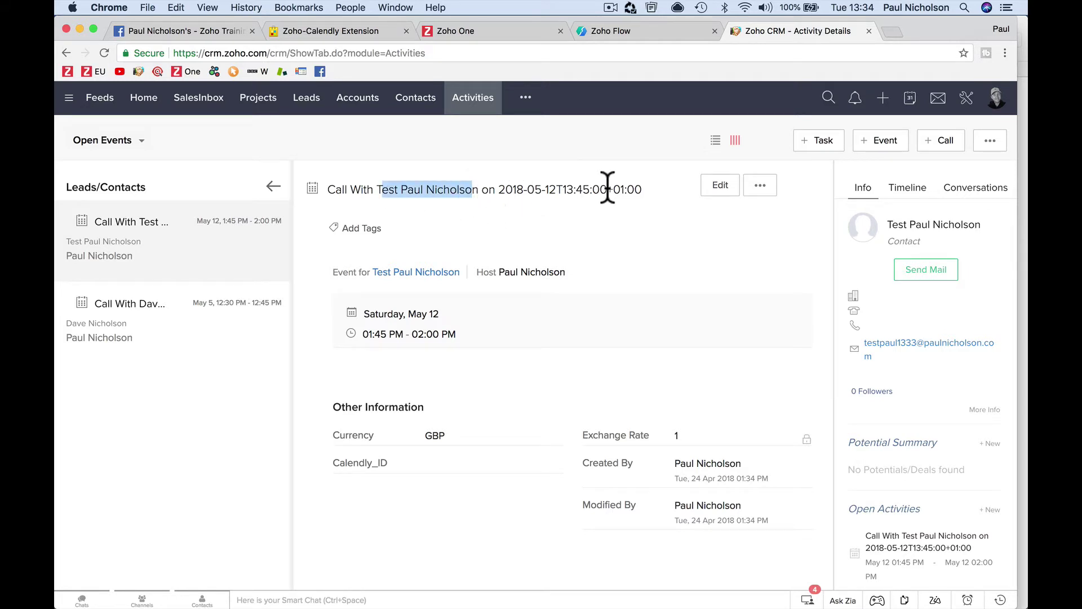
{"action": "left_click_drag", "start_coordinate": [497, 189], "coordinate": [648, 229]}
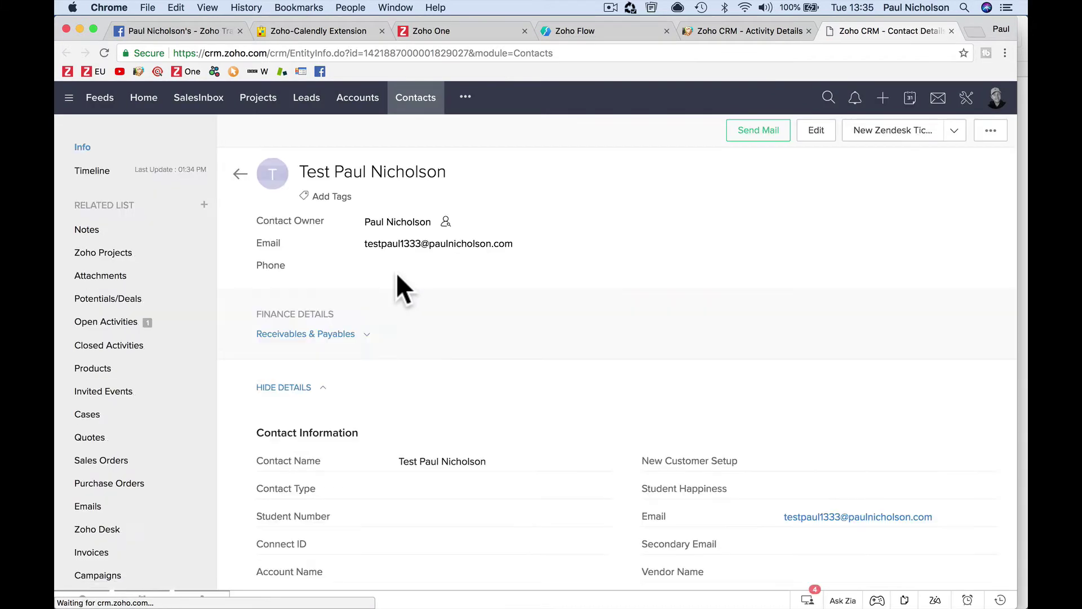
{"action": "left_click", "coordinate": [158, 327]}
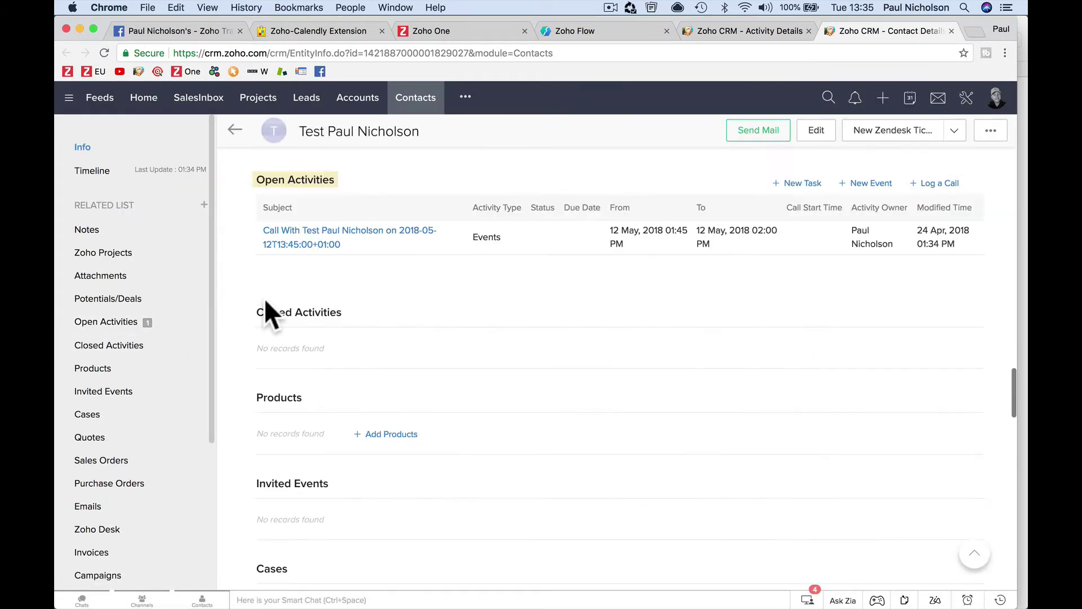
{"action": "scroll", "coordinate": [194, 458], "scroll_direction": "down", "scroll_amount": 5}
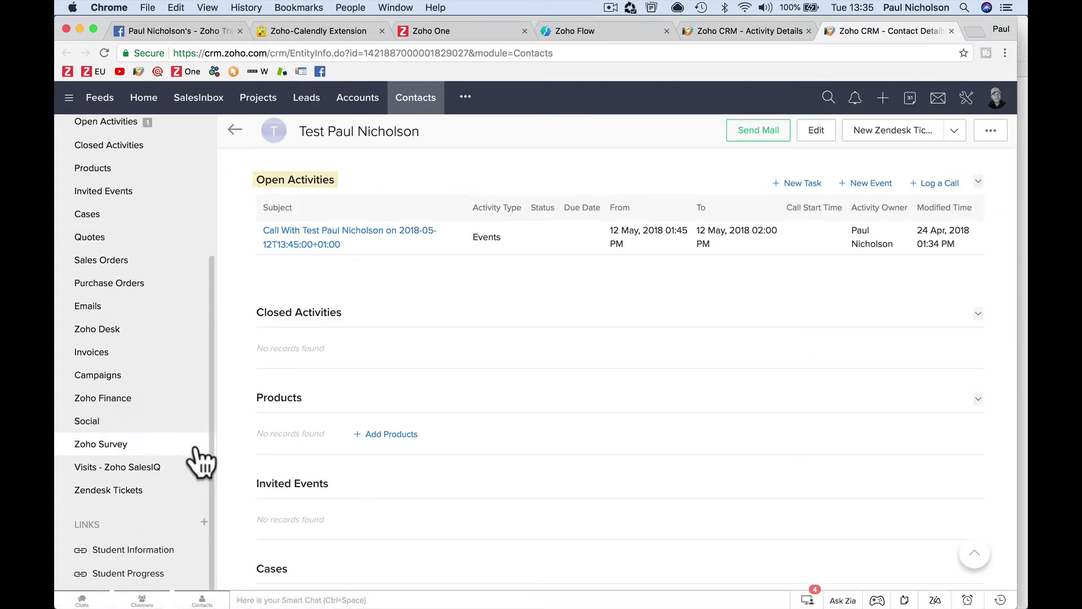
{"action": "scroll", "coordinate": [188, 333], "scroll_direction": "up", "scroll_amount": 4}
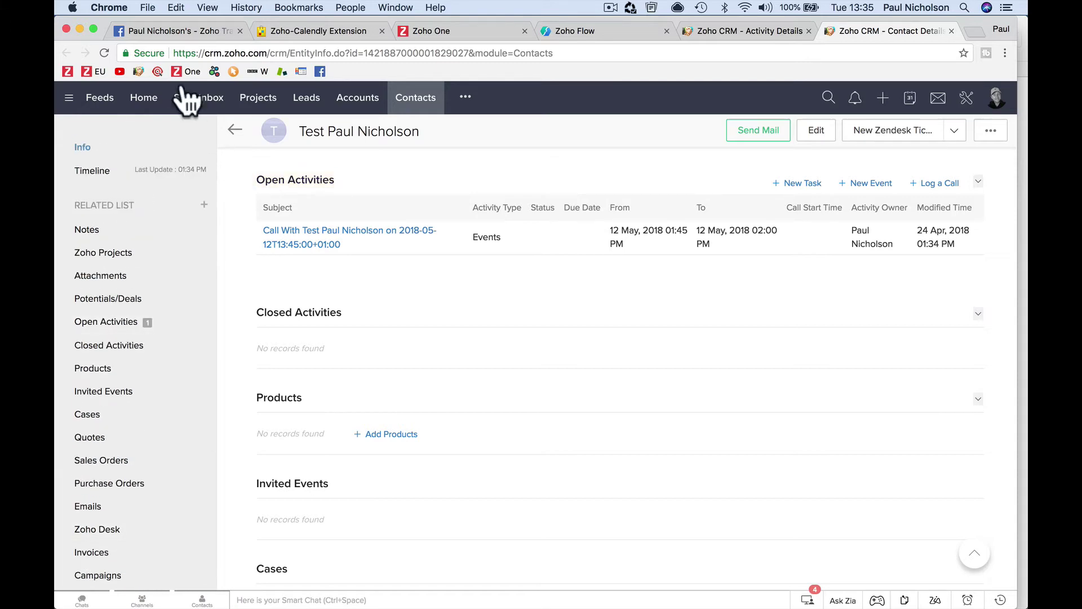
{"action": "left_click", "coordinate": [104, 53]}
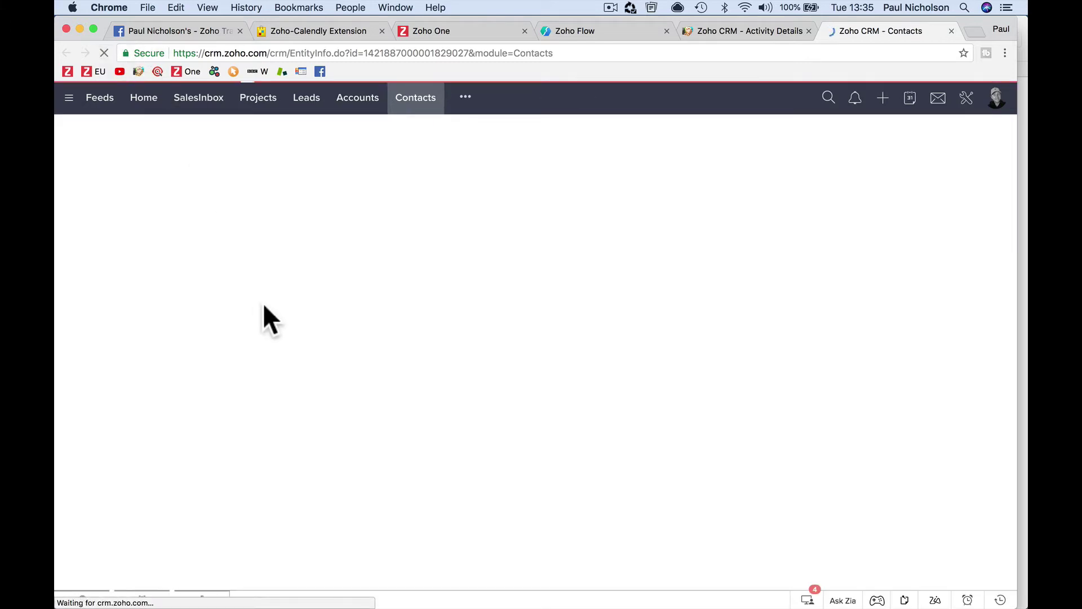
{"action": "scroll", "coordinate": [203, 434], "scroll_direction": "down", "scroll_amount": 4}
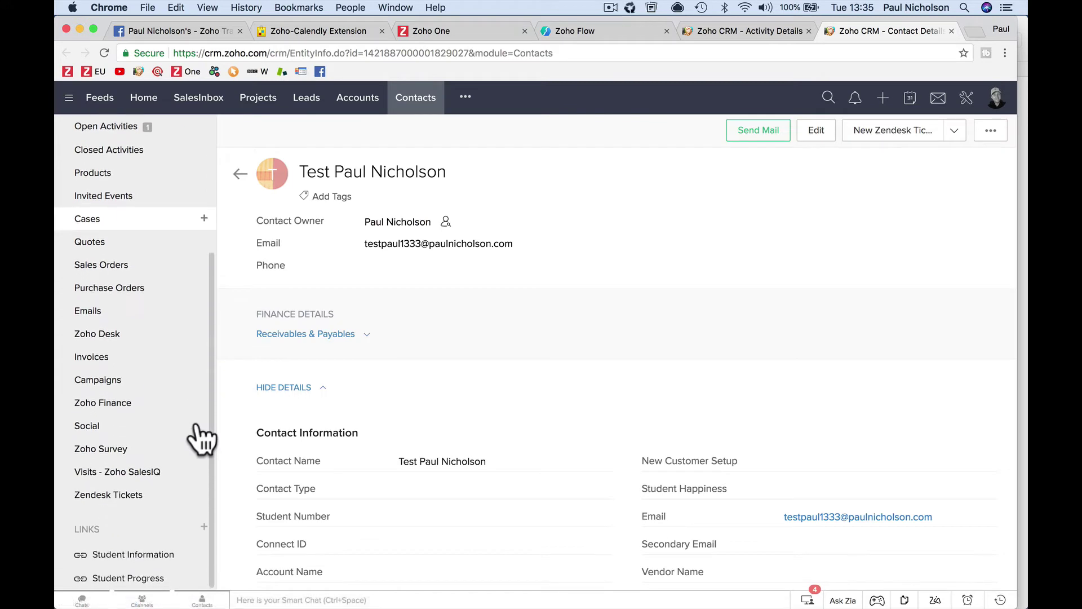
{"action": "left_click", "coordinate": [150, 311]}
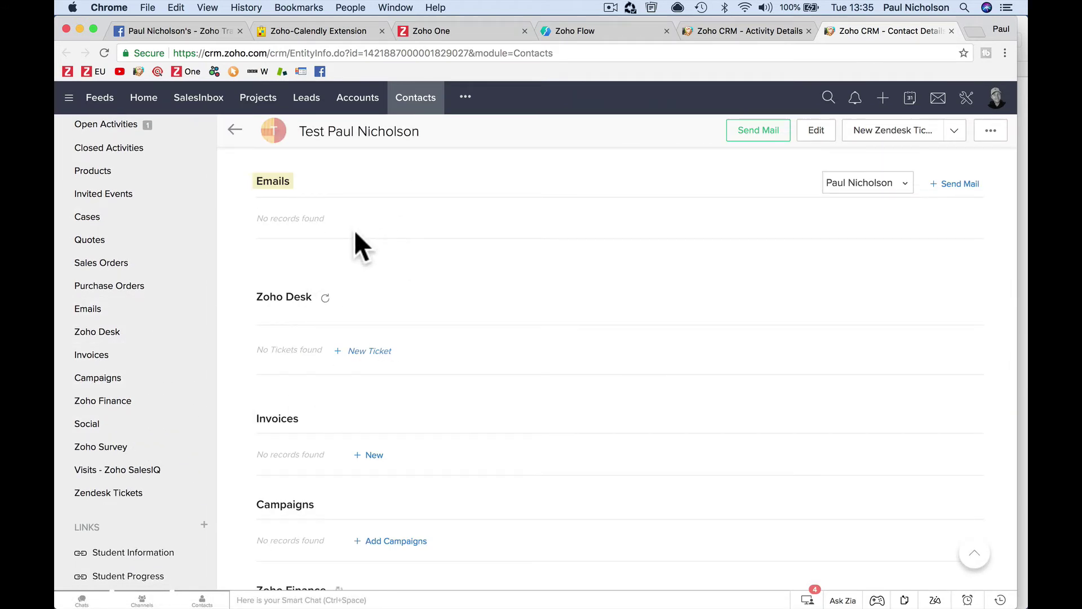
{"action": "scroll", "coordinate": [354, 229], "scroll_direction": "up", "scroll_amount": 15}
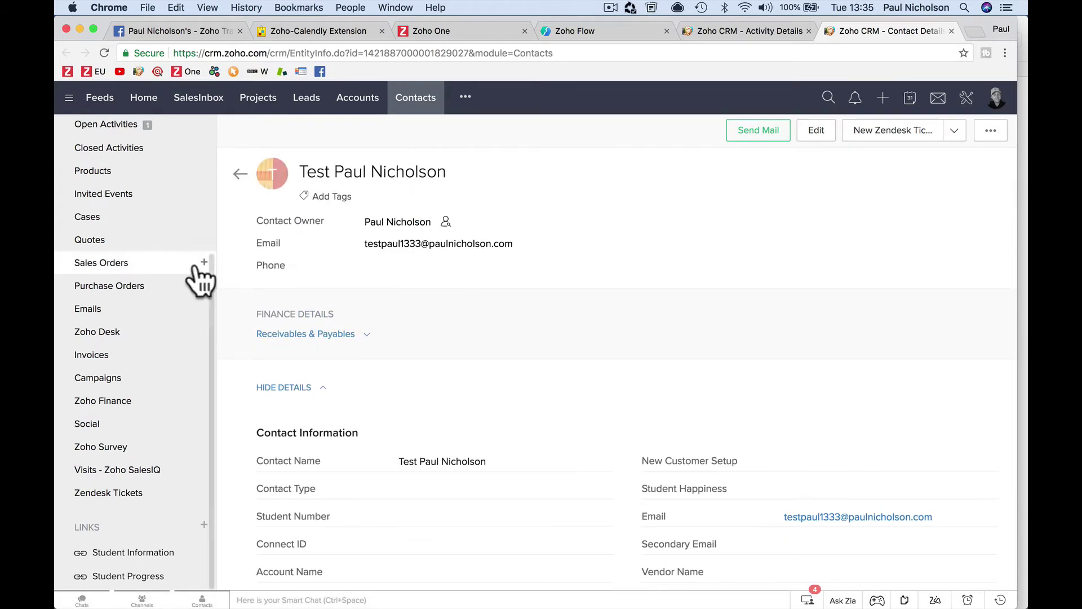
{"action": "scroll", "coordinate": [209, 265], "scroll_direction": "up", "scroll_amount": 5}
{"action": "left_click", "coordinate": [304, 31]}
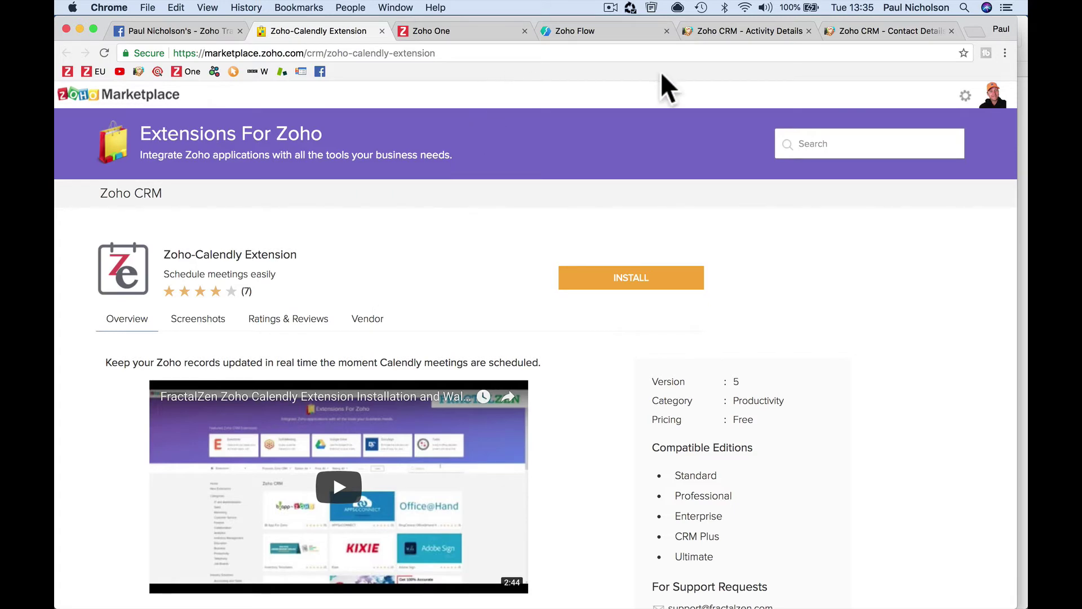
{"action": "left_click", "coordinate": [846, 30]}
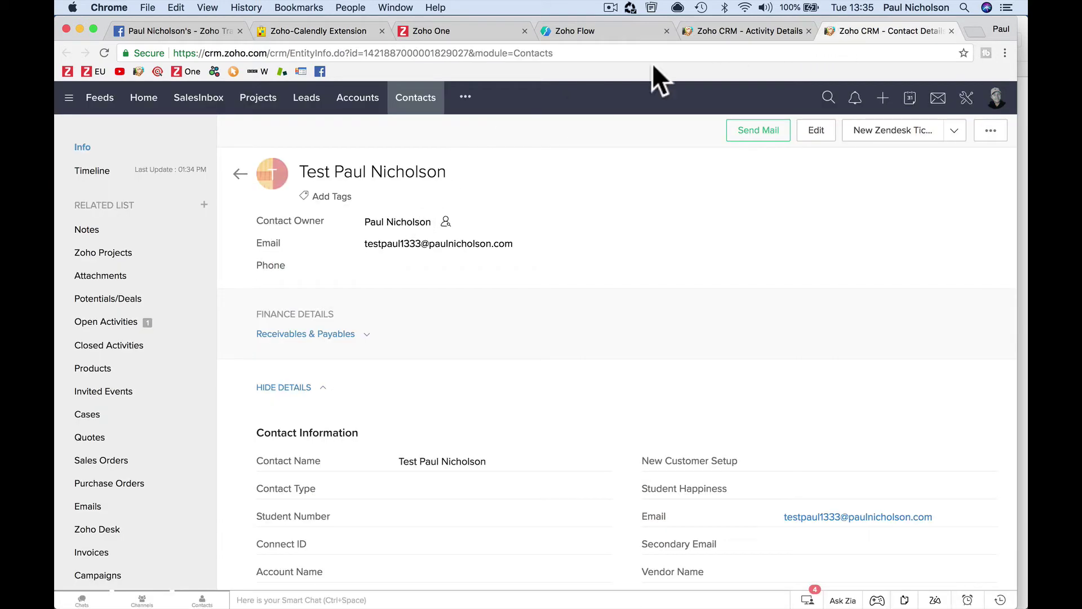
{"action": "left_click", "coordinate": [726, 30]}
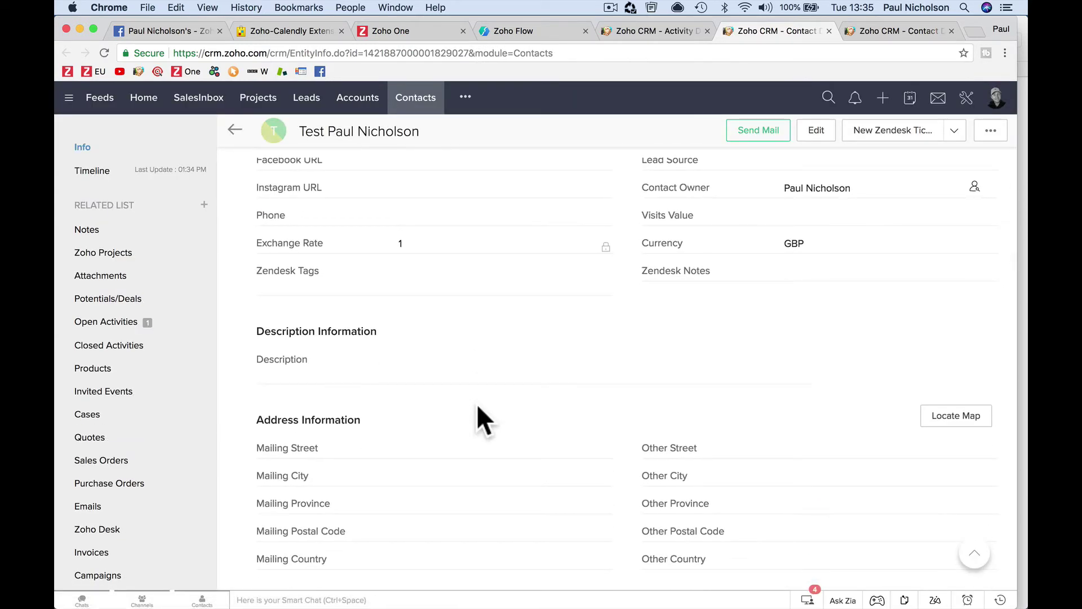
{"action": "scroll", "coordinate": [476, 404], "scroll_direction": "up", "scroll_amount": 10}
{"action": "mouse_move", "coordinate": [500, 604]}
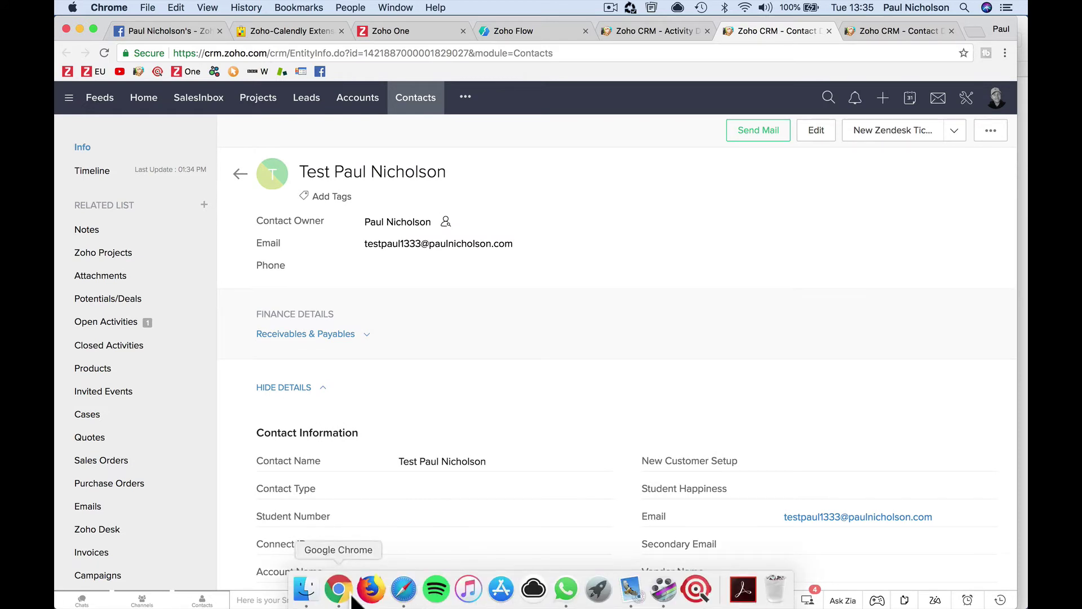
Bring Safari's Calendly confirmation for the 13:45 May 12 meeting back to the front.
{"action": "left_click", "coordinate": [404, 597]}
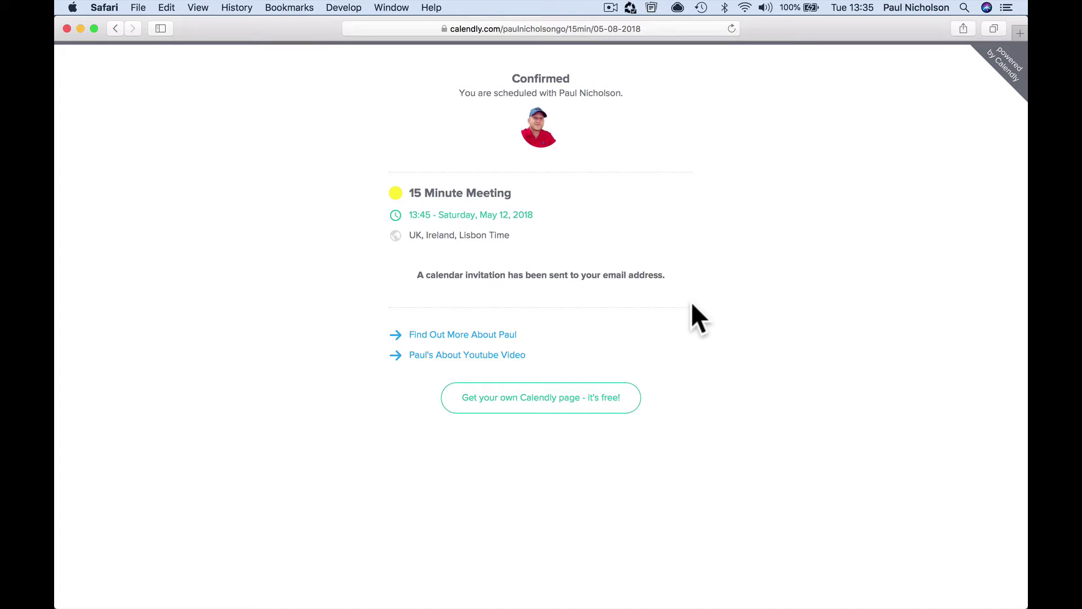
Return to Zoho Flow and close the calendly flow editor to reach My Flows.
{"action": "mouse_move", "coordinate": [531, 607]}
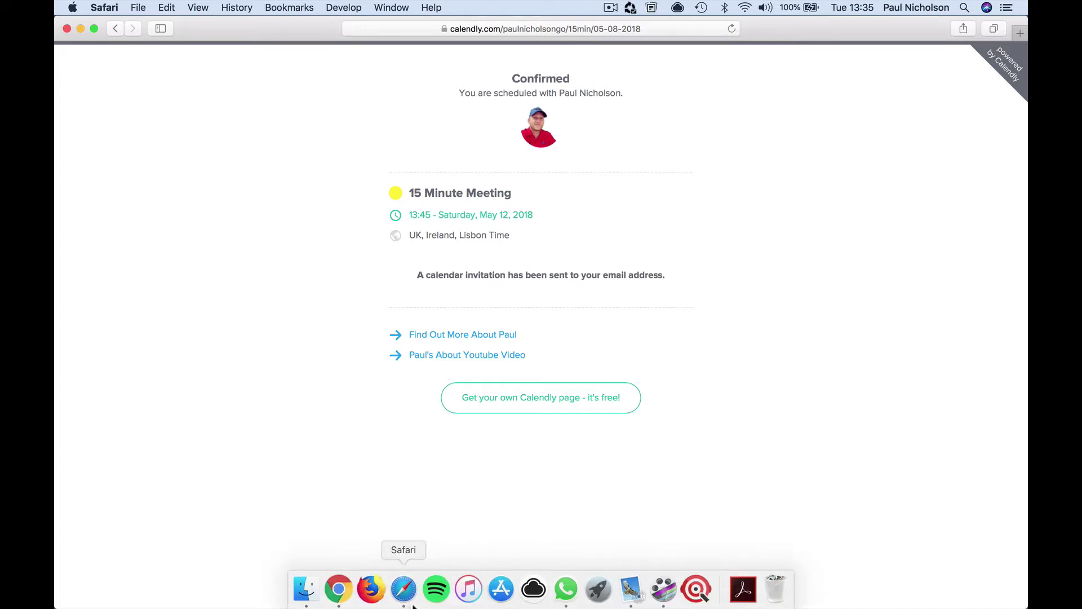
{"action": "left_click", "coordinate": [338, 589]}
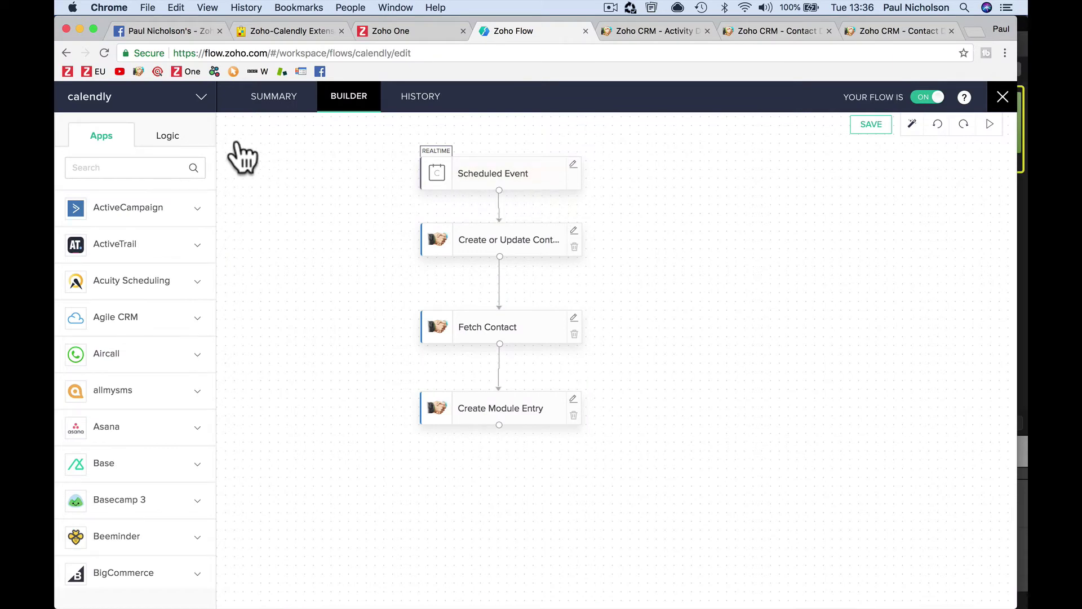
{"action": "left_click", "coordinate": [162, 105]}
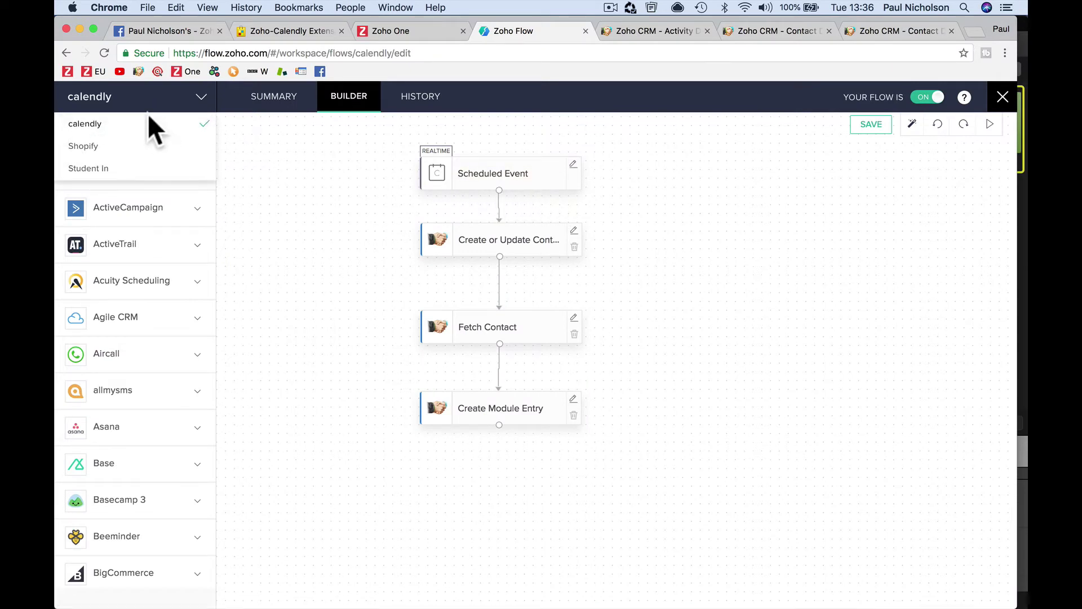
{"action": "left_click", "coordinate": [116, 107]}
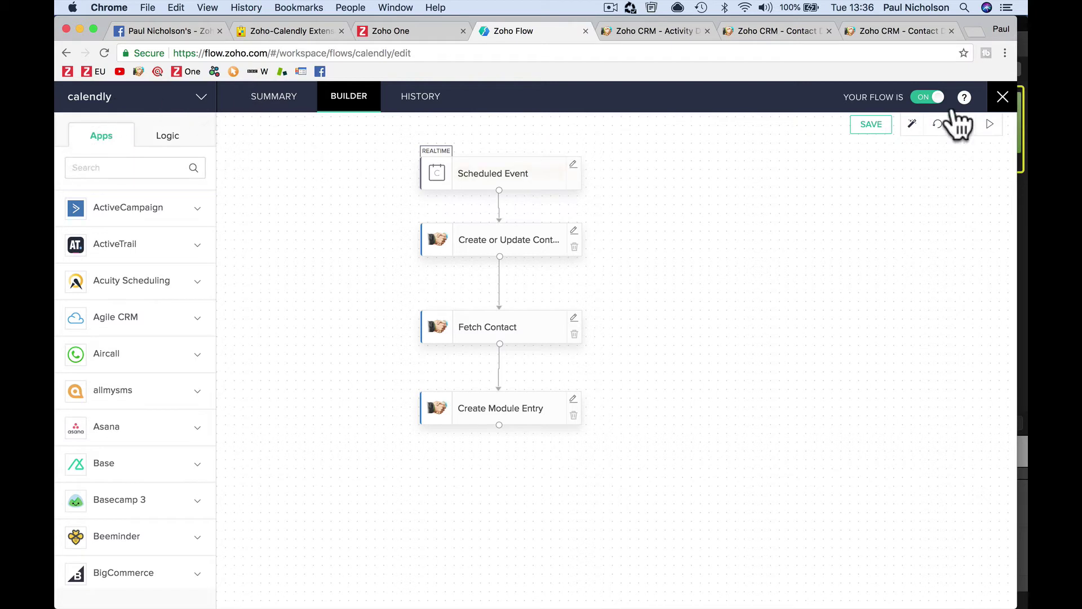
{"action": "left_click", "coordinate": [1003, 98]}
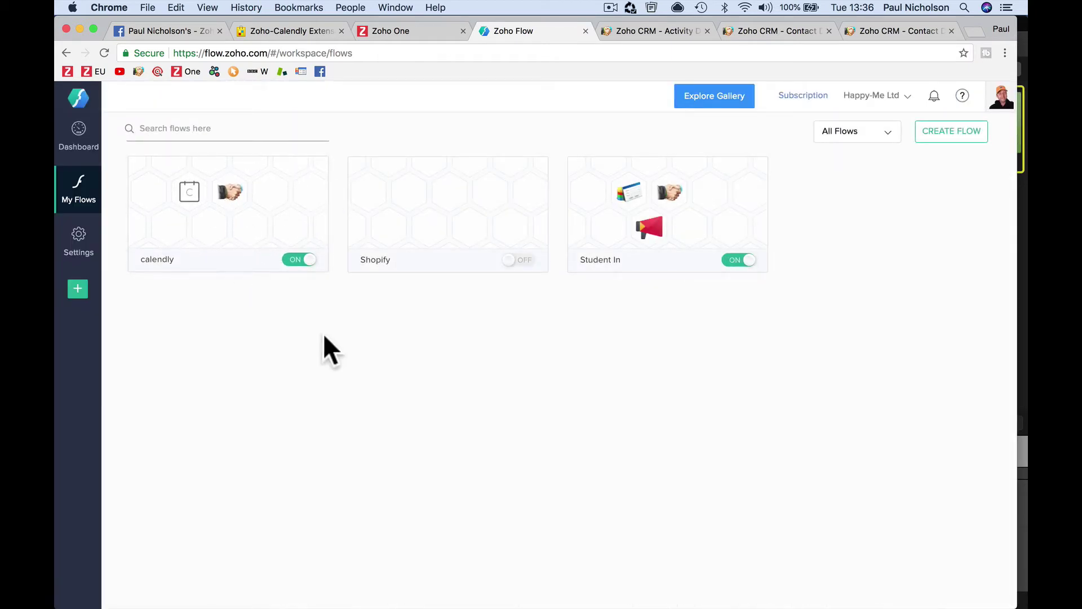
Create a flow named 'Calendly New Call' with description 'New customer call calendly'.
{"action": "left_click", "coordinate": [949, 135]}
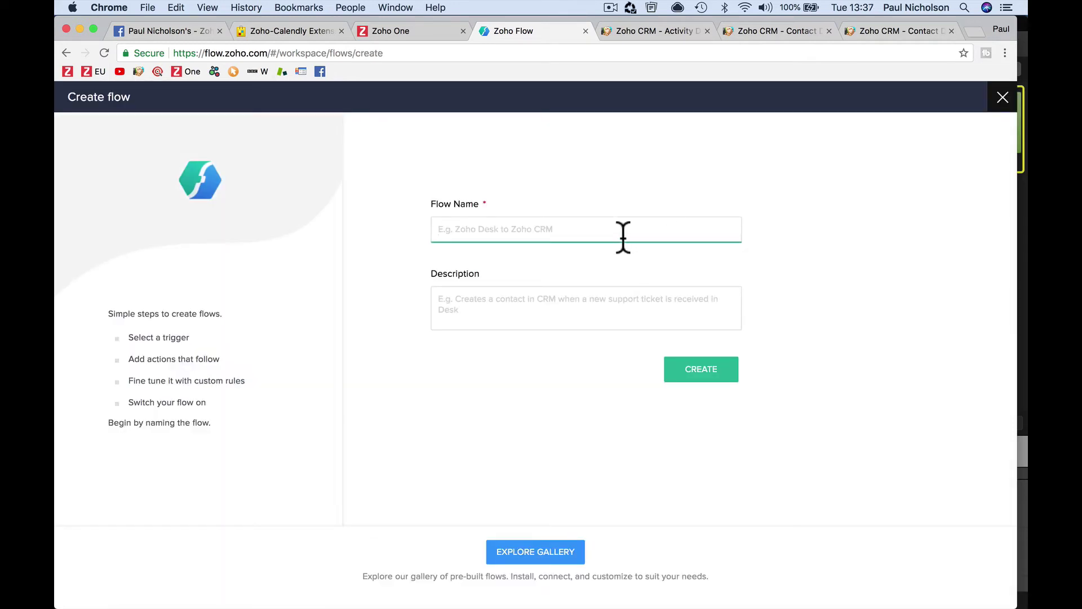
{"action": "type", "text": "Candely Ne"}
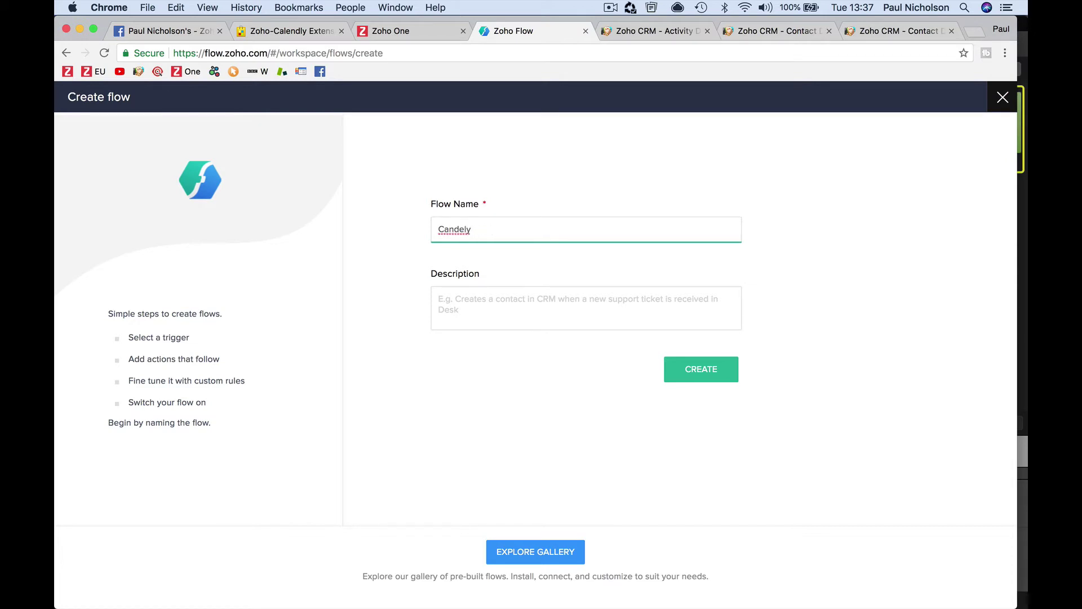
{"action": "key", "text": "BackSpace"}
{"action": "key", "text": "BackSpace"}
{"action": "key", "text": "BackSpace"}
{"action": "type", "text": "lendl"}
{"action": "key", "text": "BackSpace"}
{"action": "key", "text": "Tab"}
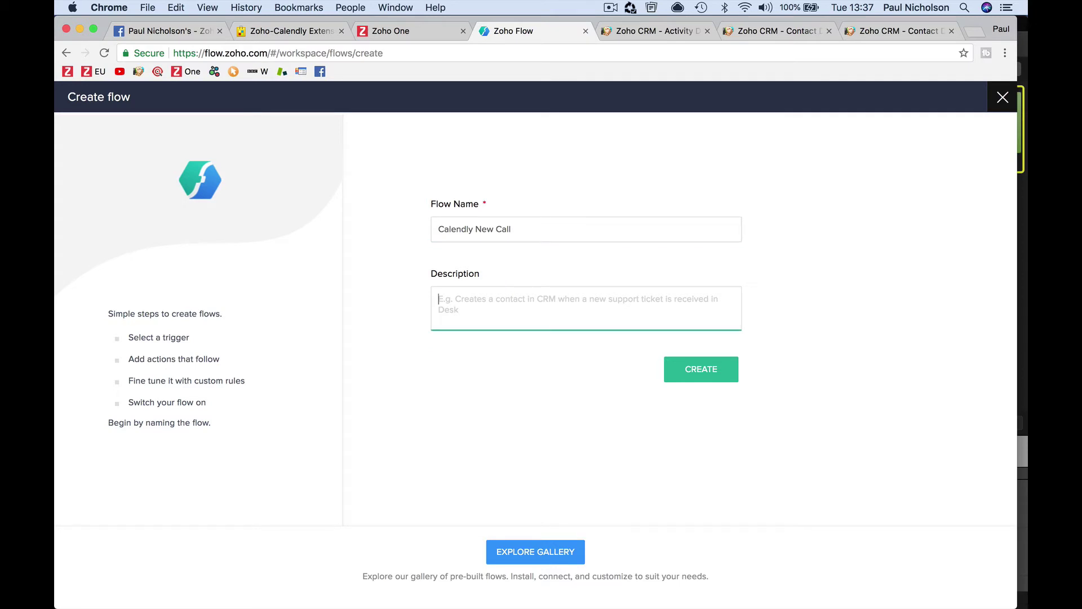
{"action": "type", "text": "New customer "}
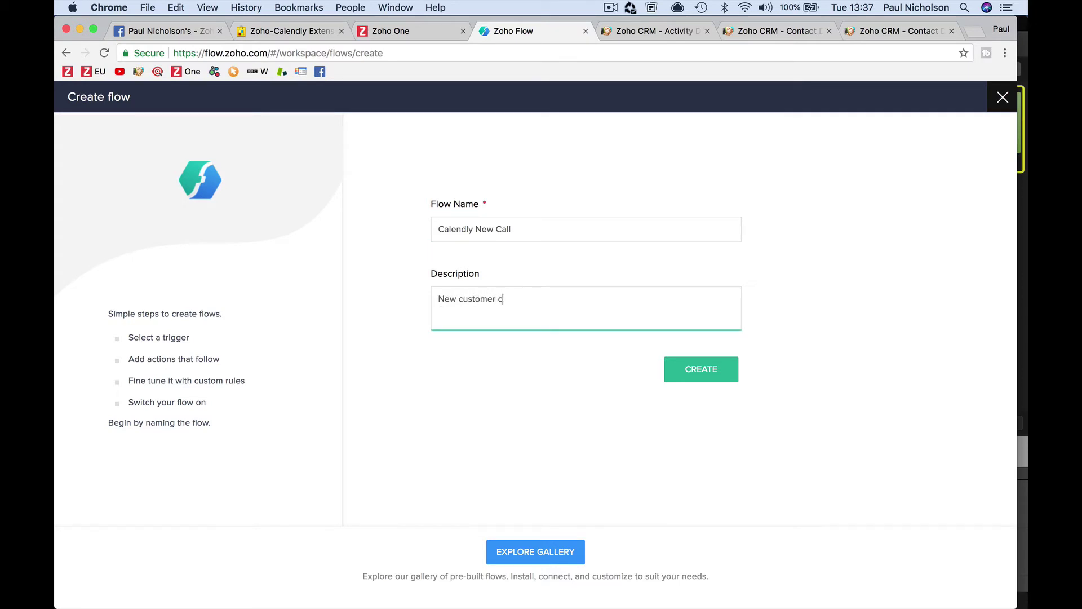
{"action": "type", "text": "call calendlt."}
{"action": "key", "text": "BackSpace"}
{"action": "key", "text": "BackSpace"}
{"action": "left_click", "coordinate": [716, 378]}
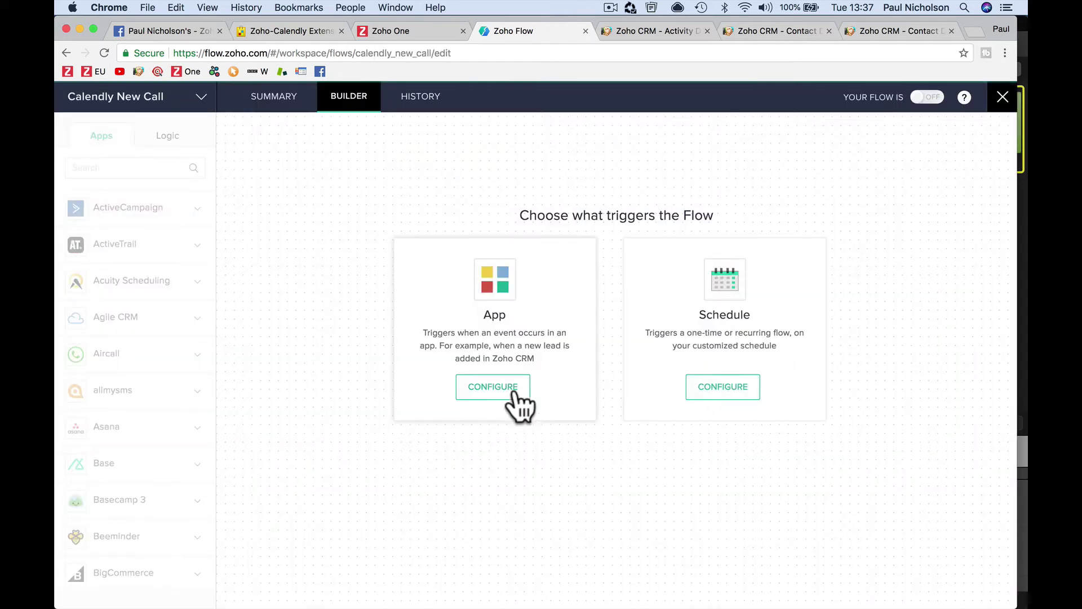
Set Calendly as the trigger app and continue to its Scheduled and Cancelled Event options.
{"action": "left_click", "coordinate": [496, 387]}
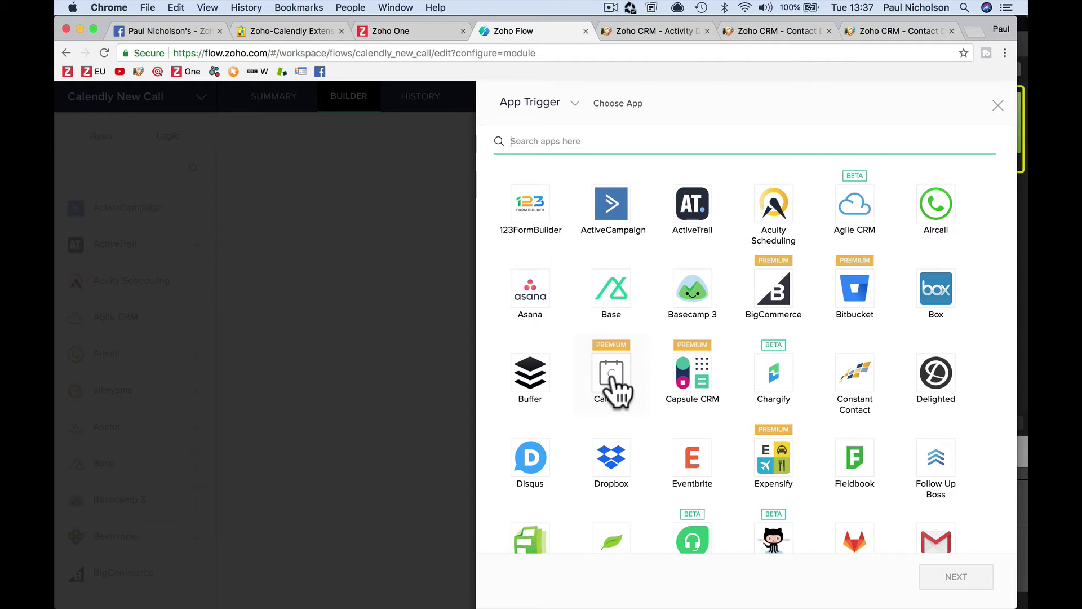
{"action": "left_click", "coordinate": [614, 379]}
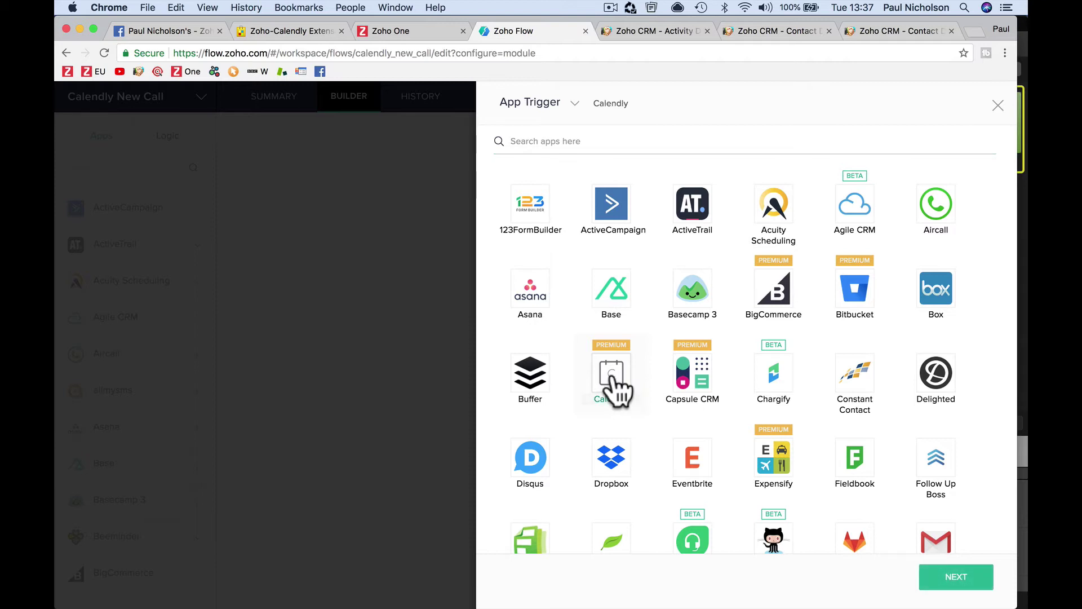
{"action": "left_click", "coordinate": [938, 569]}
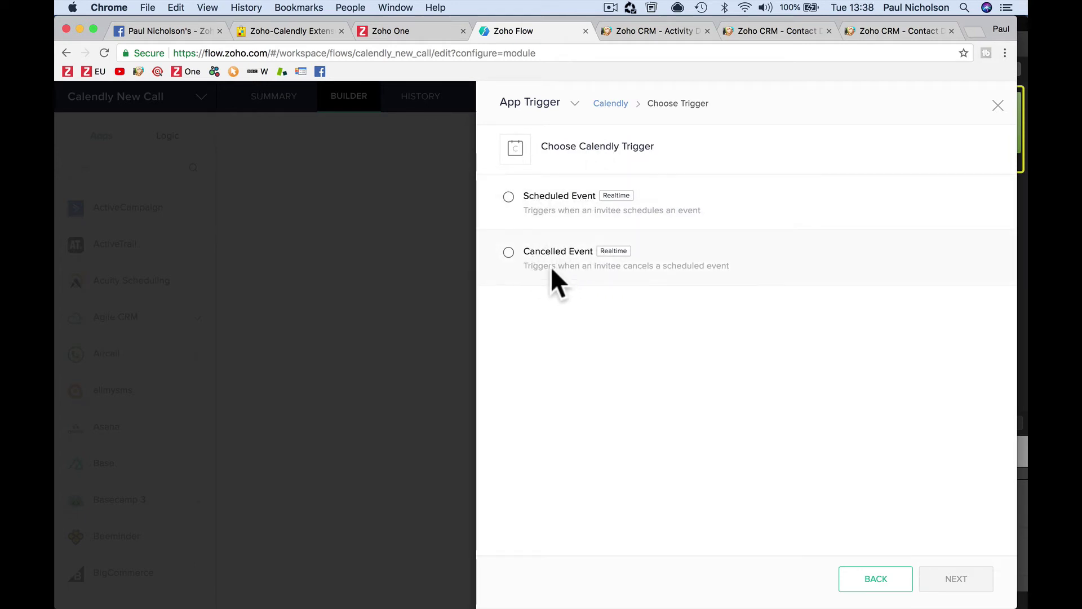
Pick the Scheduled Event trigger and begin a new Calendly connection instead of an existing one.
{"action": "left_click", "coordinate": [526, 204]}
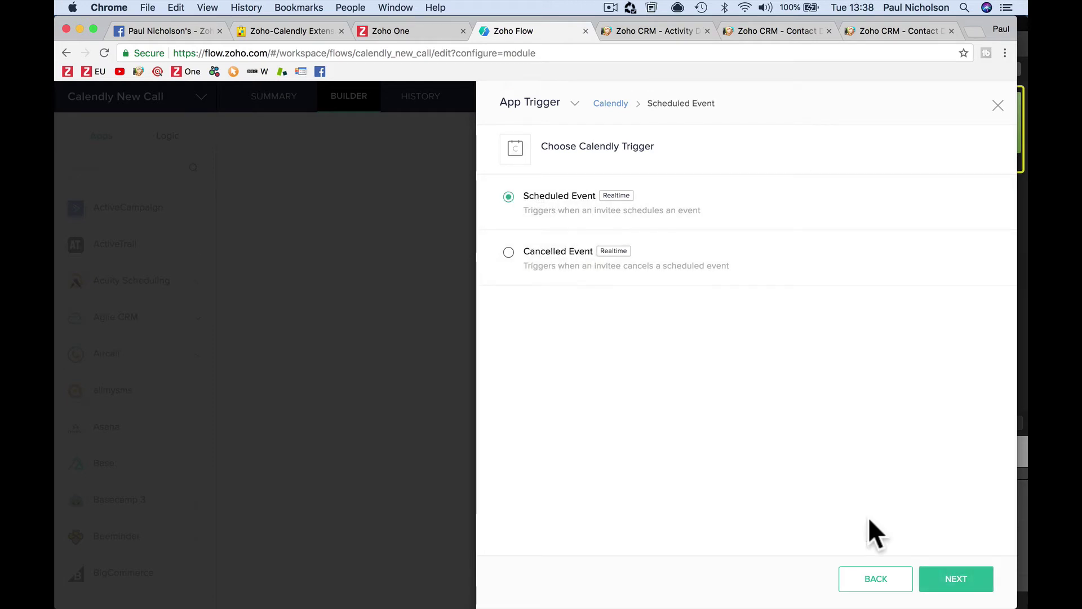
{"action": "left_click", "coordinate": [952, 586]}
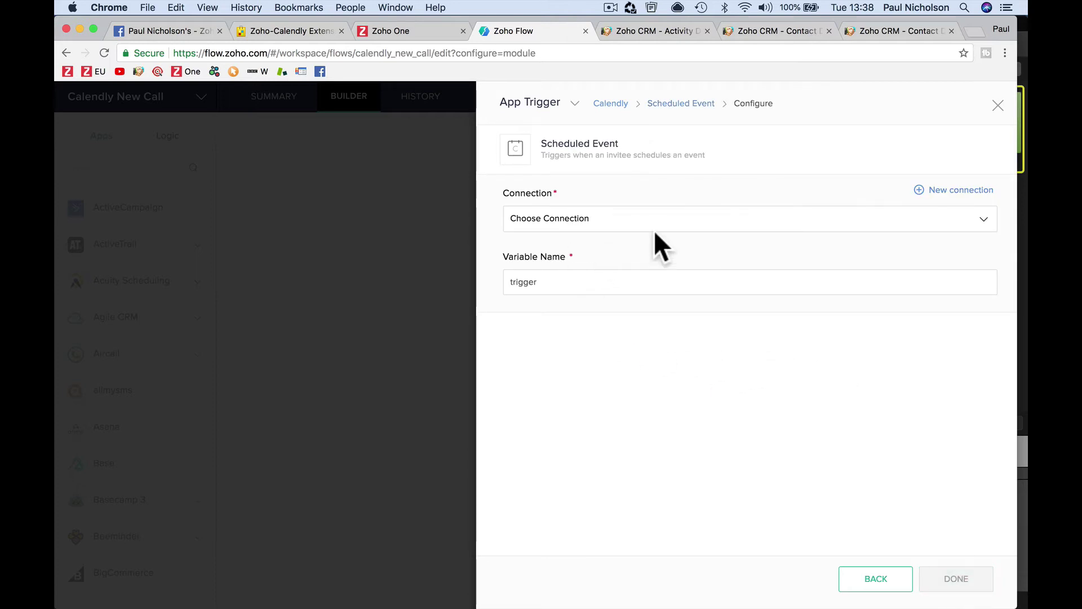
{"action": "left_click", "coordinate": [670, 225]}
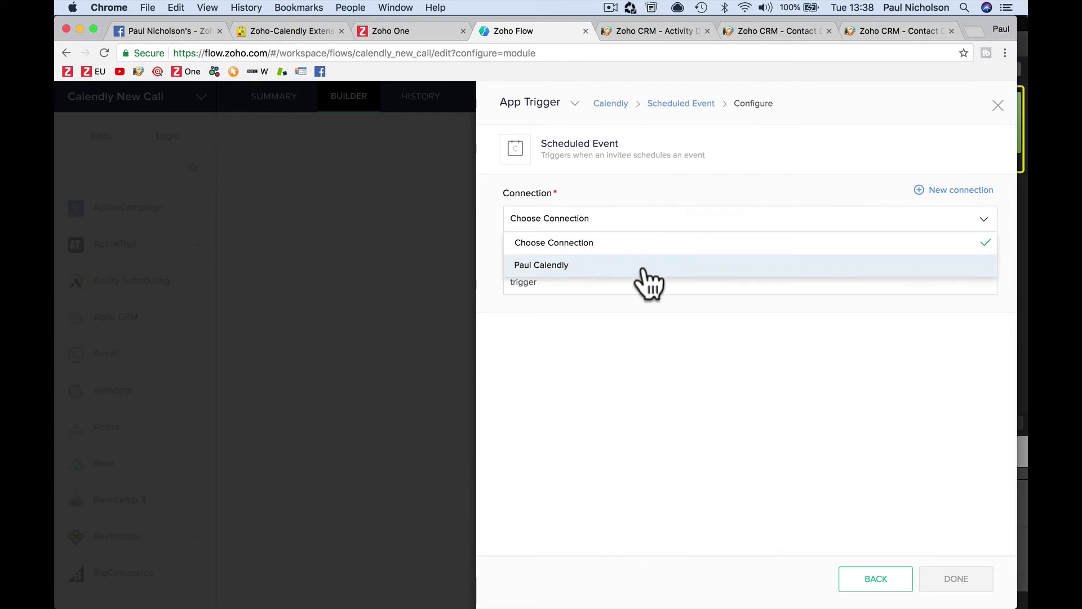
{"action": "left_click", "coordinate": [807, 289]}
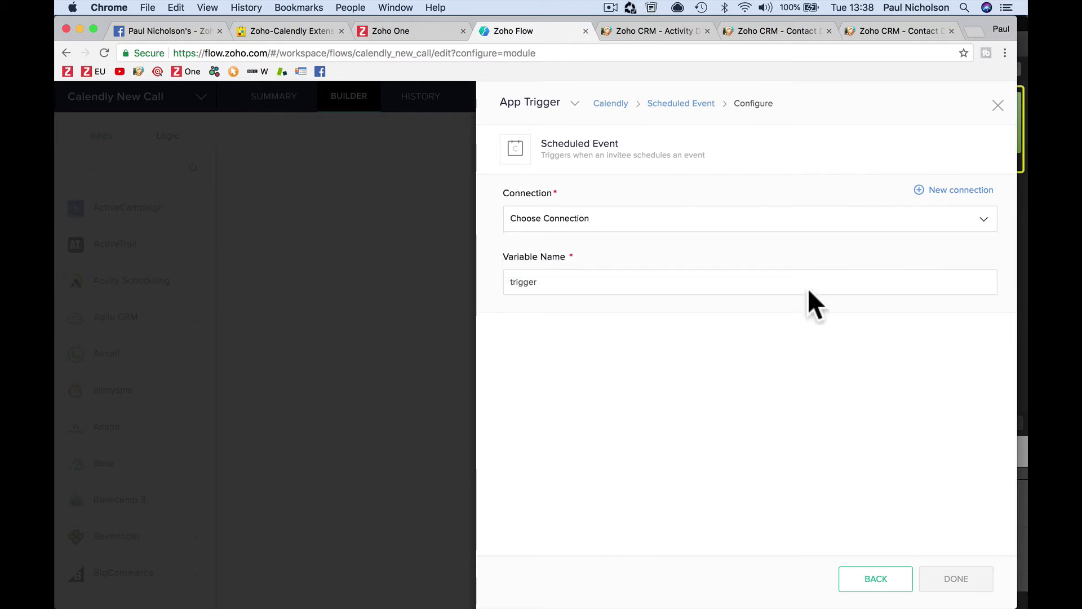
{"action": "left_click", "coordinate": [945, 204]}
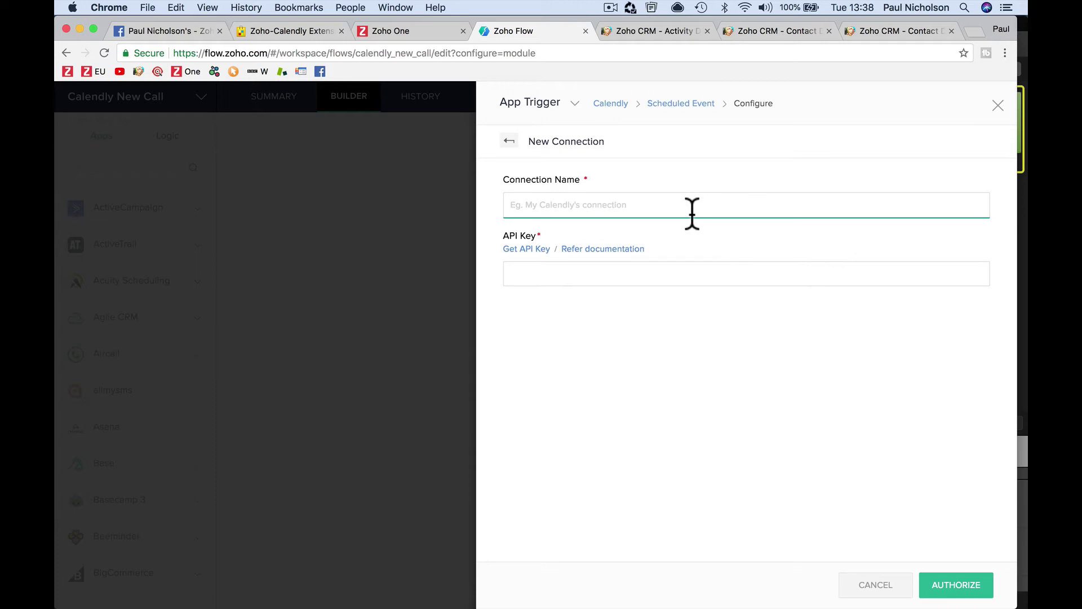
Name the connection 'Calendly' and look up Calendly's API key page.
{"action": "type", "text": "Calend"}
{"action": "key", "text": "BackSpace"}
{"action": "type", "text": "nd"}
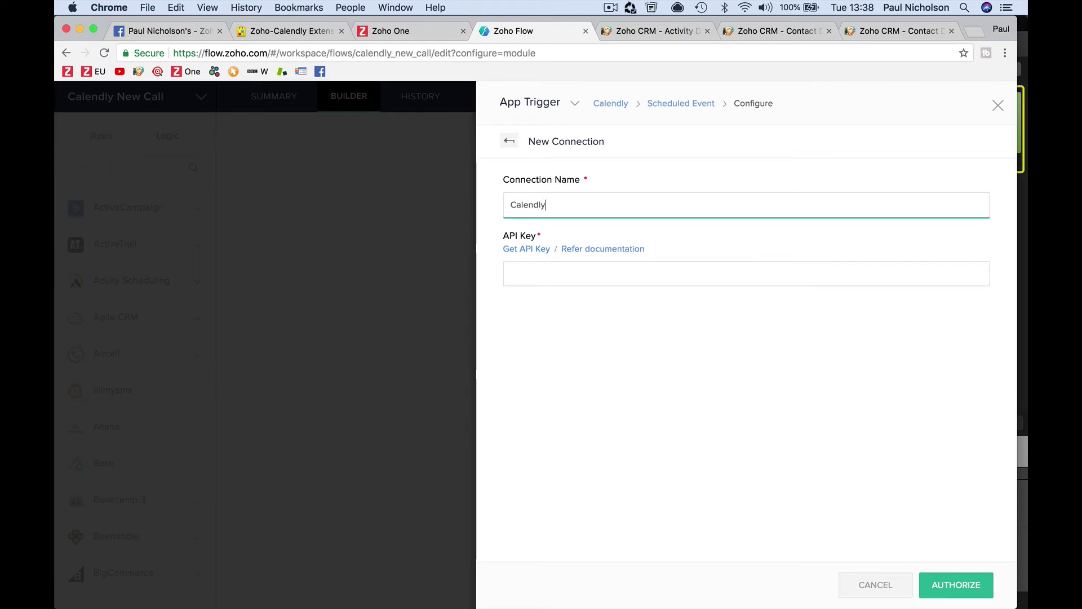
{"action": "left_click", "coordinate": [518, 250]}
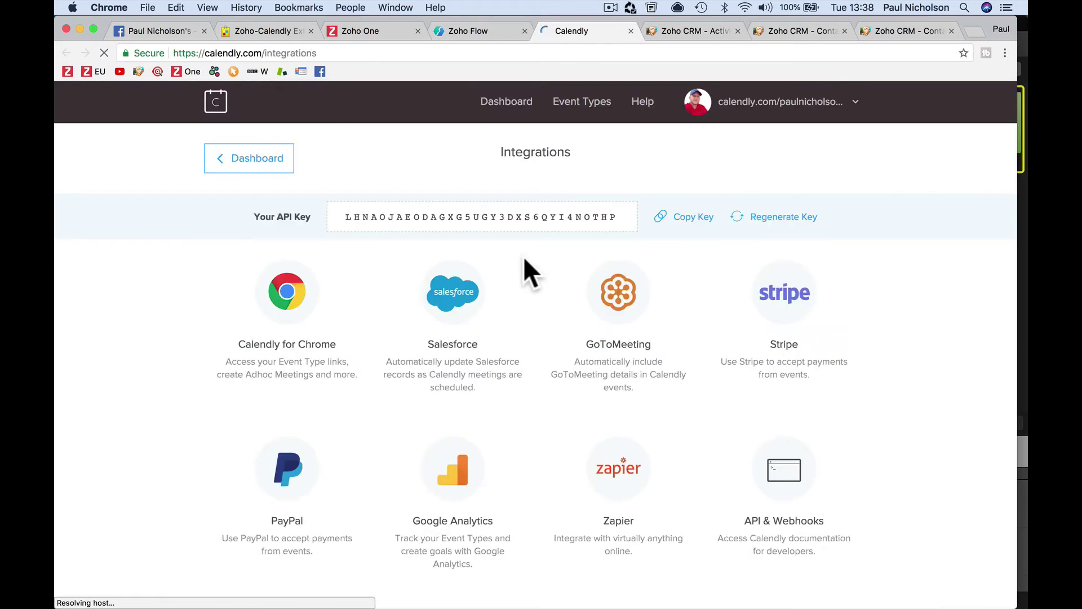
{"action": "left_click", "coordinate": [788, 103]}
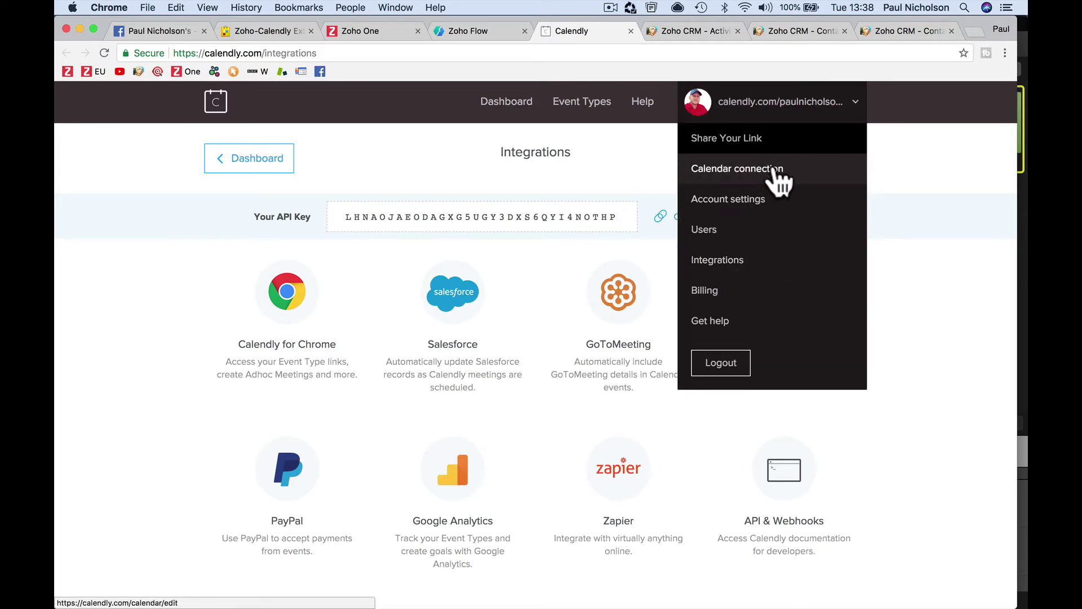
{"action": "left_click", "coordinate": [798, 243]}
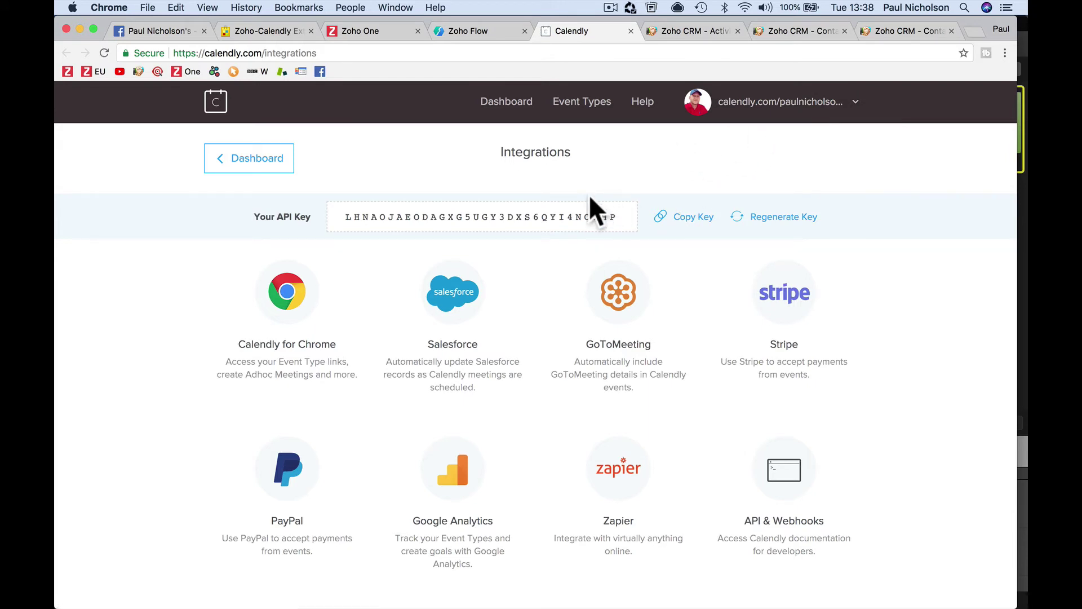
{"action": "left_click", "coordinate": [479, 33]}
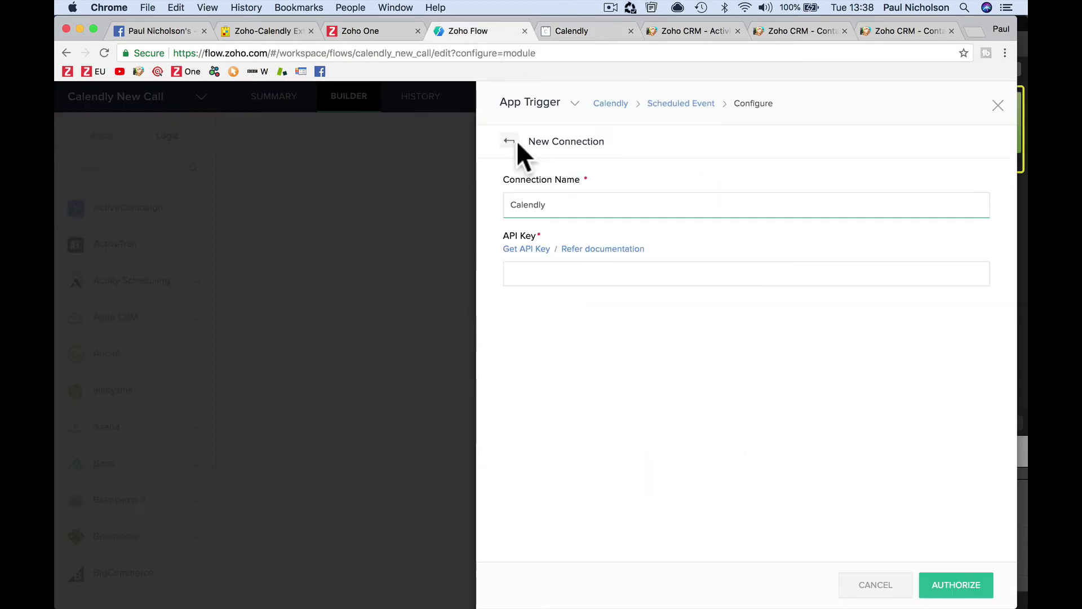
Copy the Calendly API key into the connection form and authorize it.
{"action": "left_click", "coordinate": [519, 249]}
{"action": "left_click", "coordinate": [678, 218]}
{"action": "left_click", "coordinate": [441, 32]}
{"action": "right_click", "coordinate": [549, 275]}
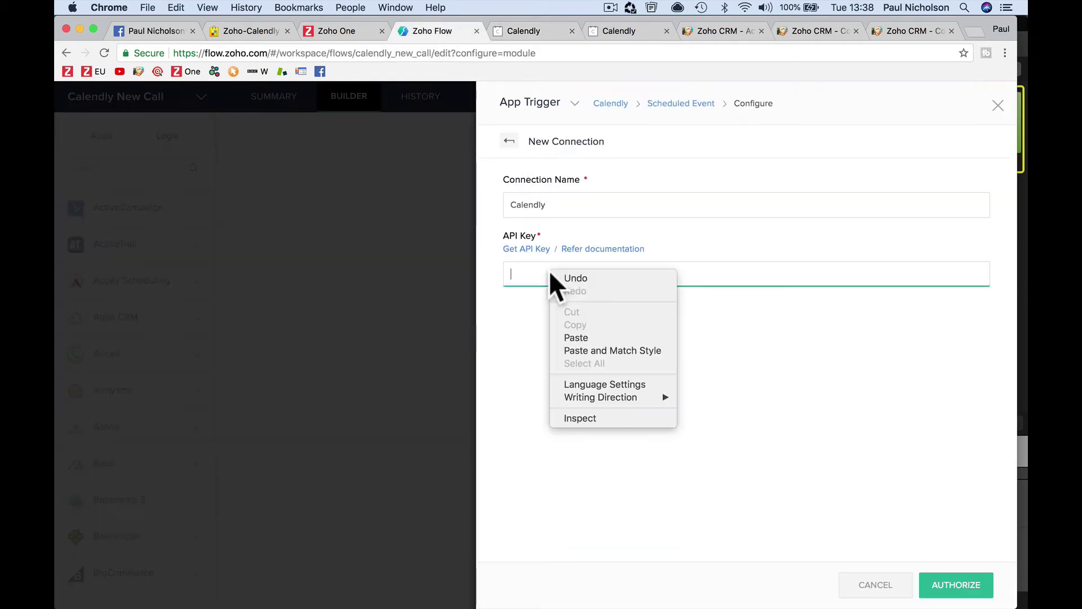
{"action": "left_click", "coordinate": [584, 337]}
{"action": "left_click", "coordinate": [956, 586]}
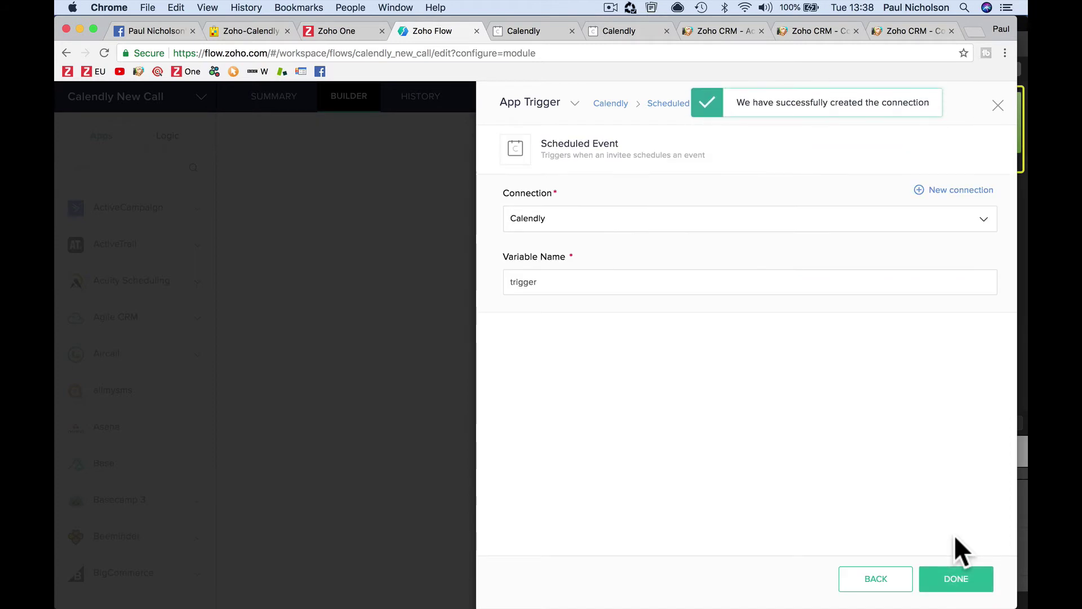
Finish the Scheduled Event trigger, then review and close its settings unchanged.
{"action": "left_click", "coordinate": [944, 588]}
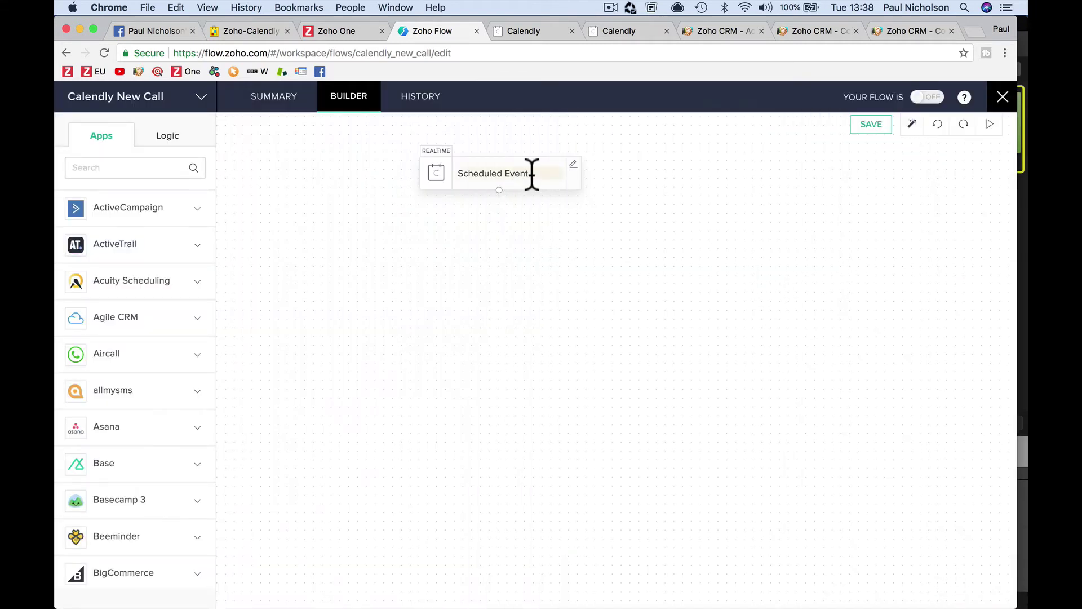
{"action": "left_click", "coordinate": [560, 166]}
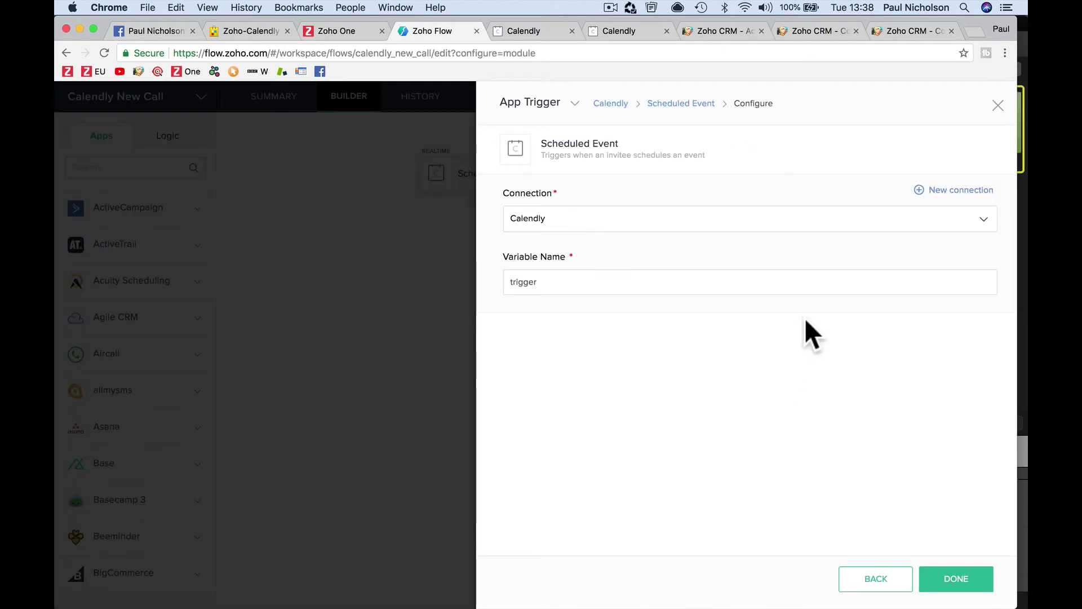
{"action": "left_click", "coordinate": [870, 586]}
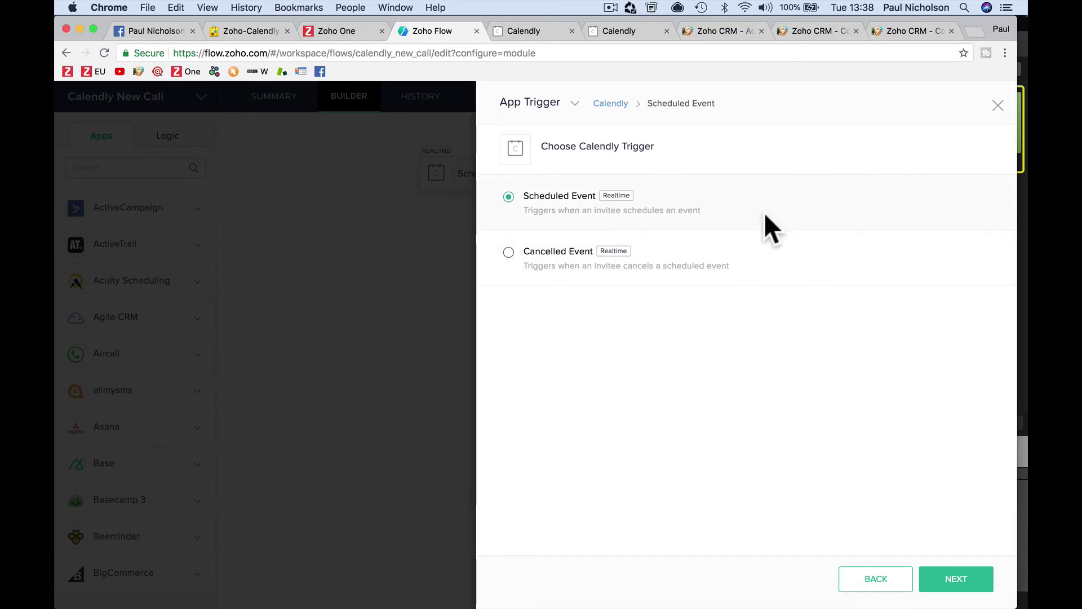
{"action": "left_click", "coordinate": [998, 106]}
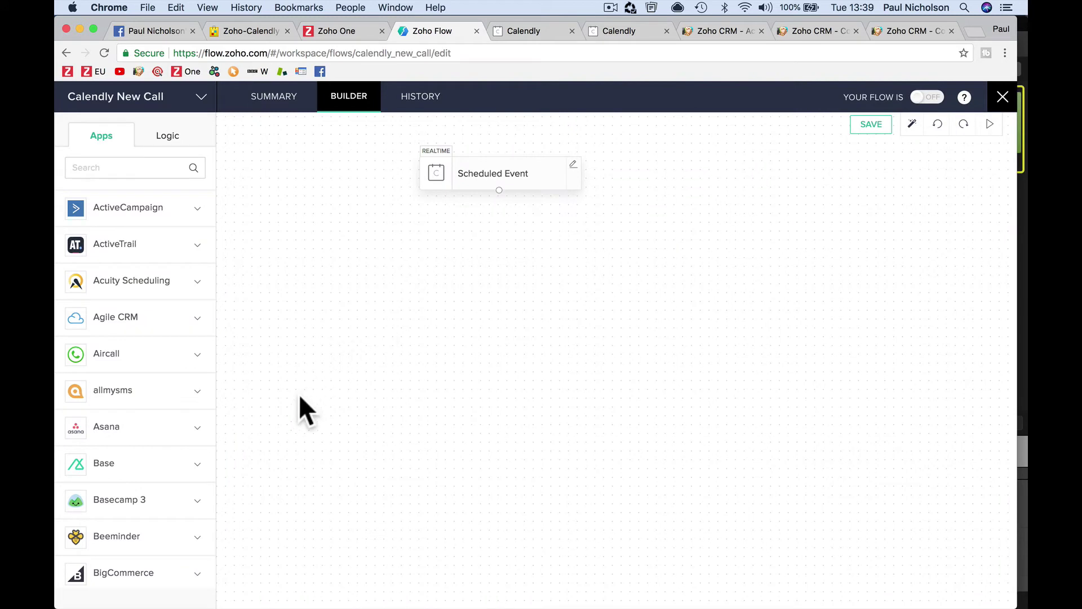
Search the apps for 'zoho crm' and expand its available actions.
{"action": "left_click", "coordinate": [136, 167]}
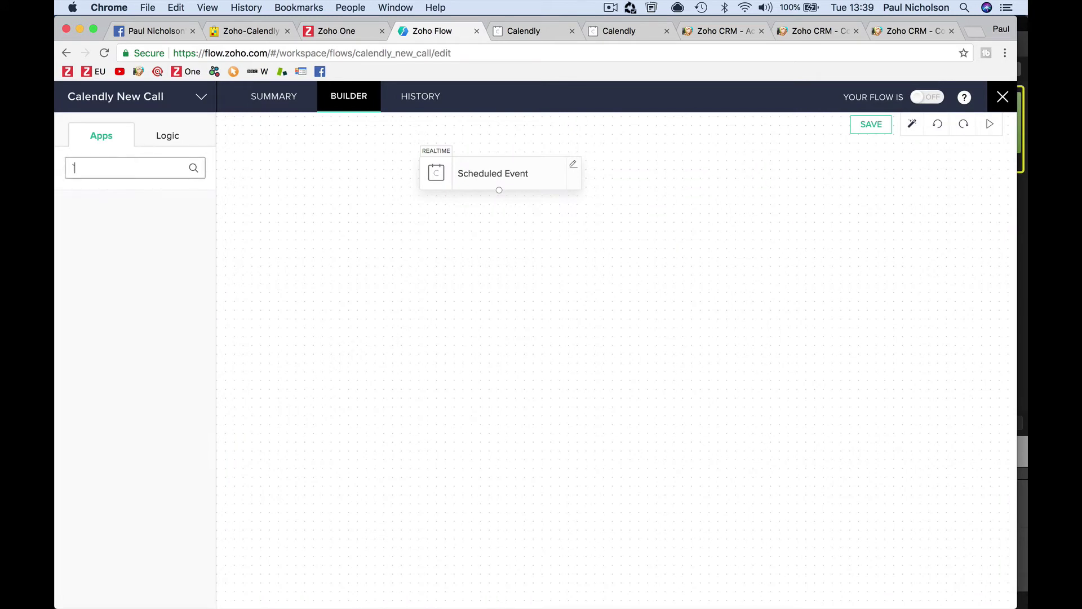
{"action": "type", "text": "zoho "}
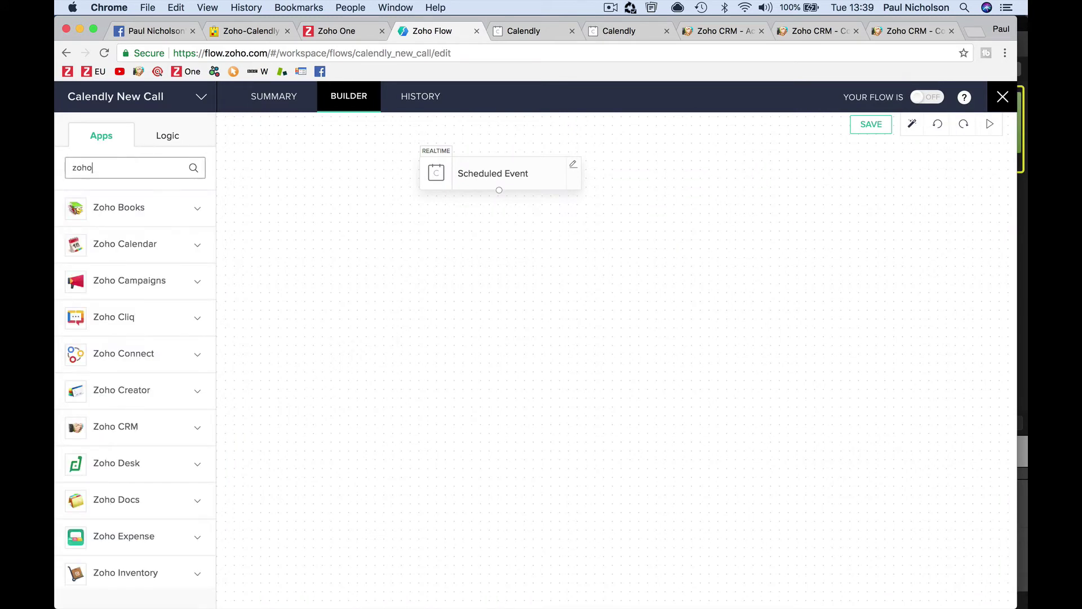
{"action": "type", "text": "crm"}
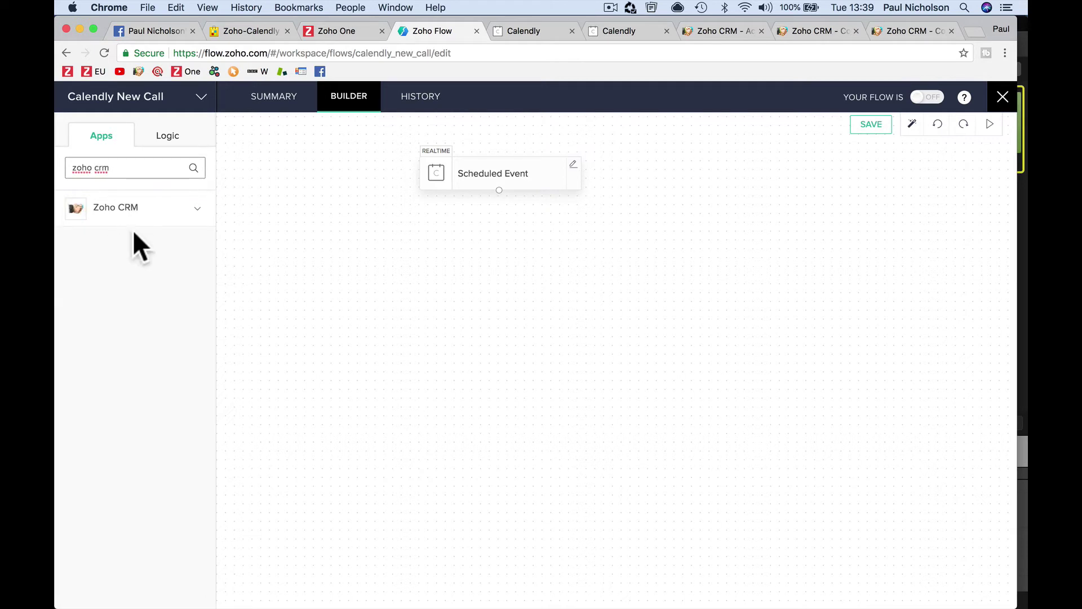
{"action": "left_click", "coordinate": [168, 218]}
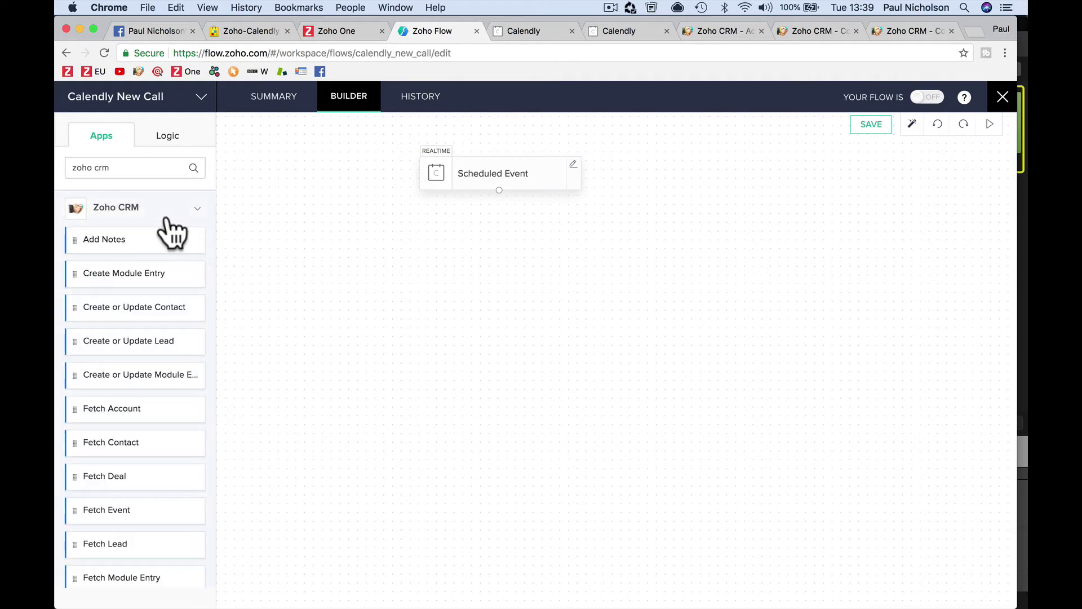
Place Create or Update Contact below the trigger and set its connection to crm.
{"action": "left_click_drag", "start_coordinate": [177, 310], "coordinate": [526, 291]}
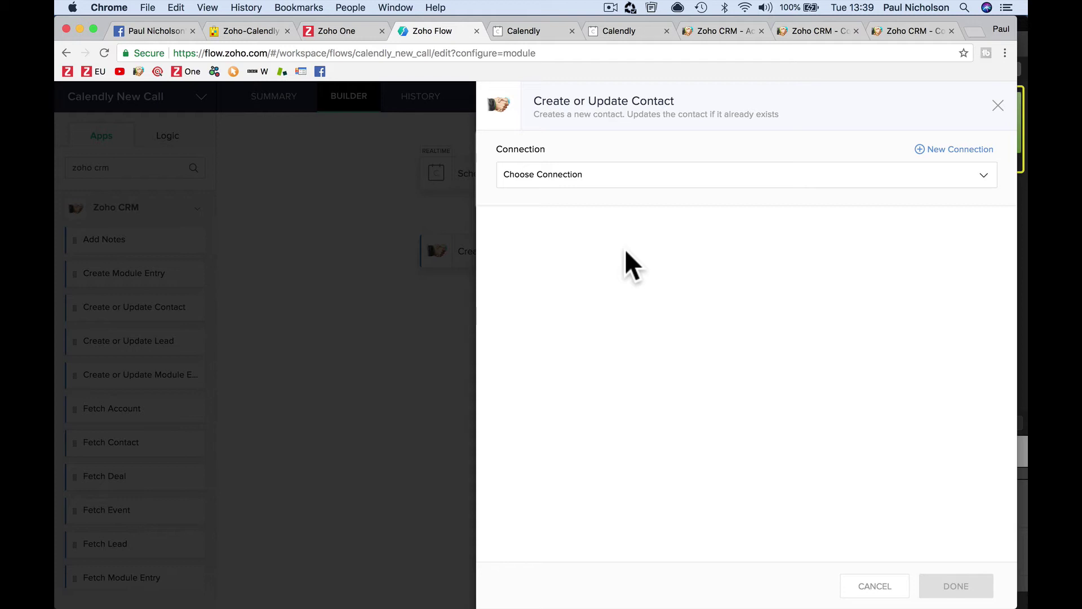
{"action": "left_click", "coordinate": [749, 178]}
{"action": "left_click", "coordinate": [749, 219]}
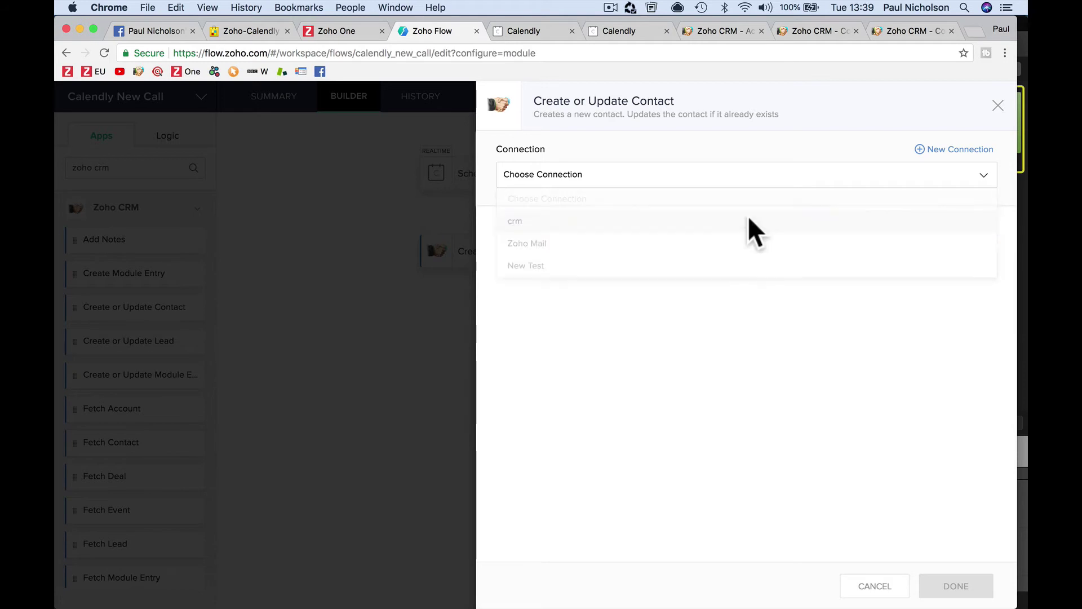
{"action": "left_click", "coordinate": [698, 186]}
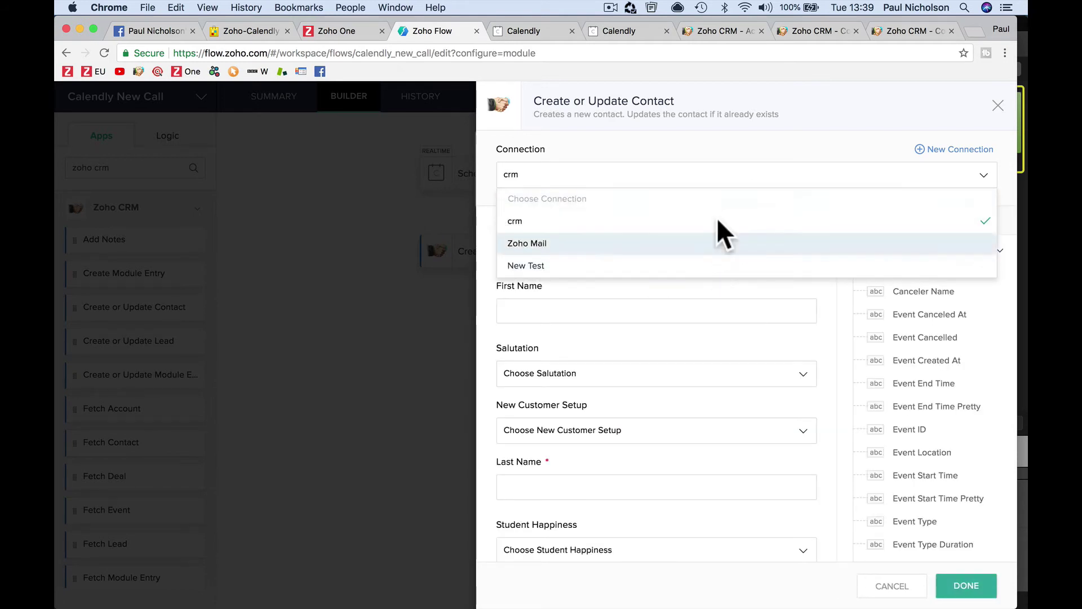
{"action": "left_click", "coordinate": [726, 151]}
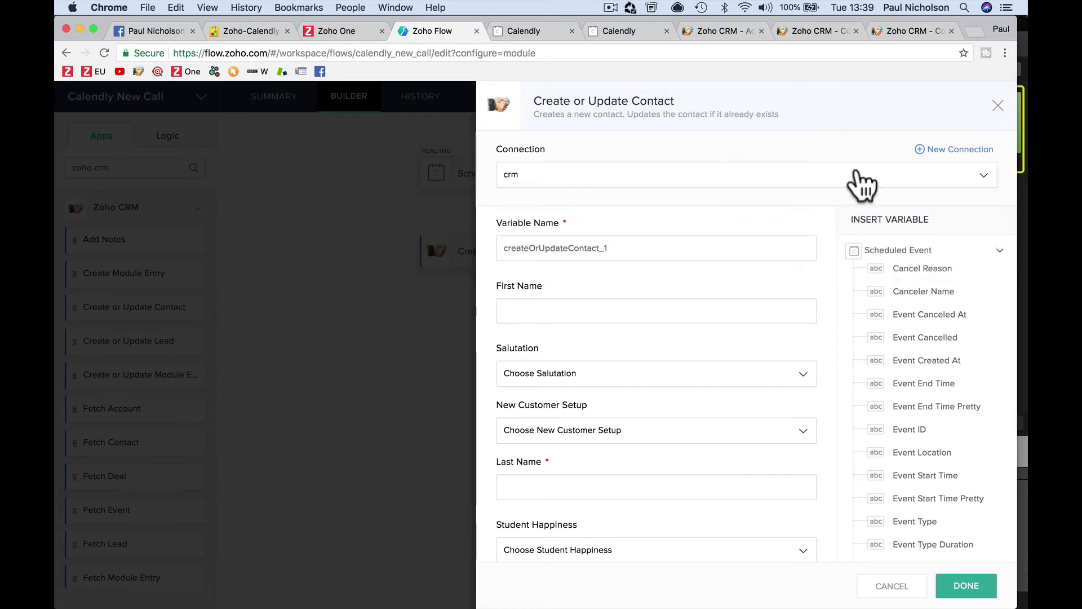
{"action": "left_click", "coordinate": [947, 150]}
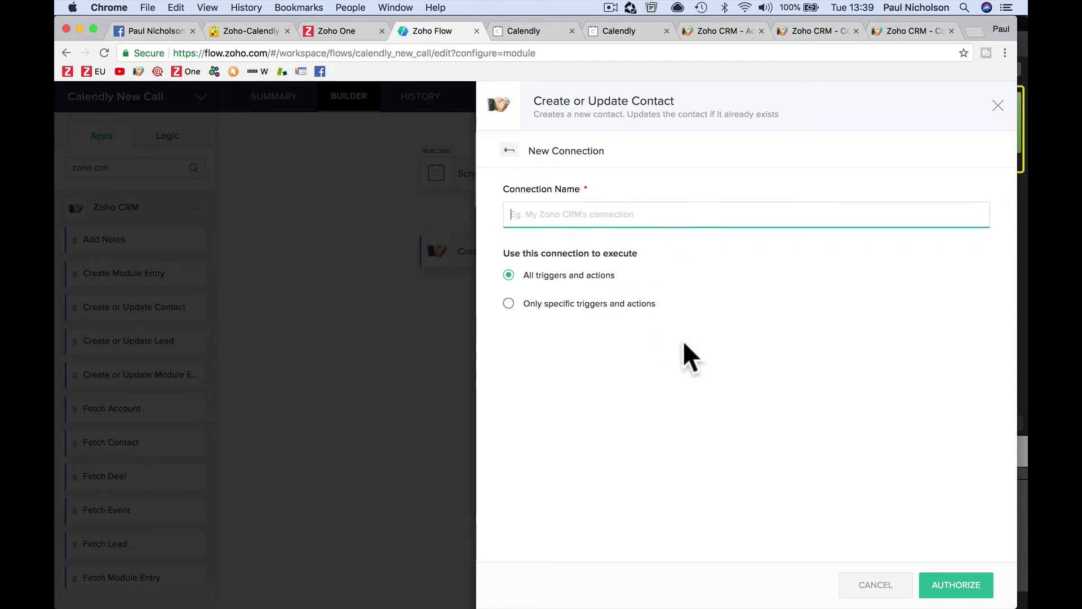
{"action": "left_click", "coordinate": [514, 151]}
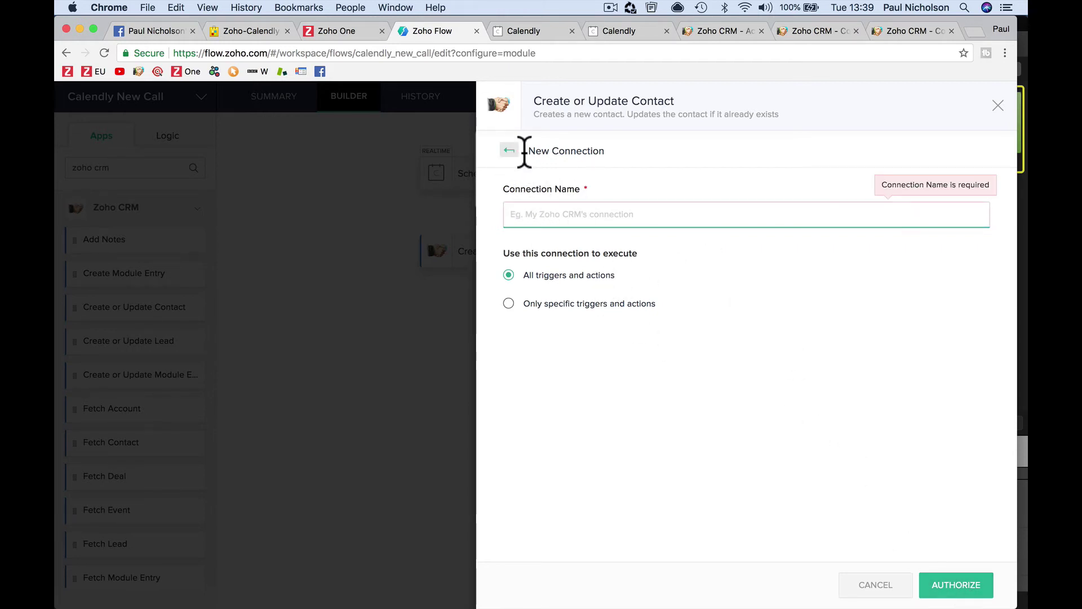
{"action": "left_click", "coordinate": [668, 177]}
{"action": "left_click", "coordinate": [634, 221]}
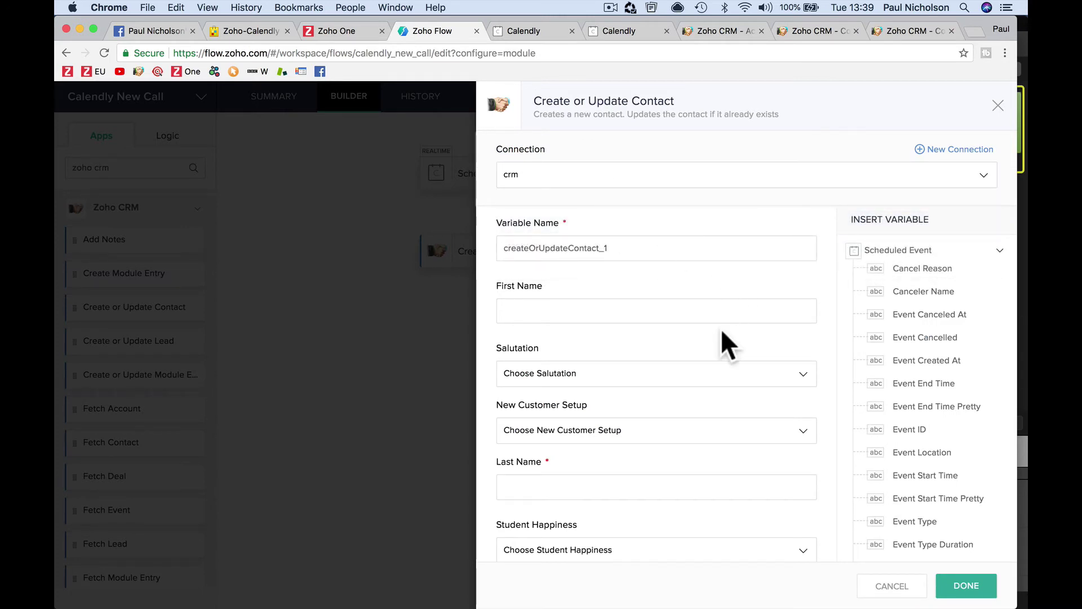
{"action": "scroll", "coordinate": [722, 329], "scroll_direction": "down", "scroll_amount": 1}
{"action": "scroll", "coordinate": [722, 333], "scroll_direction": "up", "scroll_amount": 1}
Rename the step variable to updatenecontactcalendly and map First Name to Invitee First Name.
{"action": "left_click", "coordinate": [618, 246]}
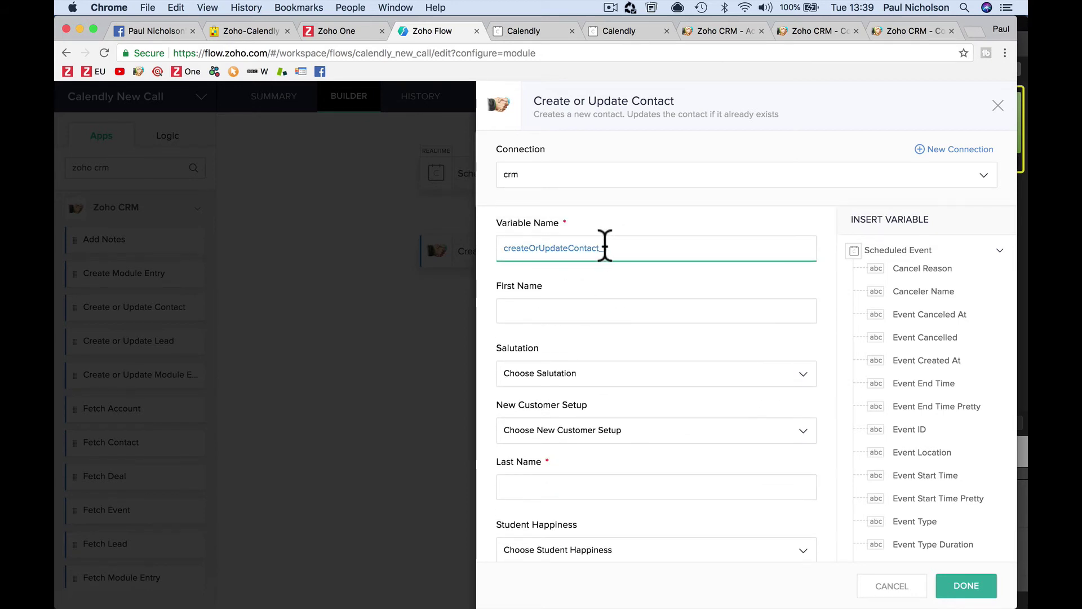
{"action": "left_click_drag", "start_coordinate": [609, 248], "coordinate": [501, 248]}
{"action": "type", "text": "updatenecontactcalendly"}
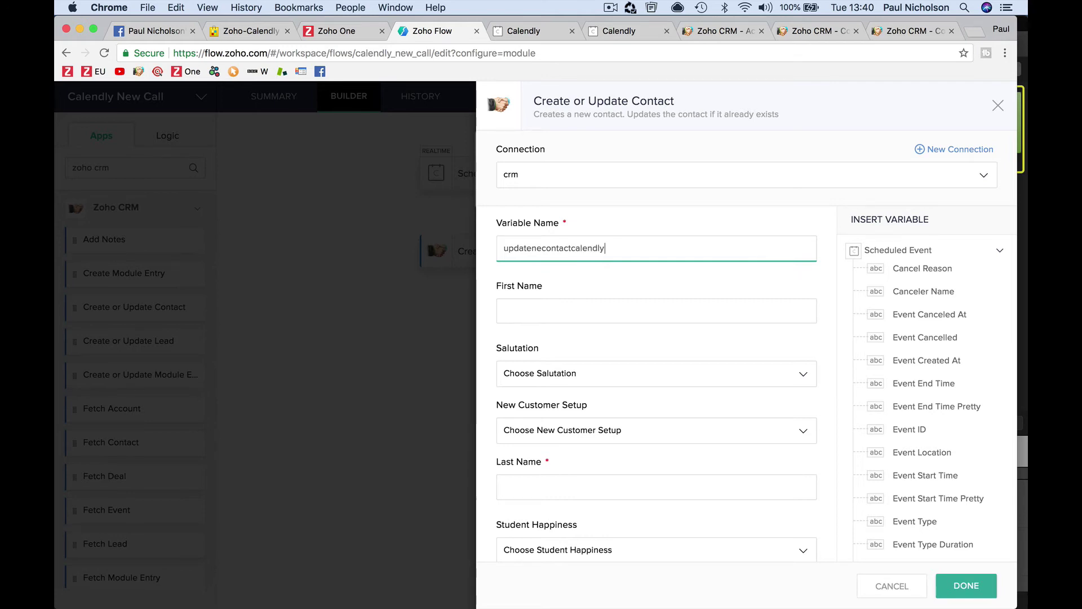
{"action": "key", "text": "Tab"}
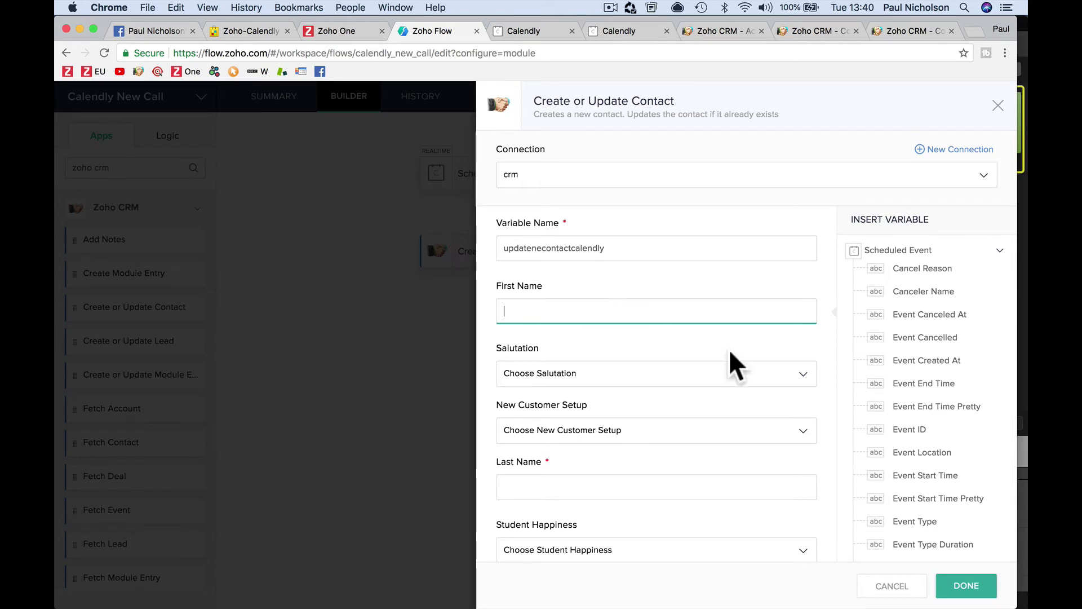
{"action": "scroll", "coordinate": [902, 414], "scroll_direction": "down", "scroll_amount": 10}
{"action": "scroll", "coordinate": [907, 417], "scroll_direction": "down", "scroll_amount": 5}
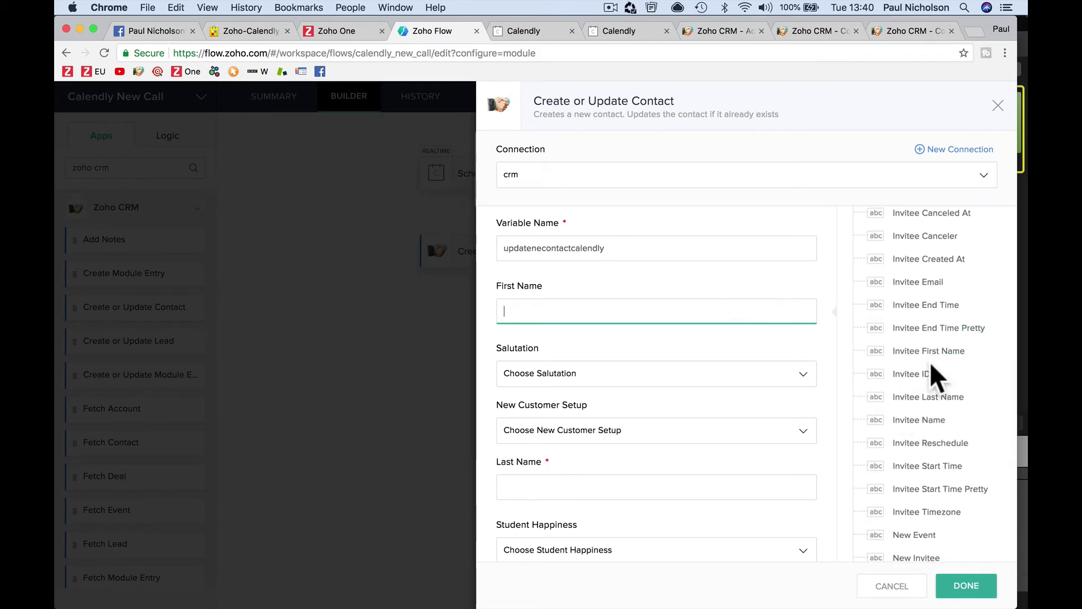
{"action": "left_click", "coordinate": [928, 356]}
{"action": "scroll", "coordinate": [740, 394], "scroll_direction": "down", "scroll_amount": 3}
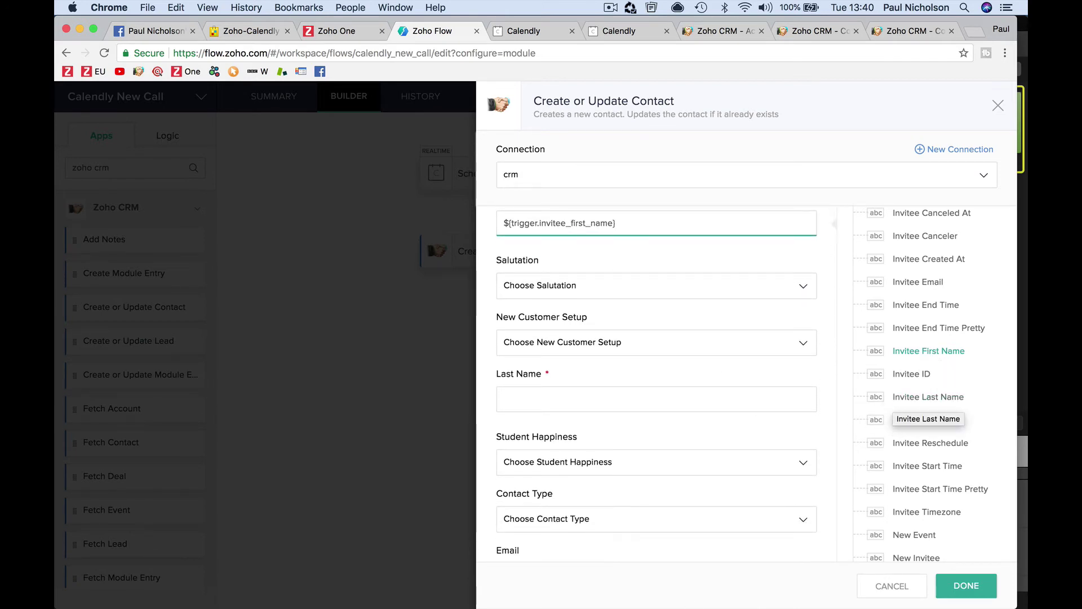
Book a 15 Minute Meeting at 11:15 on Saturday April 28, then return to Zoho Flow's Last Name field.
{"action": "left_click", "coordinate": [404, 586]}
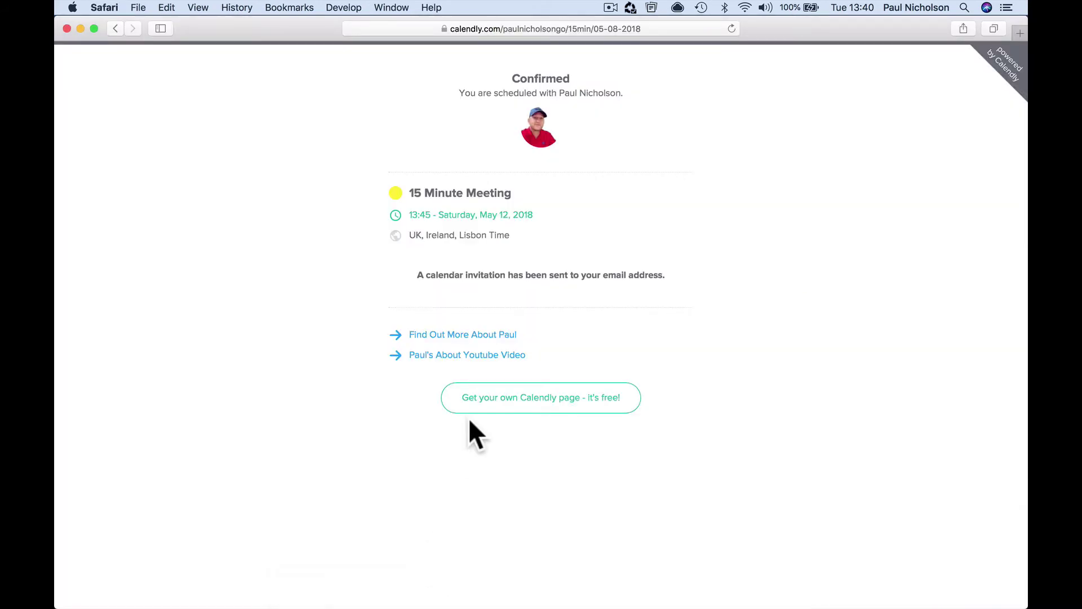
{"action": "left_click", "coordinate": [484, 335]}
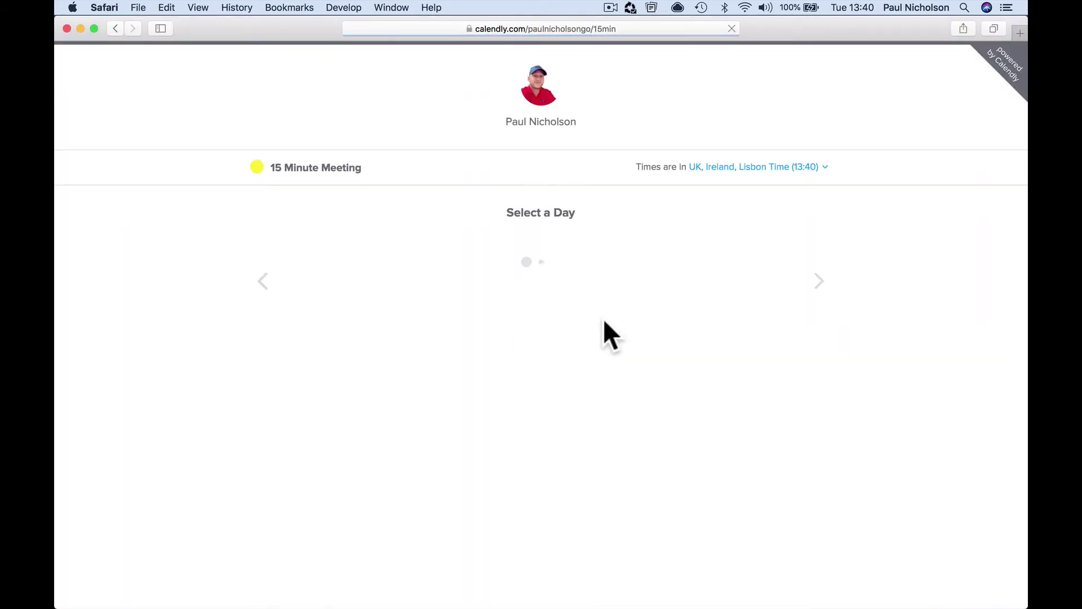
{"action": "left_click", "coordinate": [620, 305]}
{"action": "left_click", "coordinate": [618, 262]}
{"action": "left_click", "coordinate": [615, 270]}
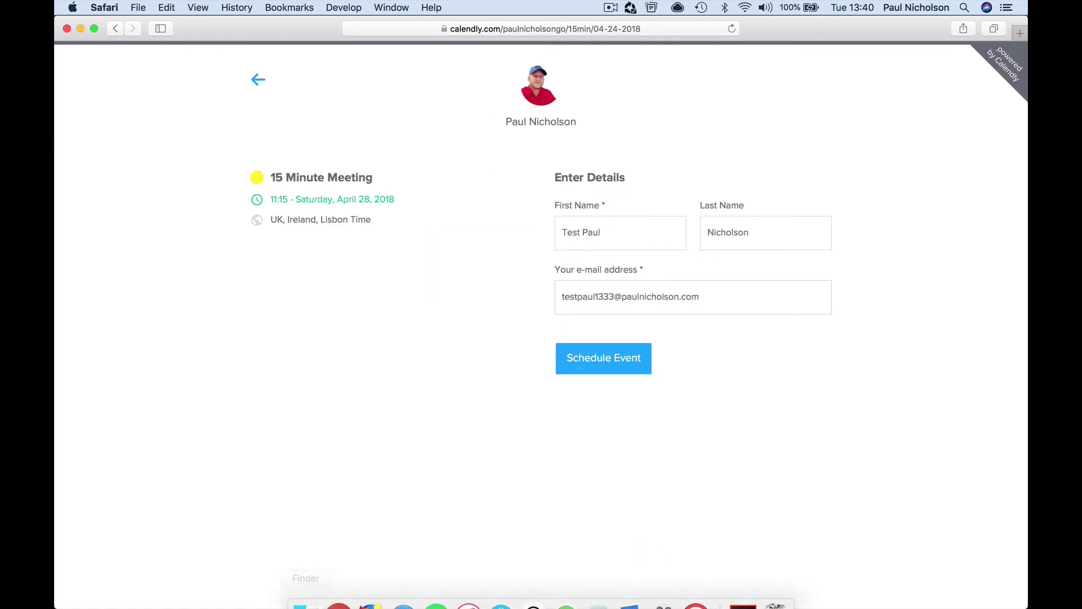
{"action": "left_click", "coordinate": [338, 588]}
{"action": "left_click", "coordinate": [626, 402]}
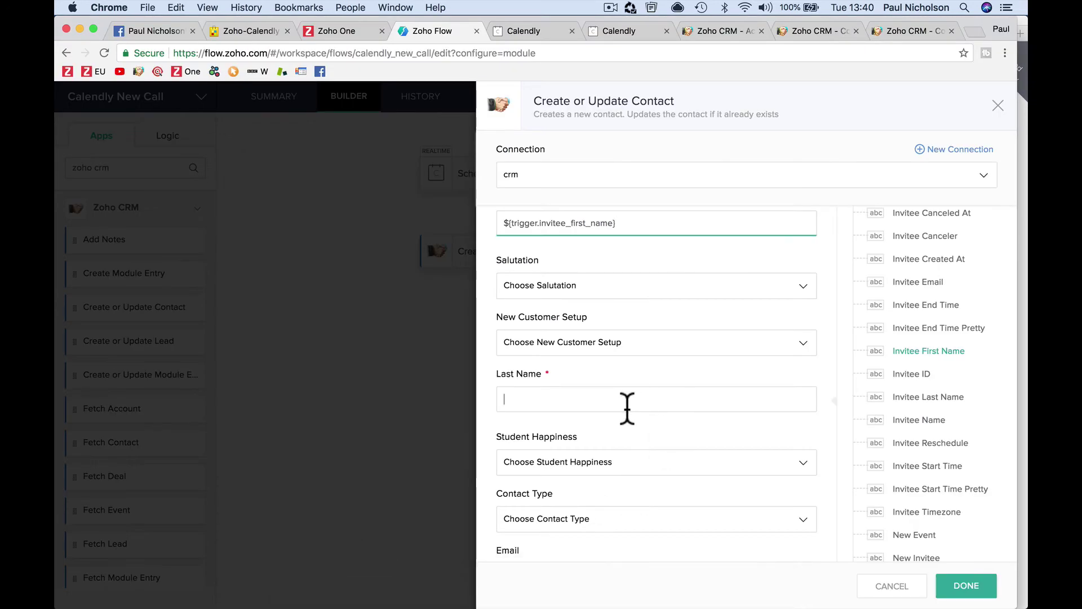
Map Last Name to Invitee Last Name and Email to Invitee Email, then save the step.
{"action": "left_click", "coordinate": [907, 398]}
{"action": "scroll", "coordinate": [776, 483], "scroll_direction": "down", "scroll_amount": 4}
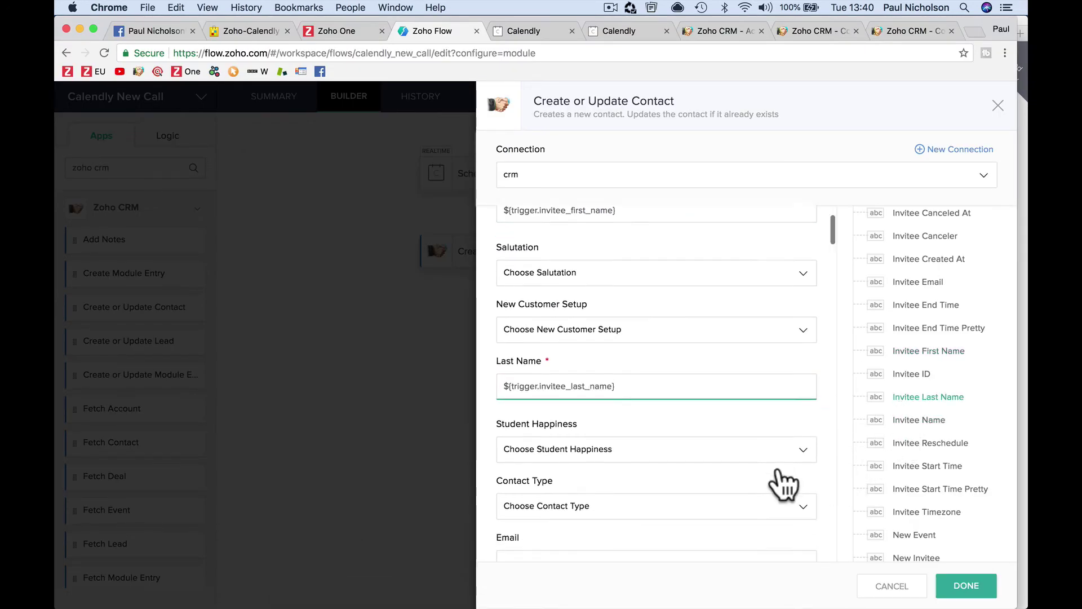
{"action": "left_click", "coordinate": [776, 466]}
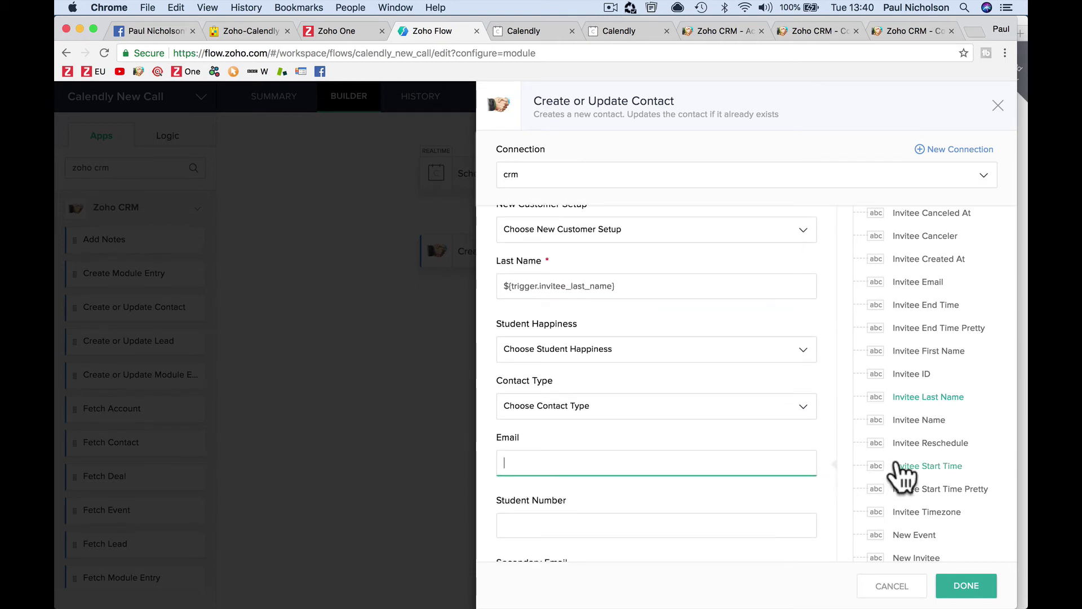
{"action": "left_click", "coordinate": [917, 282]}
{"action": "left_click", "coordinate": [958, 586]}
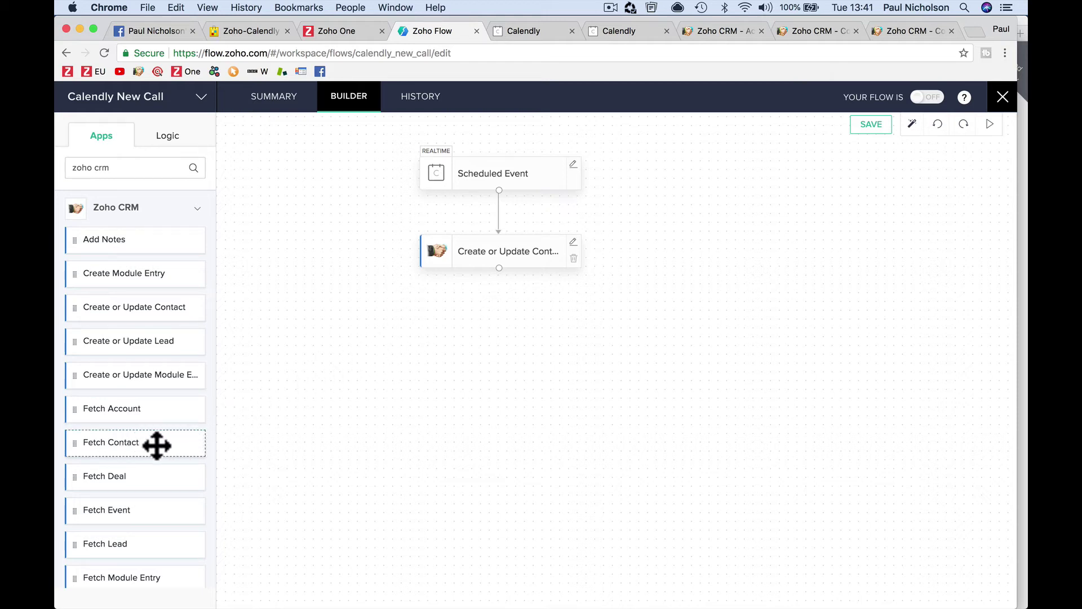
Add a Fetch Contact step using the crm connection, looking up contacts by Invitee Email.
{"action": "left_click_drag", "start_coordinate": [150, 445], "coordinate": [517, 327]}
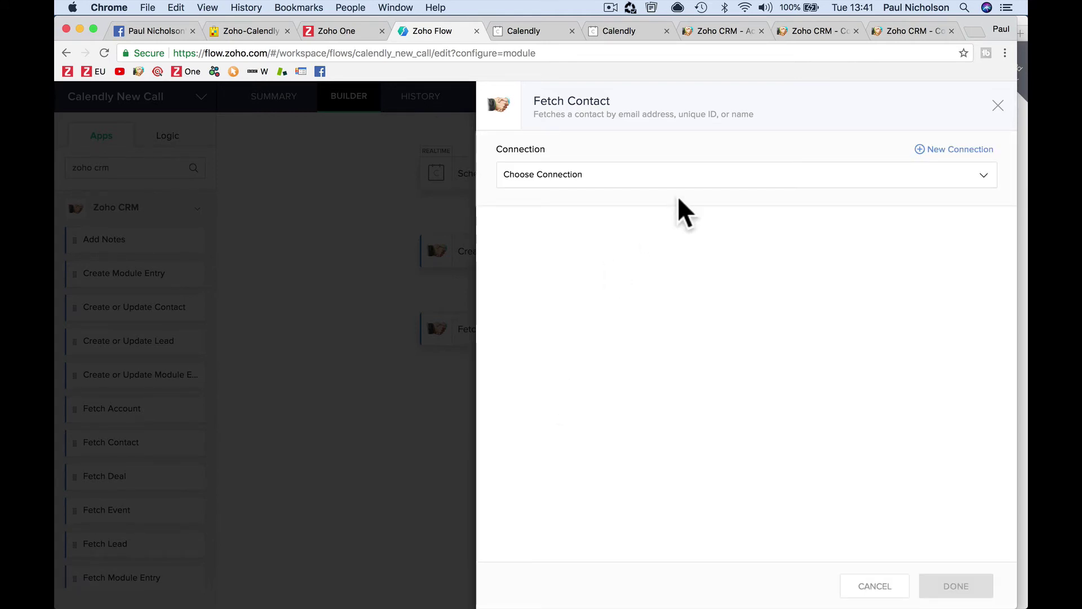
{"action": "left_click", "coordinate": [691, 176]}
{"action": "left_click", "coordinate": [665, 226]}
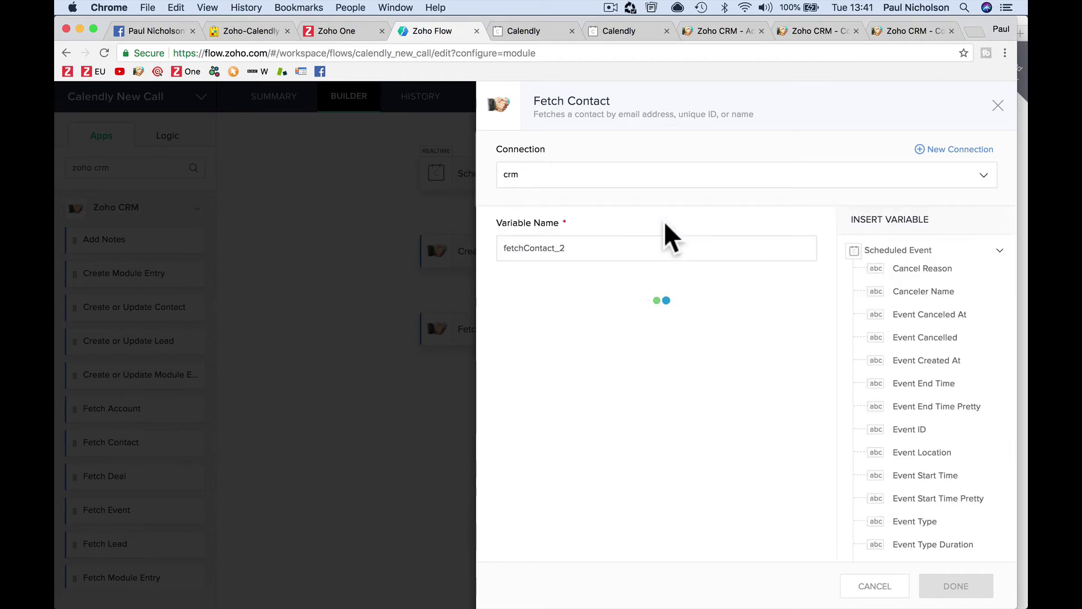
{"action": "left_click", "coordinate": [637, 250]}
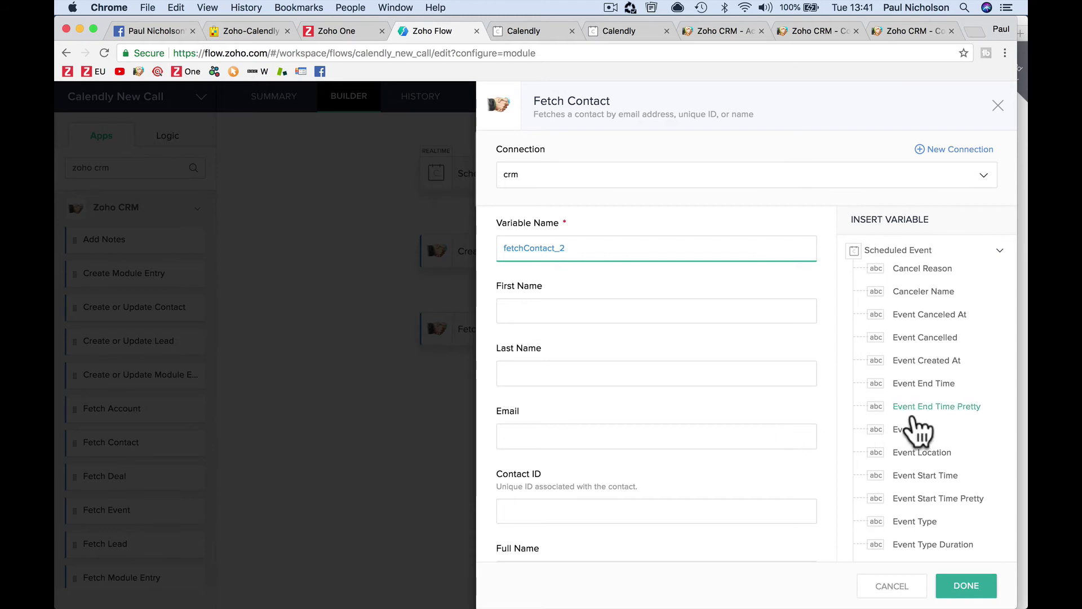
{"action": "scroll", "coordinate": [920, 423], "scroll_direction": "down", "scroll_amount": 5}
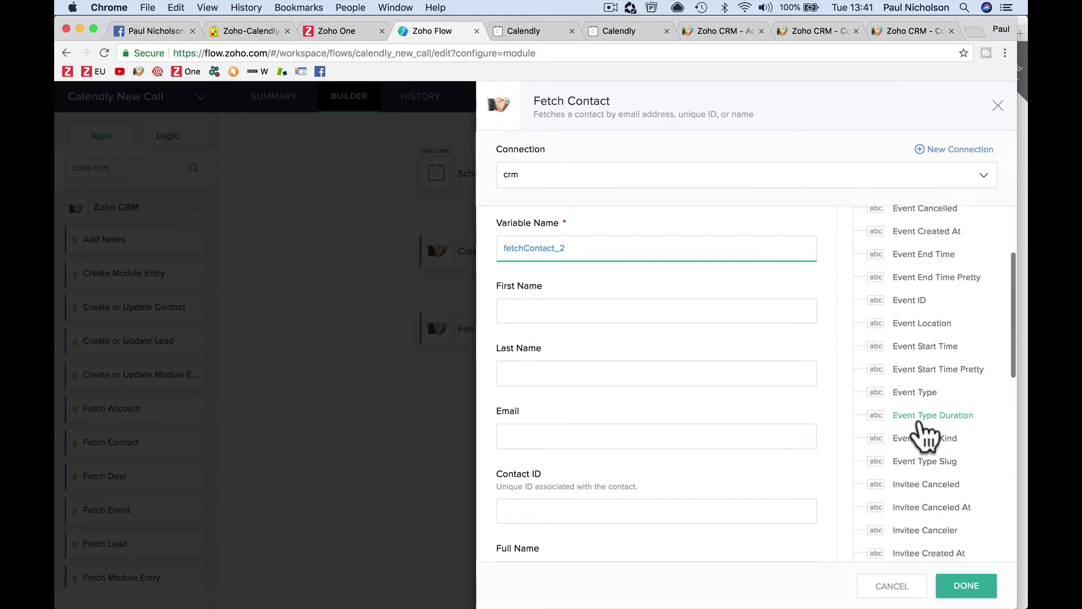
{"action": "scroll", "coordinate": [918, 428], "scroll_direction": "down", "scroll_amount": 6}
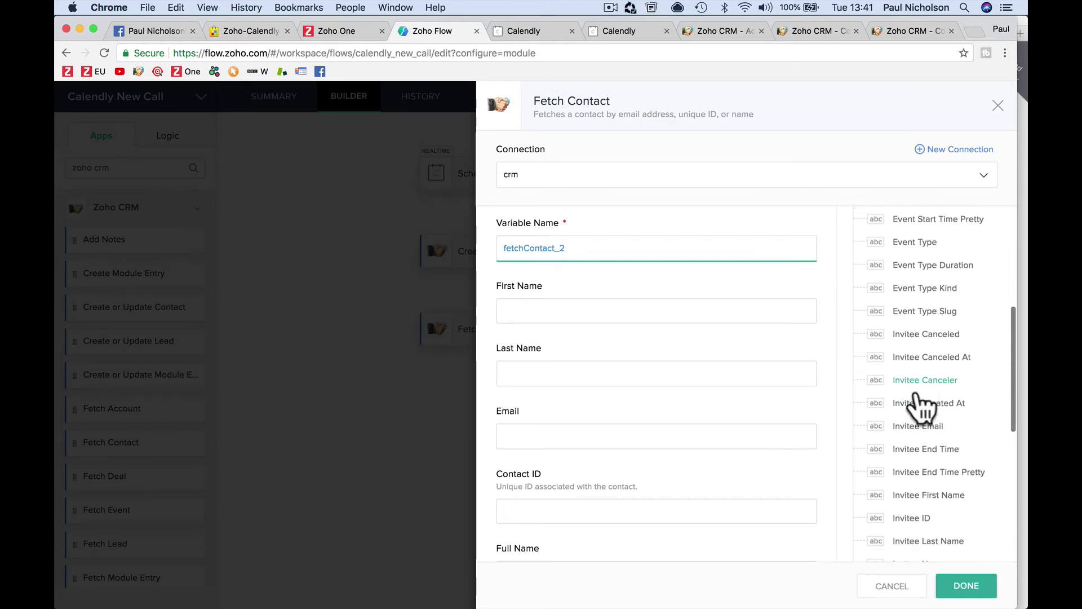
{"action": "scroll", "coordinate": [919, 403], "scroll_direction": "down", "scroll_amount": 4}
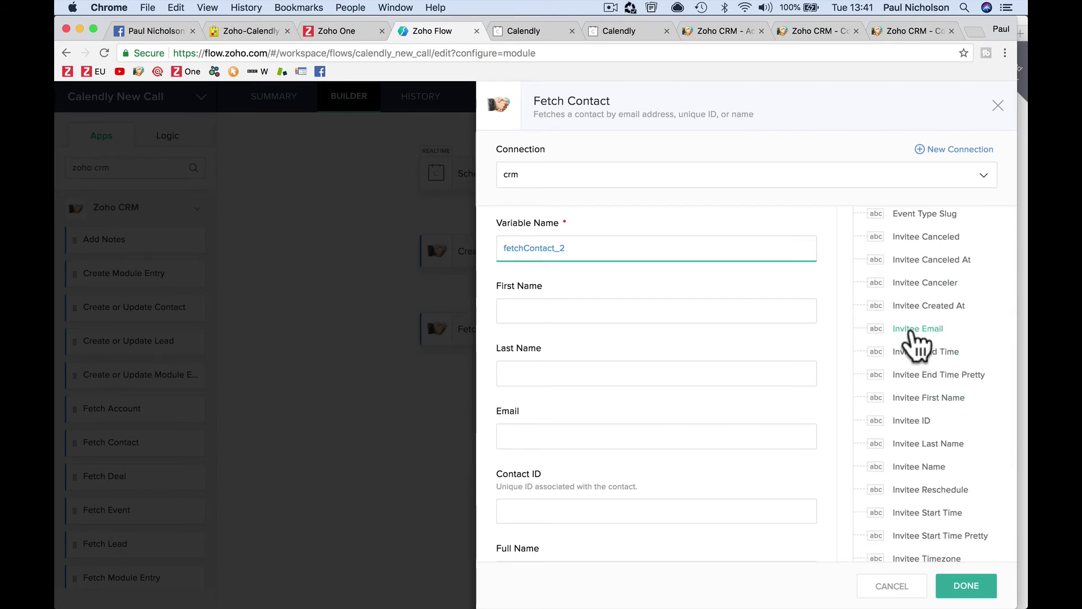
{"action": "left_click", "coordinate": [640, 434]}
{"action": "left_click", "coordinate": [918, 331]}
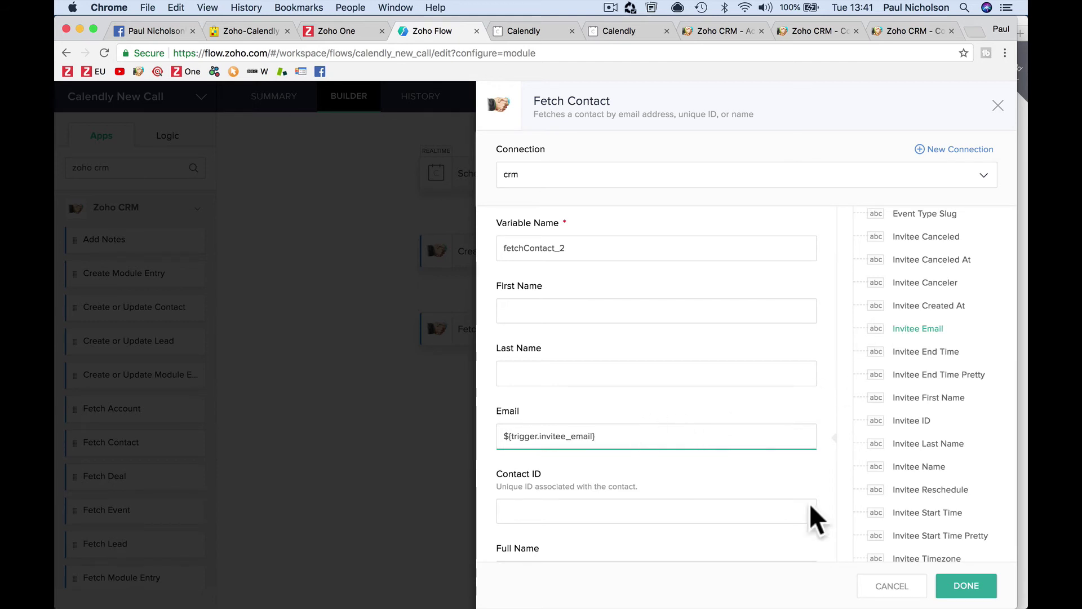
{"action": "left_click", "coordinate": [965, 586]}
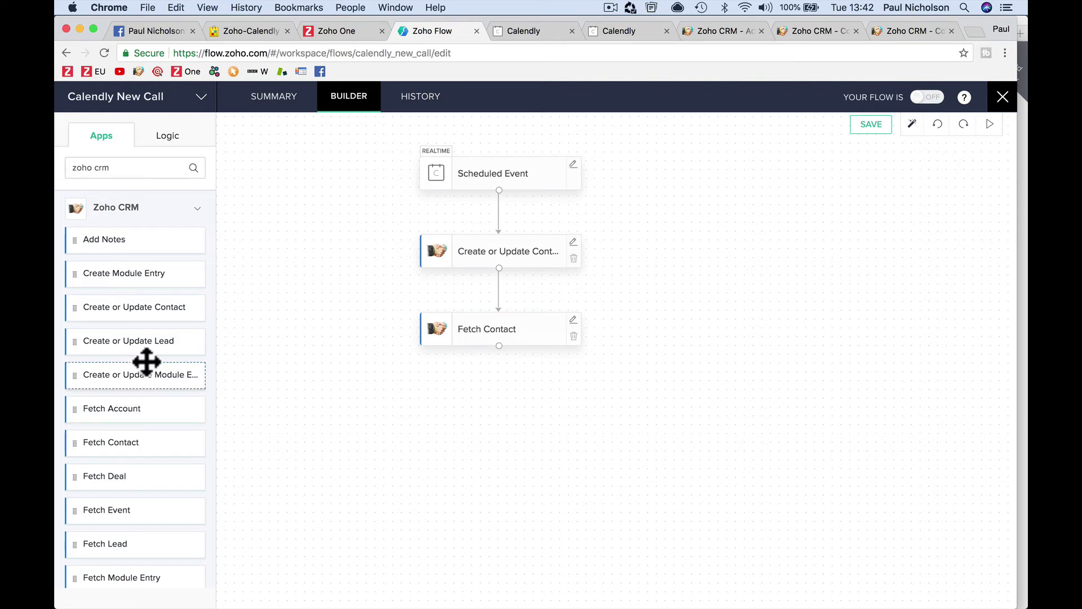
Add a crm Create Module Entry step named createeventcall for Events with the Standard layout.
{"action": "left_click_drag", "start_coordinate": [162, 281], "coordinate": [462, 417]}
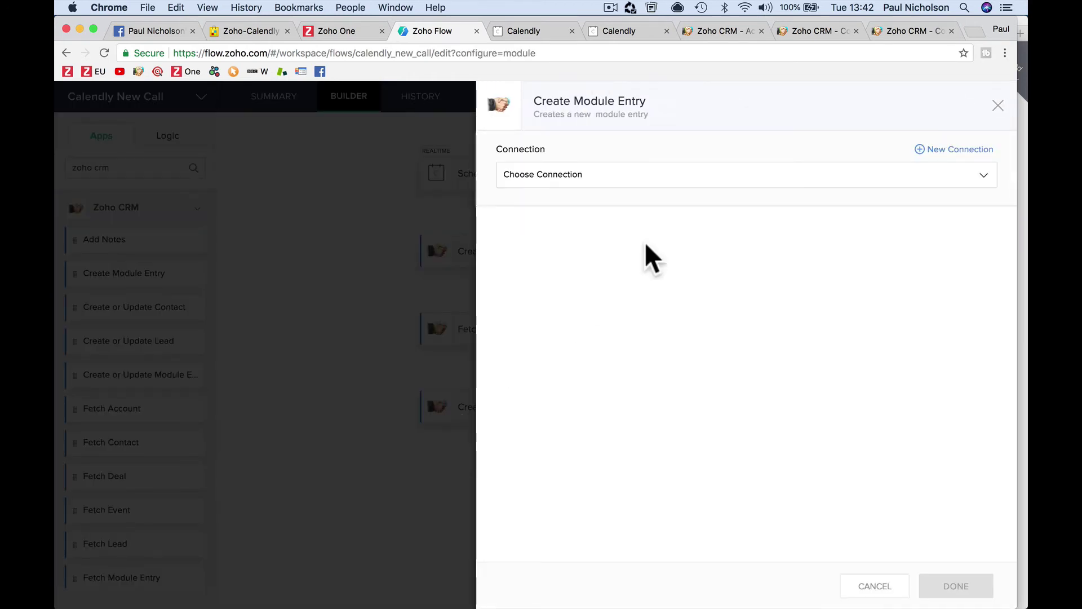
{"action": "left_click", "coordinate": [723, 181]}
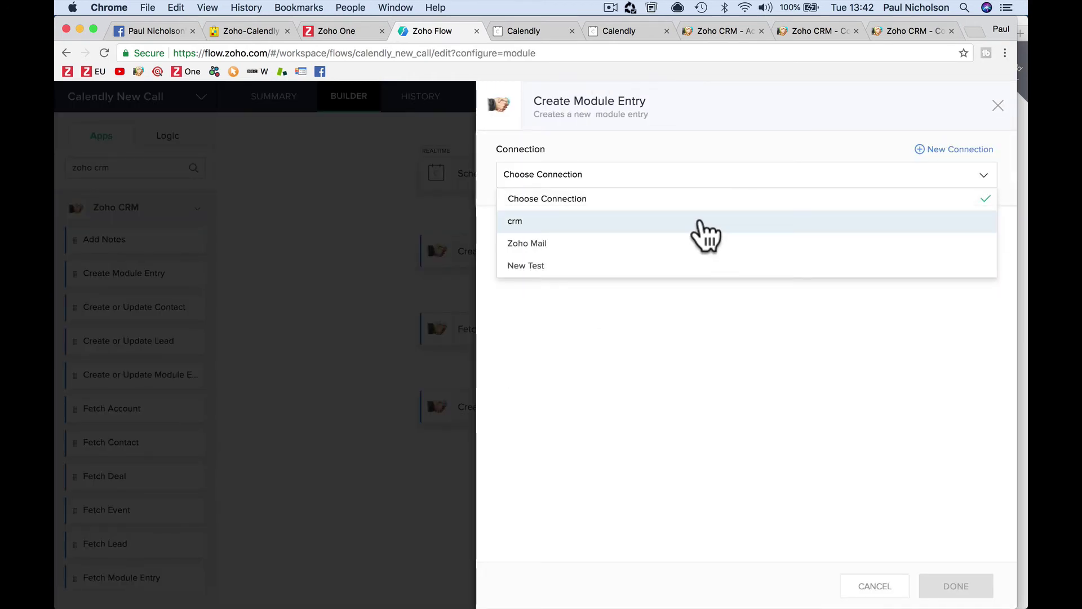
{"action": "left_click", "coordinate": [701, 220]}
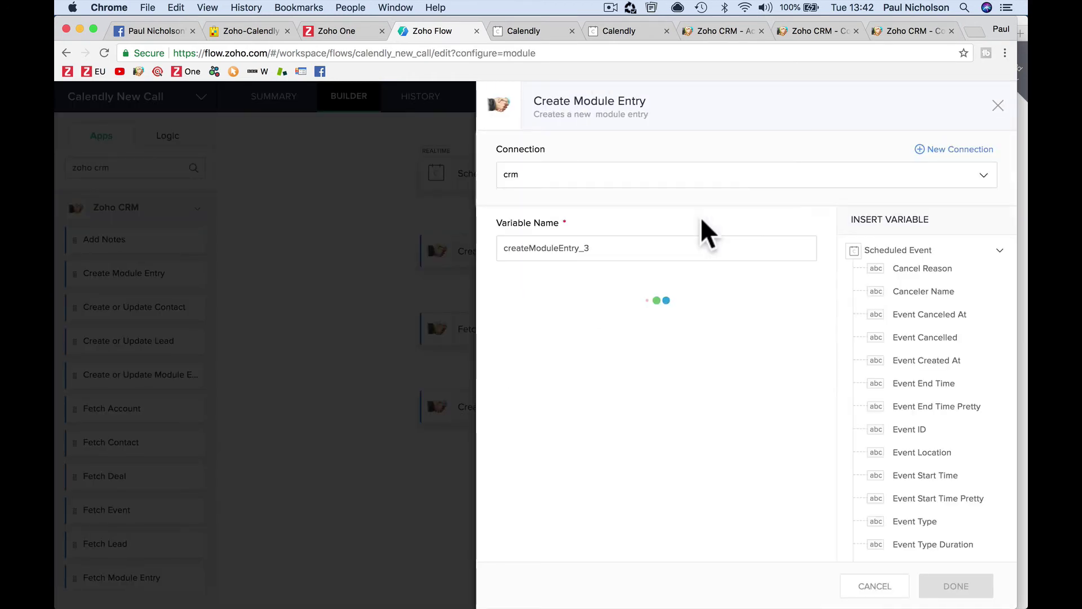
{"action": "left_click", "coordinate": [616, 248]}
{"action": "key", "text": "super+a"}
{"action": "type", "text": "c"}
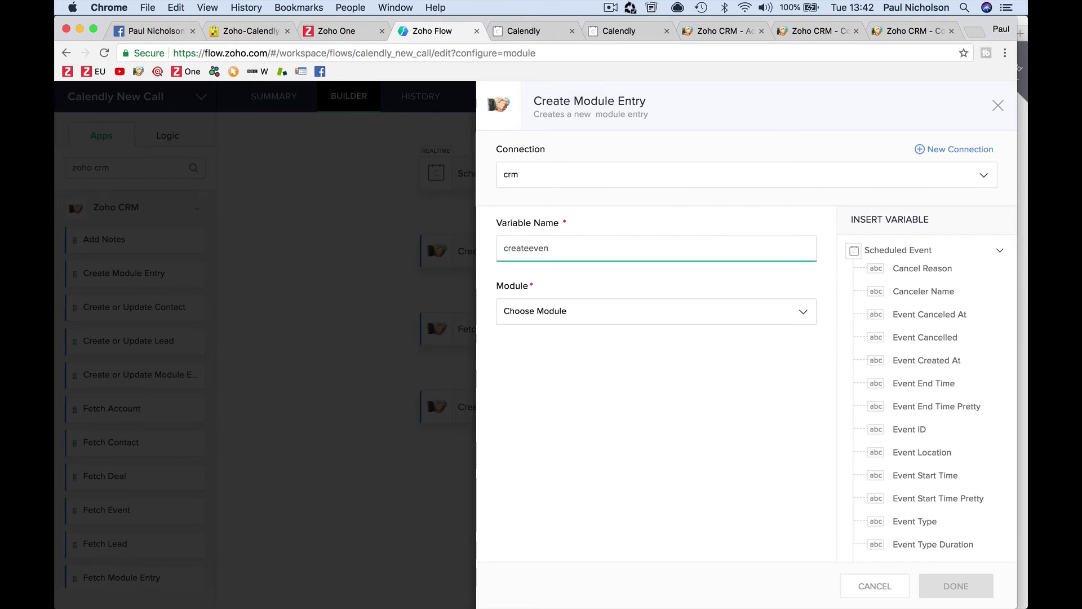
{"action": "type", "text": "reateeventcall"}
{"action": "left_click", "coordinate": [631, 311]}
{"action": "scroll", "coordinate": [645, 431], "scroll_direction": "down", "scroll_amount": 3}
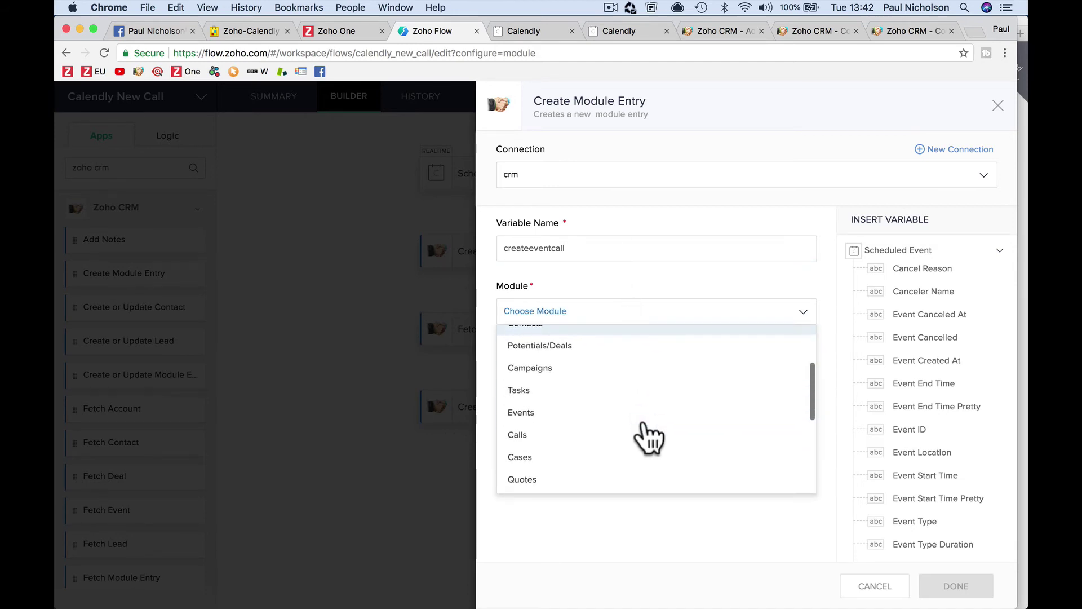
{"action": "left_click", "coordinate": [643, 417]}
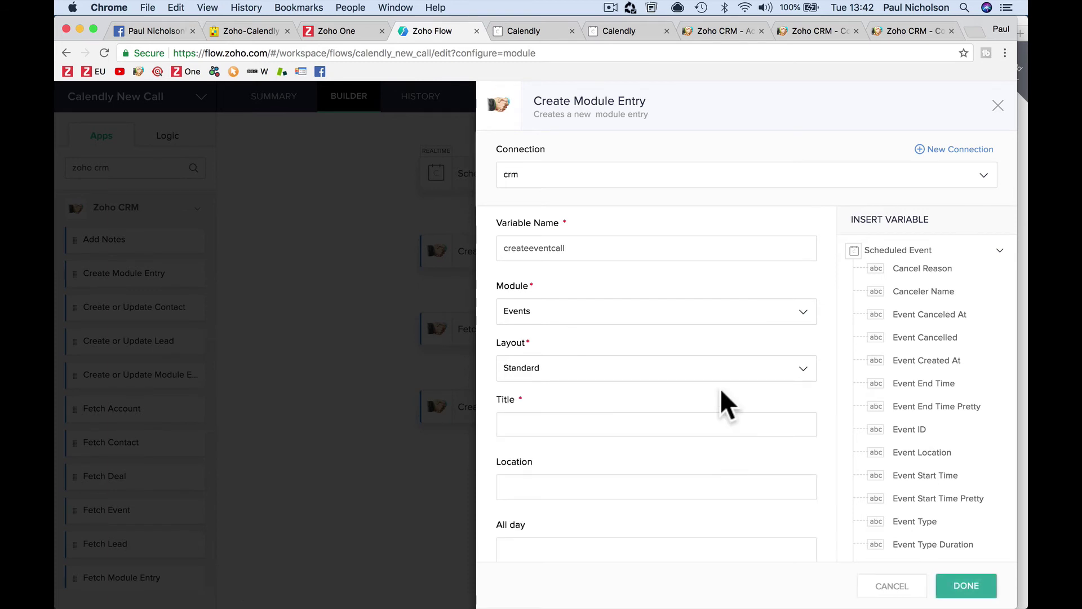
{"action": "scroll", "coordinate": [725, 403], "scroll_direction": "down", "scroll_amount": 3}
{"action": "left_click", "coordinate": [758, 282]}
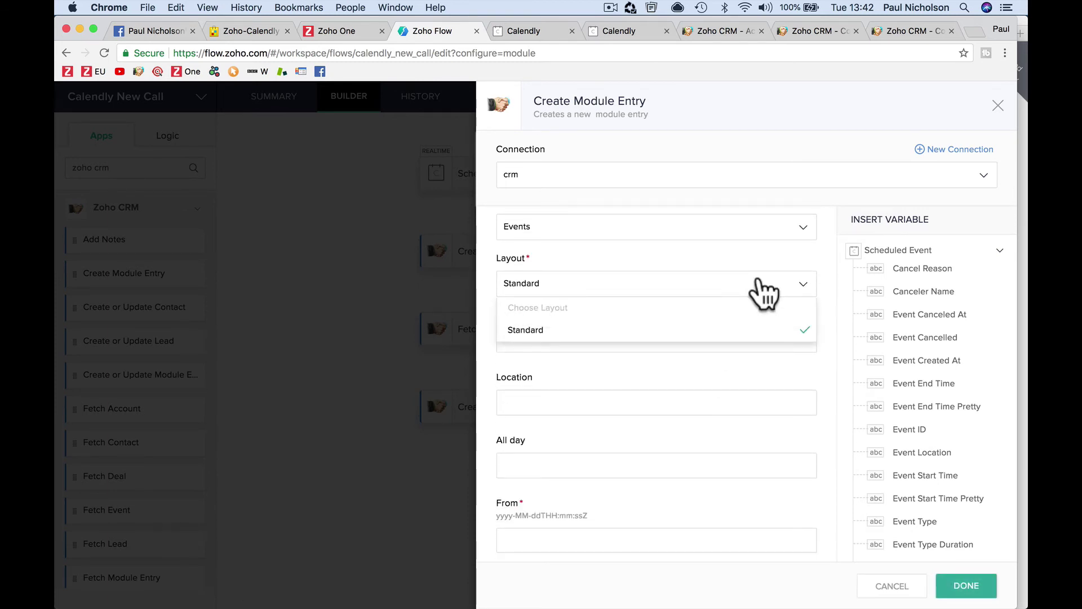
{"action": "left_click", "coordinate": [758, 283]}
Title the event 'Call With' + invitee first and last name + 'at' + invitee start time.
{"action": "left_click", "coordinate": [675, 340]}
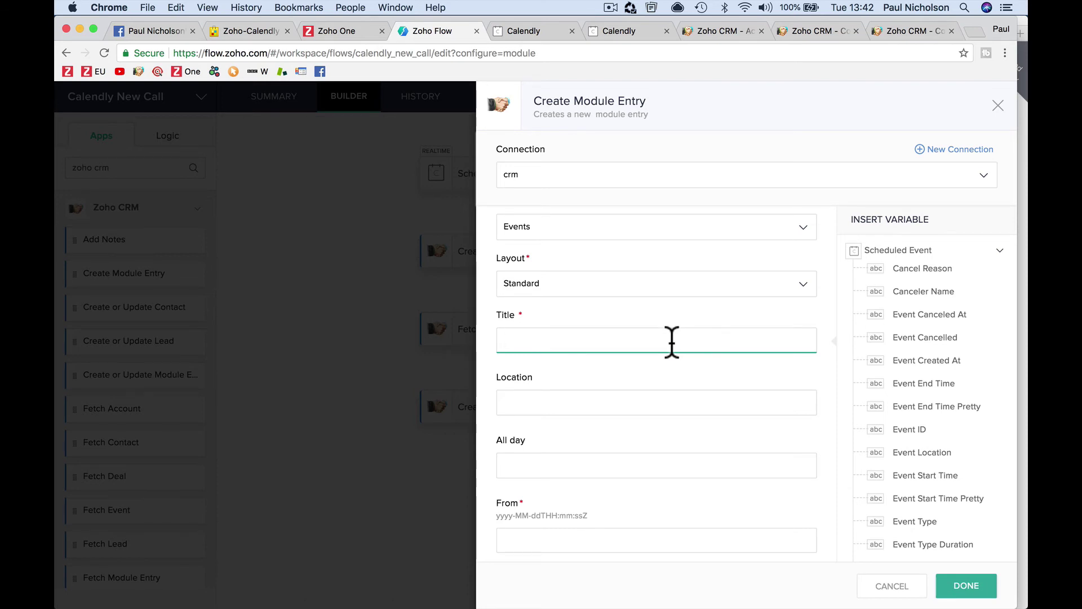
{"action": "type", "text": "Call With"}
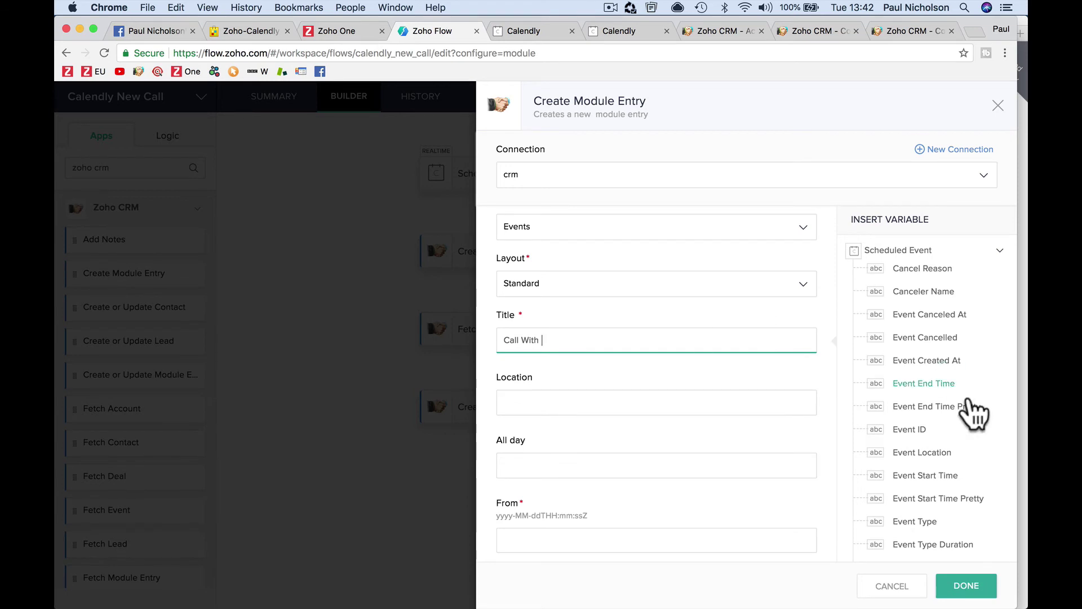
{"action": "scroll", "coordinate": [947, 434], "scroll_direction": "down", "scroll_amount": 5}
{"action": "scroll", "coordinate": [944, 438], "scroll_direction": "down", "scroll_amount": 4}
{"action": "left_click", "coordinate": [929, 414]}
{"action": "left_click", "coordinate": [925, 458]}
{"action": "type", "text": "at"}
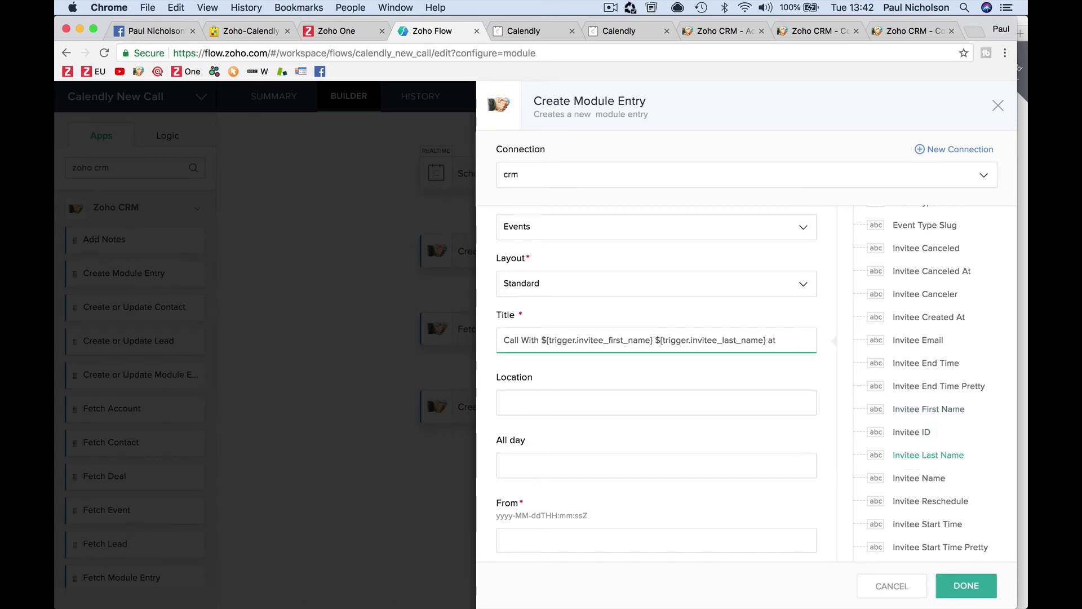
{"action": "scroll", "coordinate": [930, 515], "scroll_direction": "down", "scroll_amount": 4}
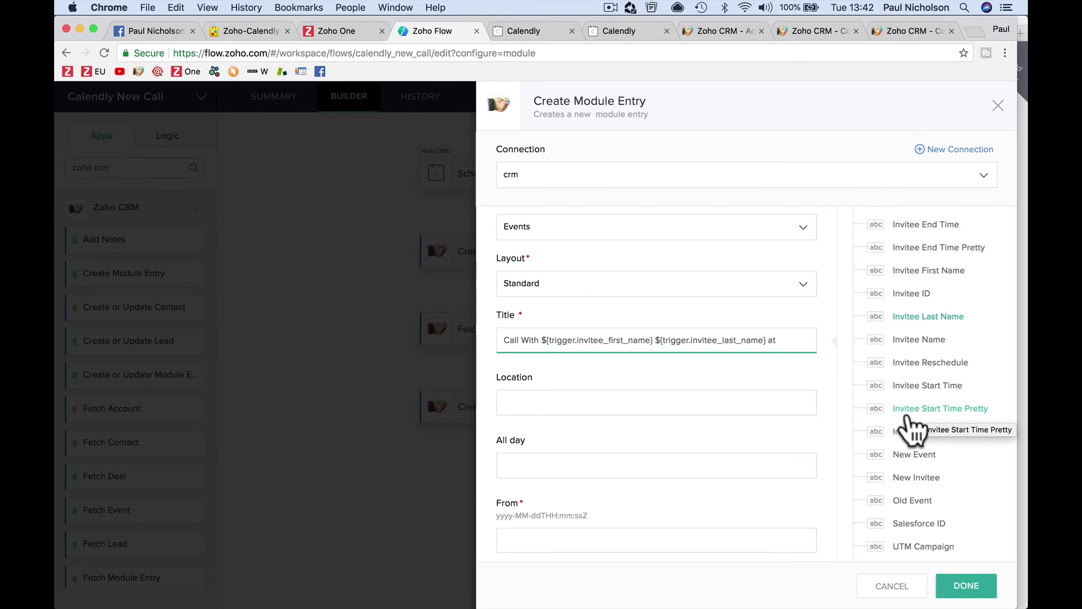
{"action": "left_click", "coordinate": [924, 414]}
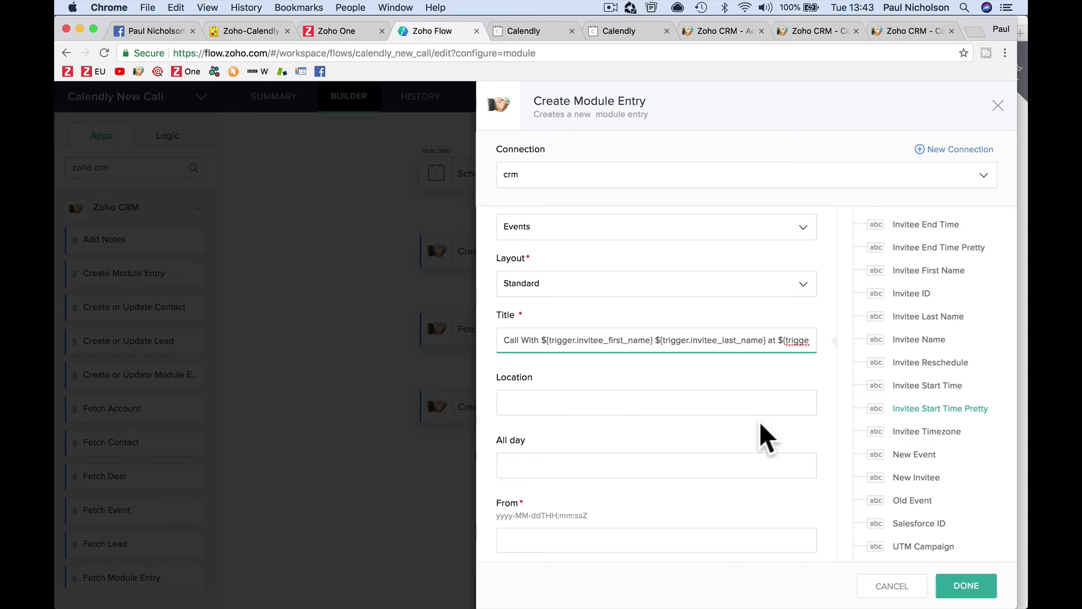
{"action": "left_click", "coordinate": [648, 403]}
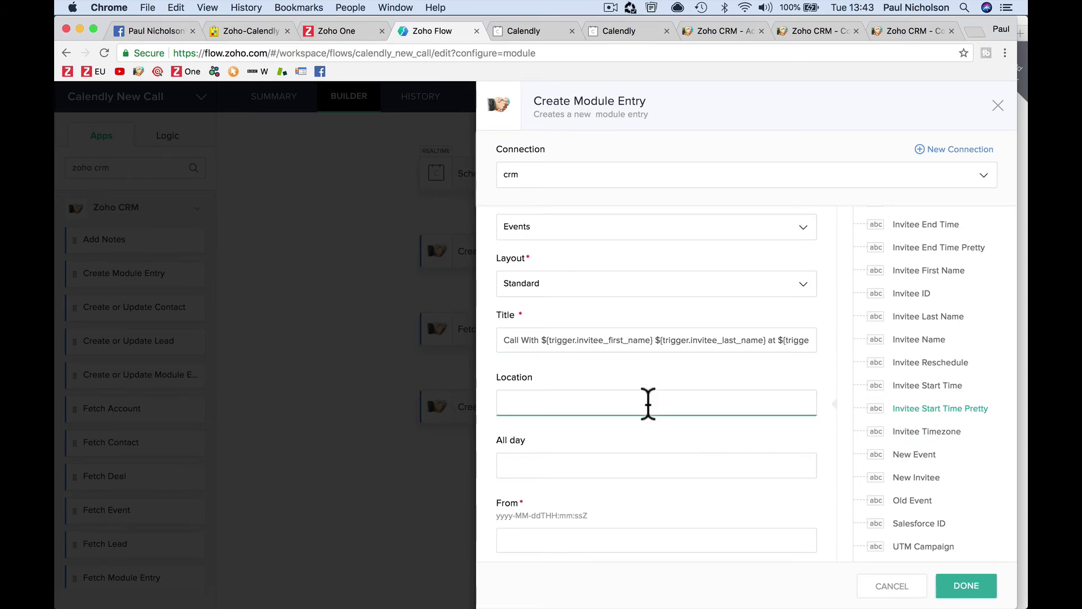
{"action": "scroll", "coordinate": [647, 441], "scroll_direction": "down", "scroll_amount": 5}
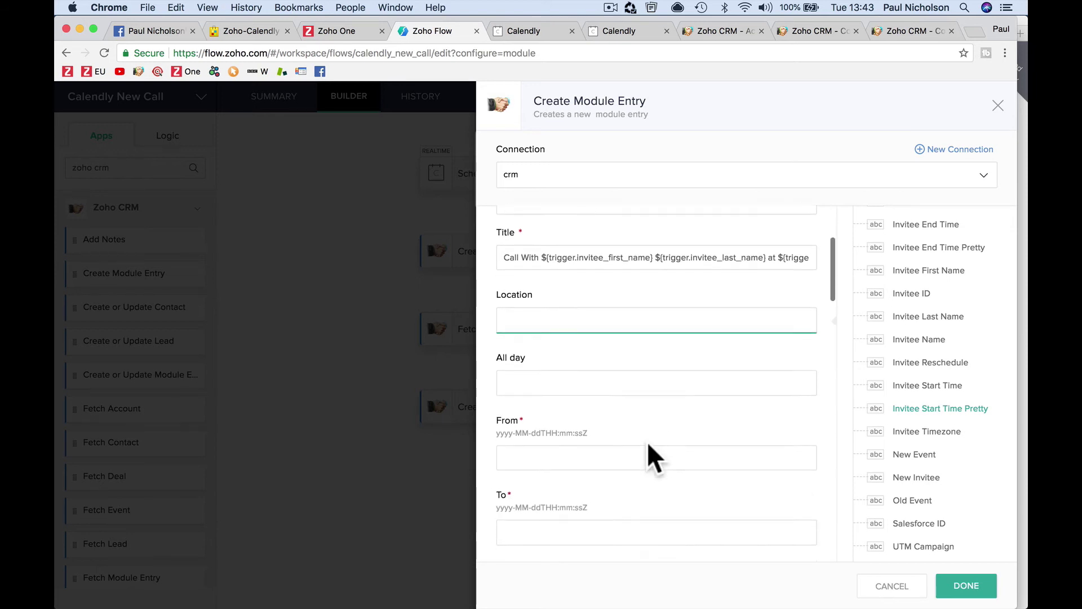
{"action": "scroll", "coordinate": [632, 333], "scroll_direction": "down", "scroll_amount": 1}
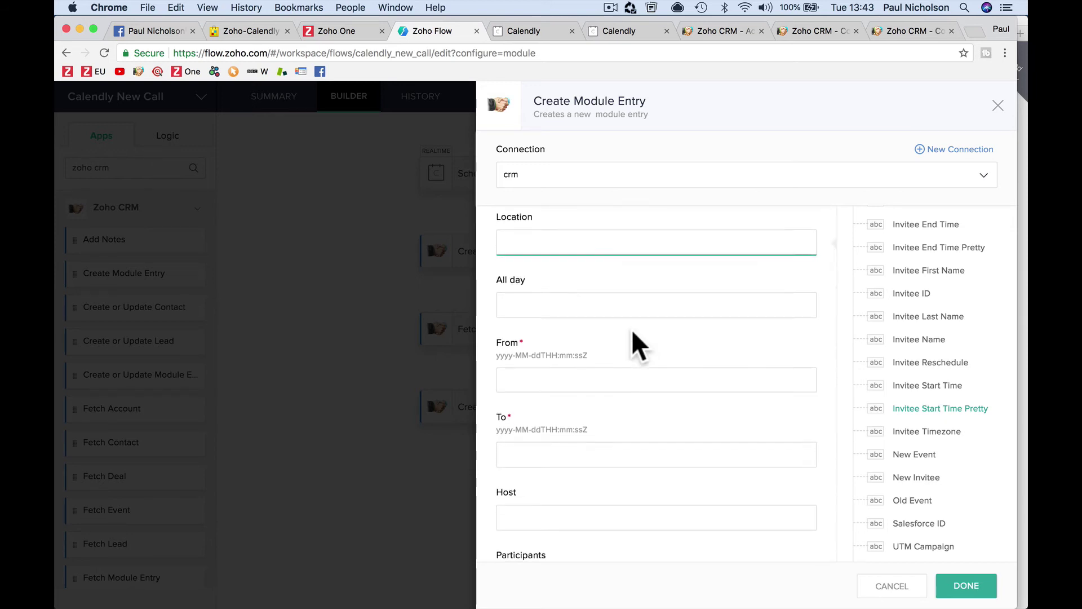
{"action": "scroll", "coordinate": [632, 332], "scroll_direction": "down", "scroll_amount": 1}
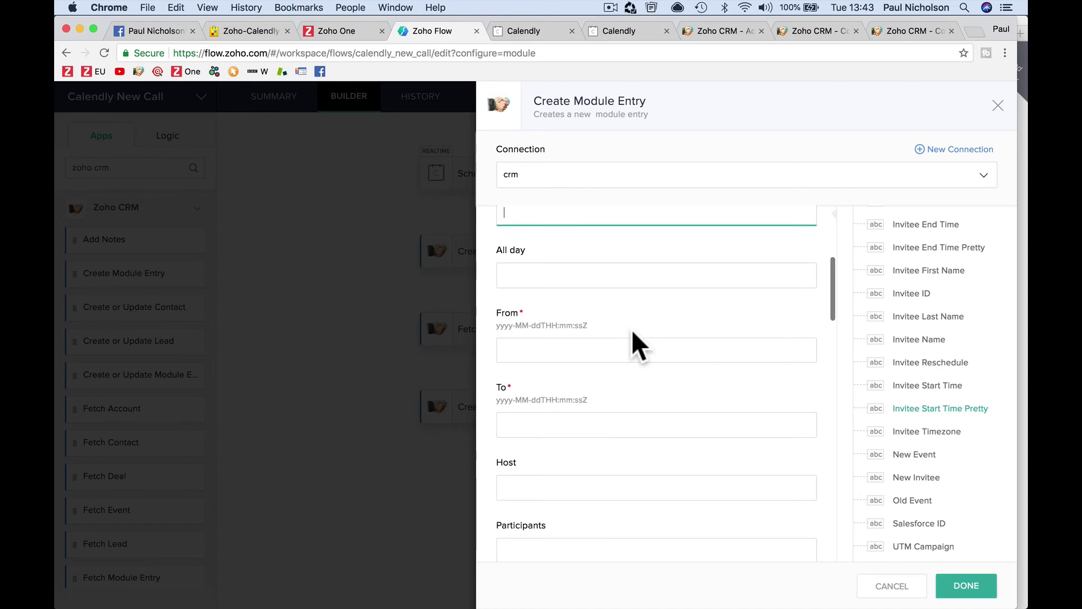
Map the event's From to Invitee Start Time and To to Invitee End Time.
{"action": "left_click", "coordinate": [609, 350]}
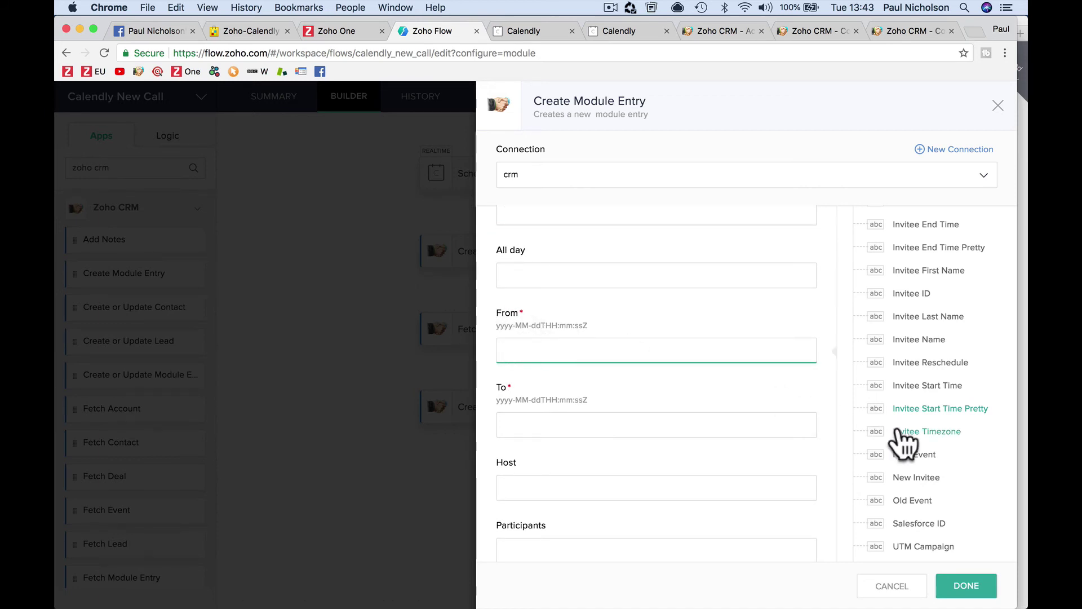
{"action": "left_click", "coordinate": [922, 387]}
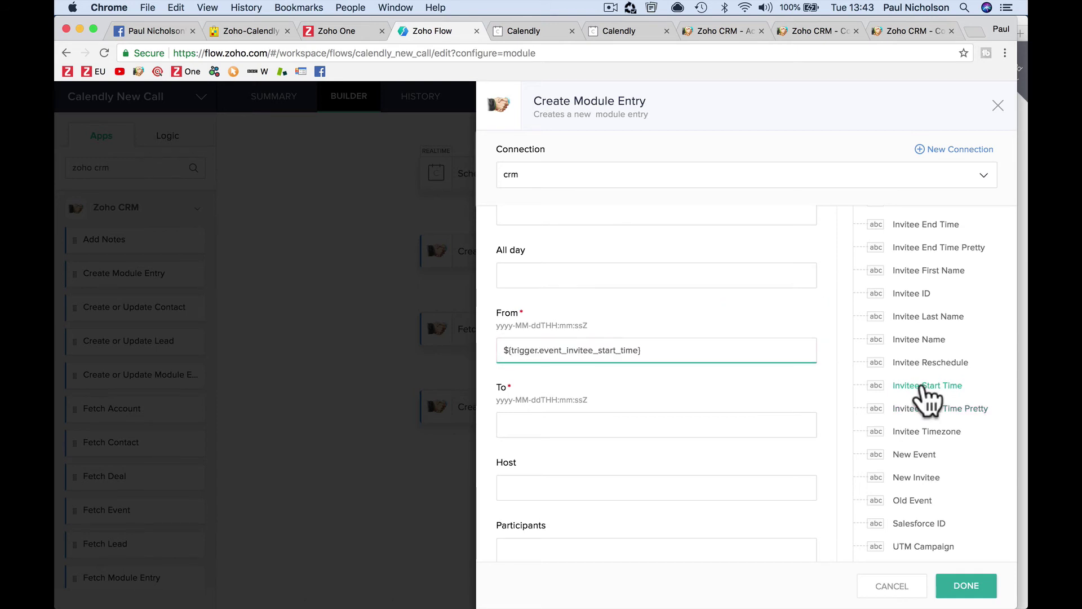
{"action": "left_click", "coordinate": [662, 425]}
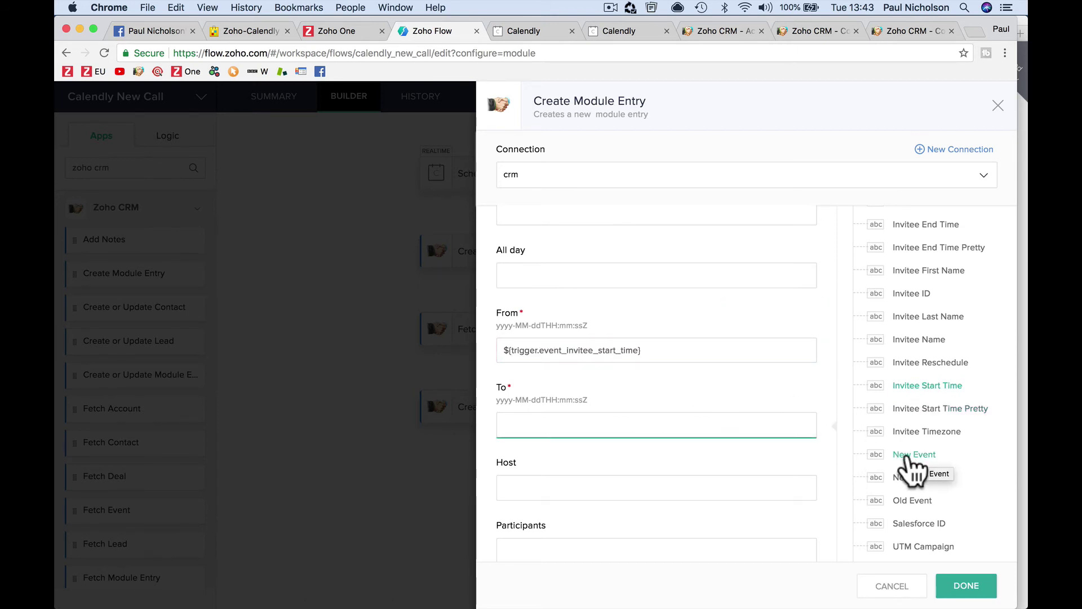
{"action": "scroll", "coordinate": [924, 470], "scroll_direction": "down", "scroll_amount": 3}
{"action": "scroll", "coordinate": [930, 471], "scroll_direction": "up", "scroll_amount": 4}
{"action": "scroll", "coordinate": [935, 467], "scroll_direction": "up", "scroll_amount": 1}
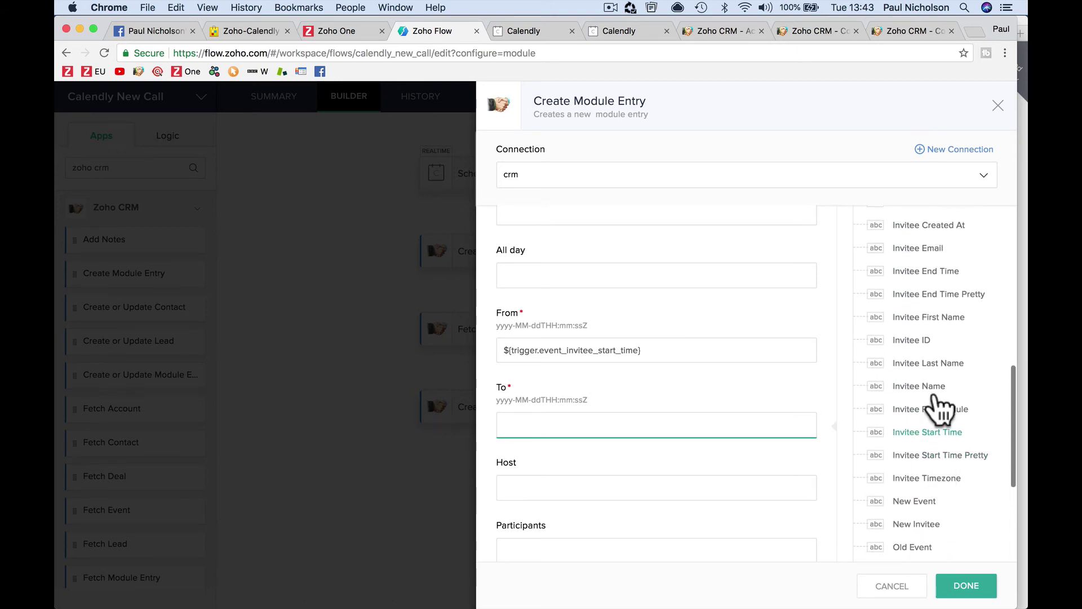
{"action": "left_click", "coordinate": [923, 273]}
{"action": "scroll", "coordinate": [711, 423], "scroll_direction": "down", "scroll_amount": 1}
{"action": "scroll", "coordinate": [709, 422], "scroll_direction": "down", "scroll_amount": 1}
Set Contact Id to the Fetch Contact step's Contact ID.
{"action": "left_click", "coordinate": [641, 365]}
{"action": "scroll", "coordinate": [642, 368], "scroll_direction": "down", "scroll_amount": 1}
{"action": "scroll", "coordinate": [642, 369], "scroll_direction": "down", "scroll_amount": 1}
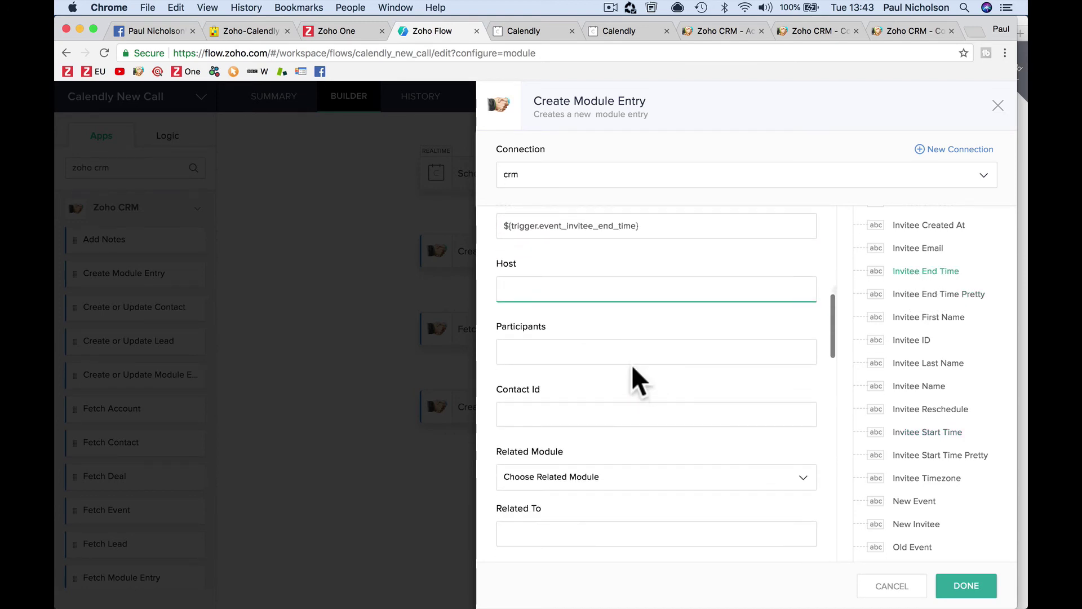
{"action": "left_click", "coordinate": [528, 412]}
{"action": "scroll", "coordinate": [898, 486], "scroll_direction": "down", "scroll_amount": 5}
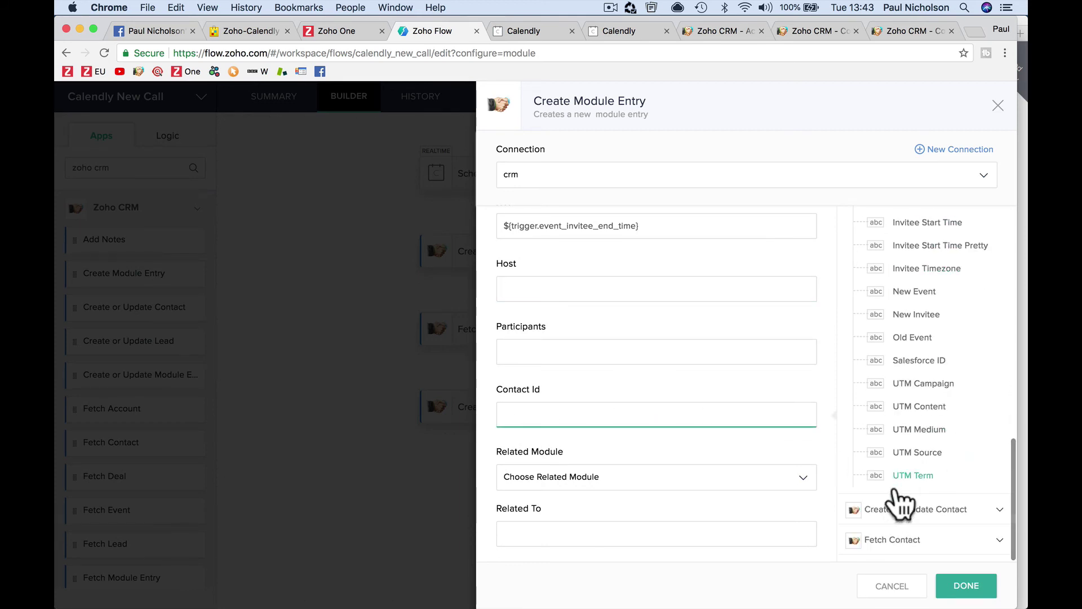
{"action": "left_click", "coordinate": [909, 539]}
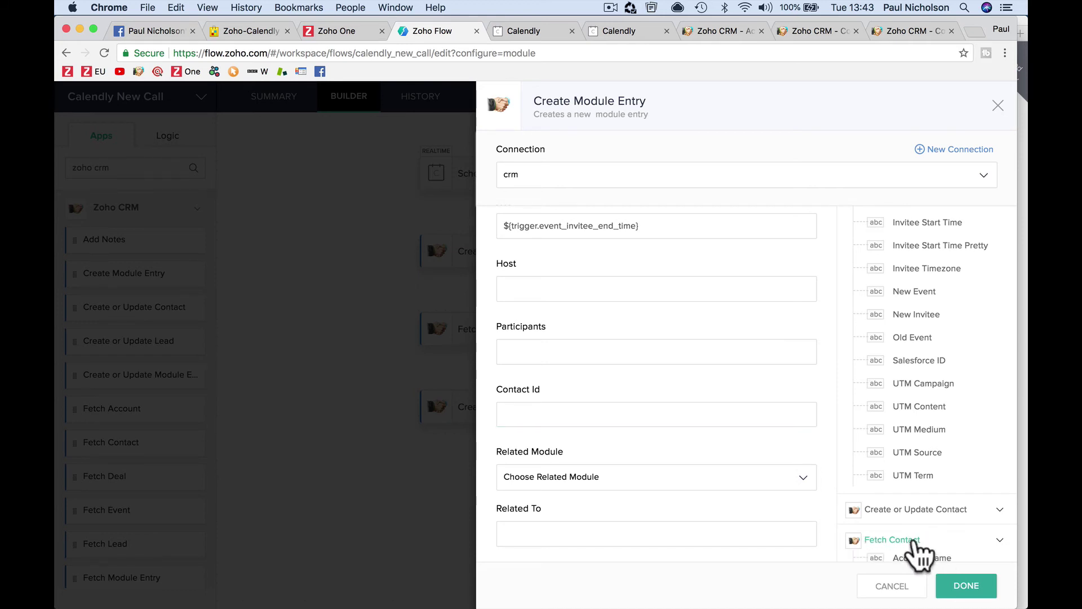
{"action": "scroll", "coordinate": [915, 543], "scroll_direction": "down", "scroll_amount": 5}
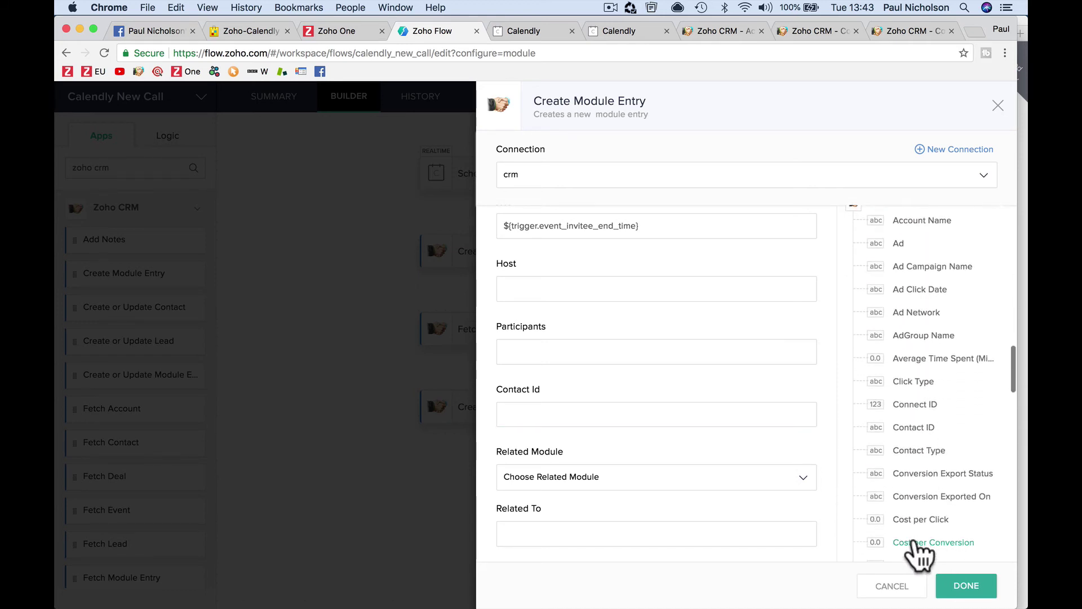
{"action": "left_click_drag", "start_coordinate": [909, 423], "coordinate": [836, 428]}
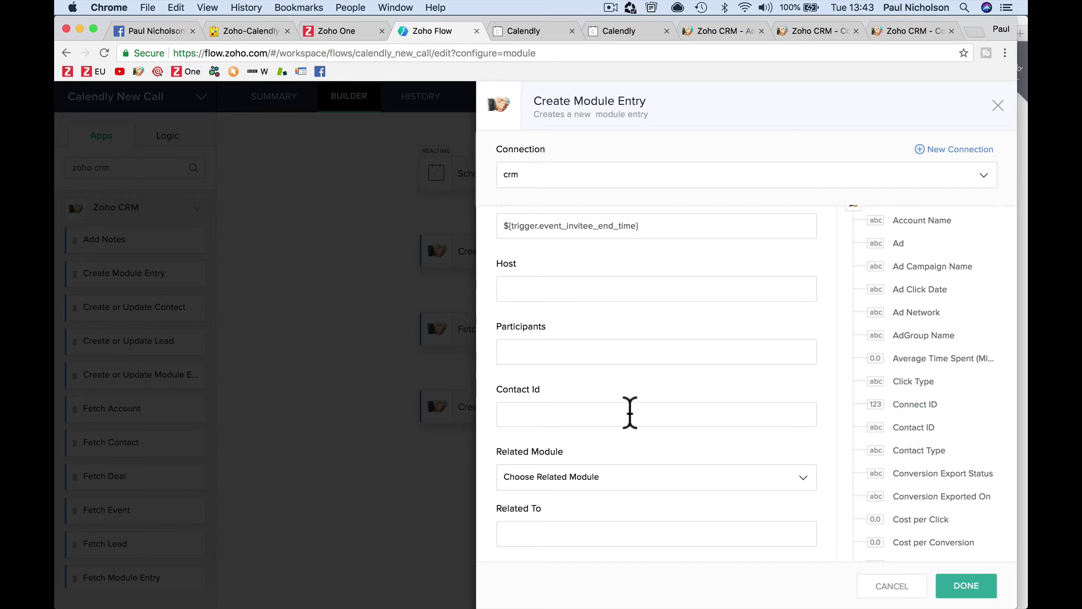
{"action": "left_click", "coordinate": [725, 426]}
{"action": "left_click", "coordinate": [914, 429]}
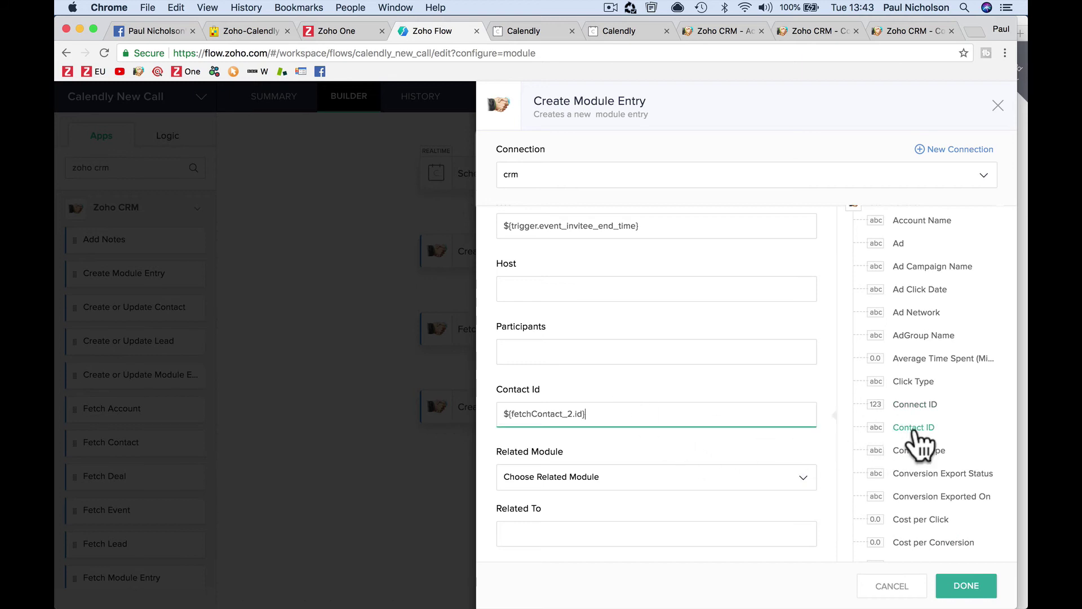
{"action": "scroll", "coordinate": [750, 499], "scroll_direction": "down", "scroll_amount": 5}
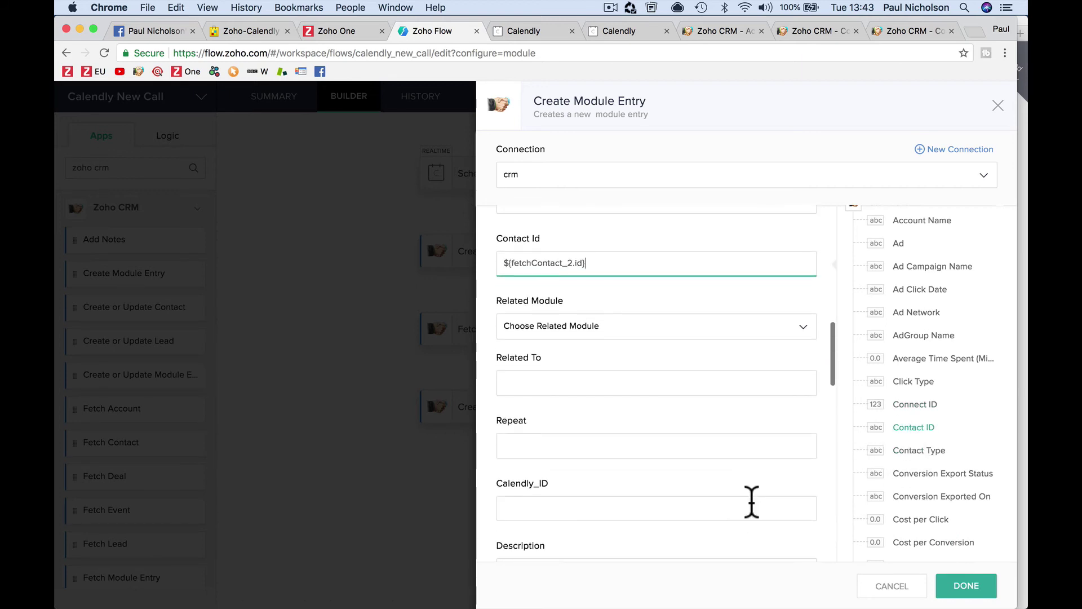
{"action": "scroll", "coordinate": [752, 502], "scroll_direction": "down", "scroll_amount": 5}
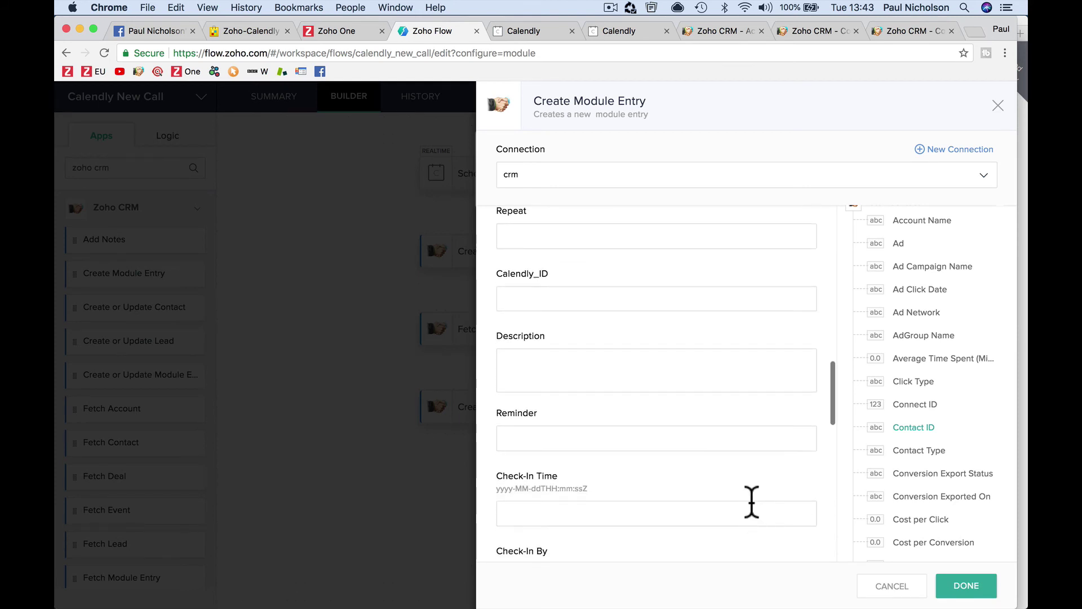
Enter 'Free call 1st setup.' as the description and review the mapped Title, From, To, Contact Id.
{"action": "left_click", "coordinate": [617, 318]}
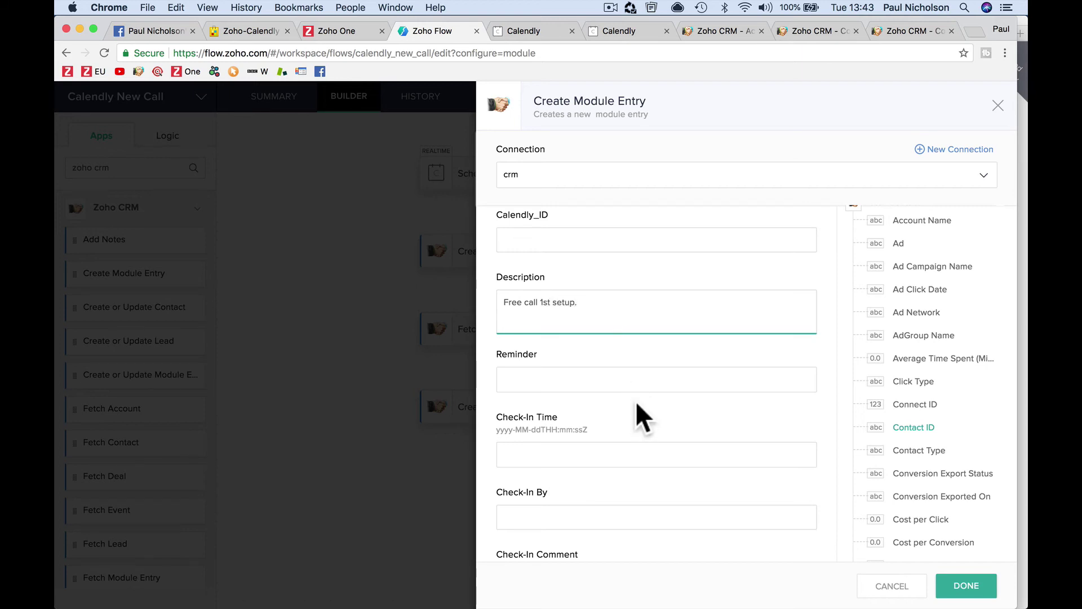
{"action": "scroll", "coordinate": [636, 406], "scroll_direction": "down", "scroll_amount": 4}
{"action": "scroll", "coordinate": [635, 401], "scroll_direction": "down", "scroll_amount": 2}
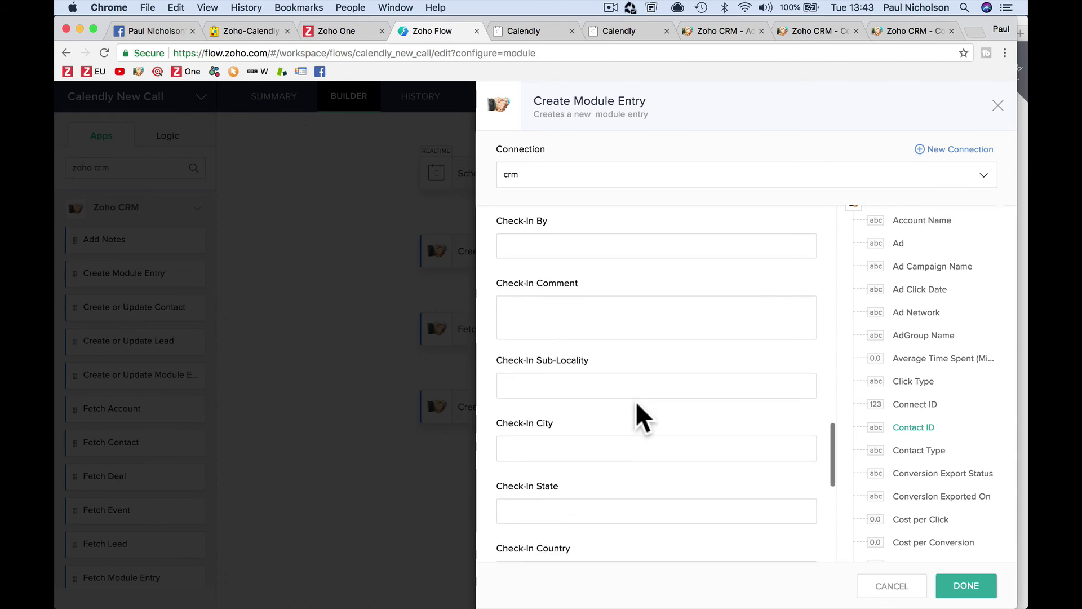
{"action": "scroll", "coordinate": [635, 406], "scroll_direction": "up", "scroll_amount": 4}
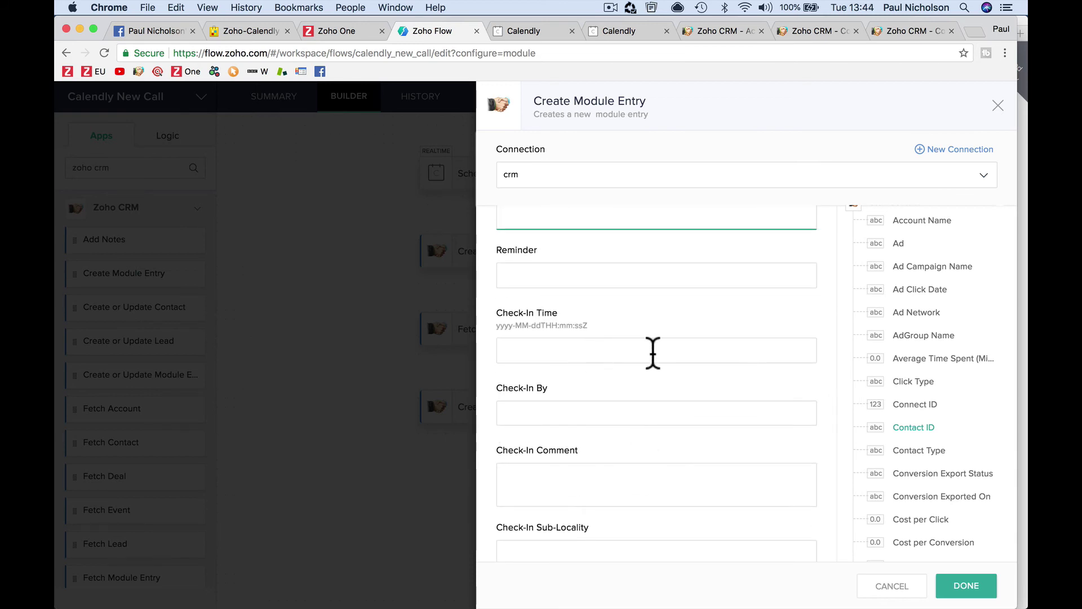
{"action": "scroll", "coordinate": [637, 347], "scroll_direction": "down", "scroll_amount": 8}
{"action": "scroll", "coordinate": [752, 394], "scroll_direction": "up", "scroll_amount": 10}
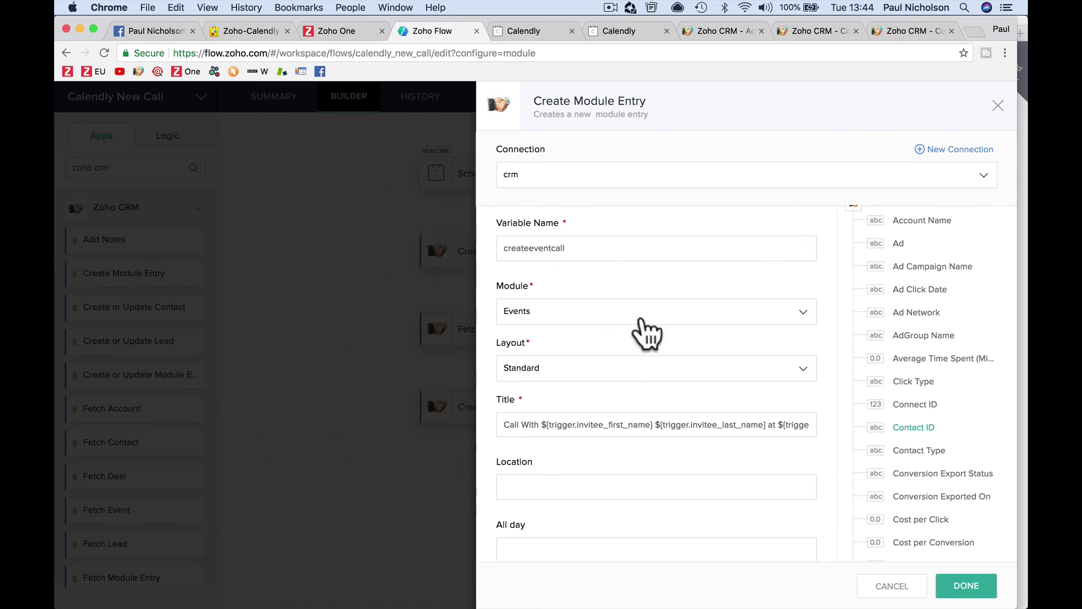
{"action": "scroll", "coordinate": [645, 332], "scroll_direction": "down", "scroll_amount": 3}
{"action": "scroll", "coordinate": [637, 305], "scroll_direction": "down", "scroll_amount": 2}
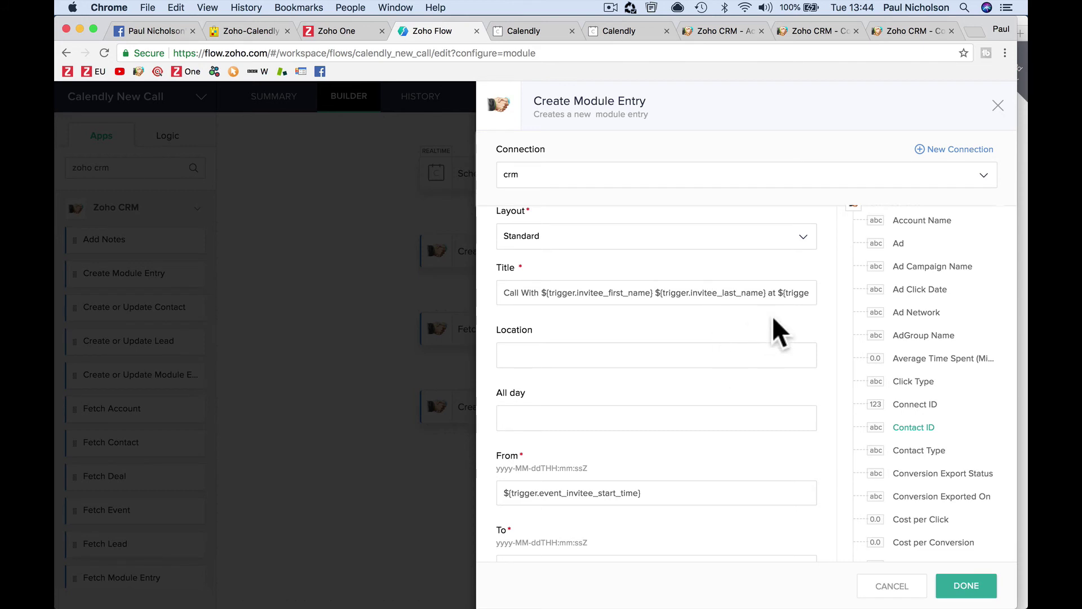
{"action": "scroll", "coordinate": [777, 326], "scroll_direction": "down", "scroll_amount": 5}
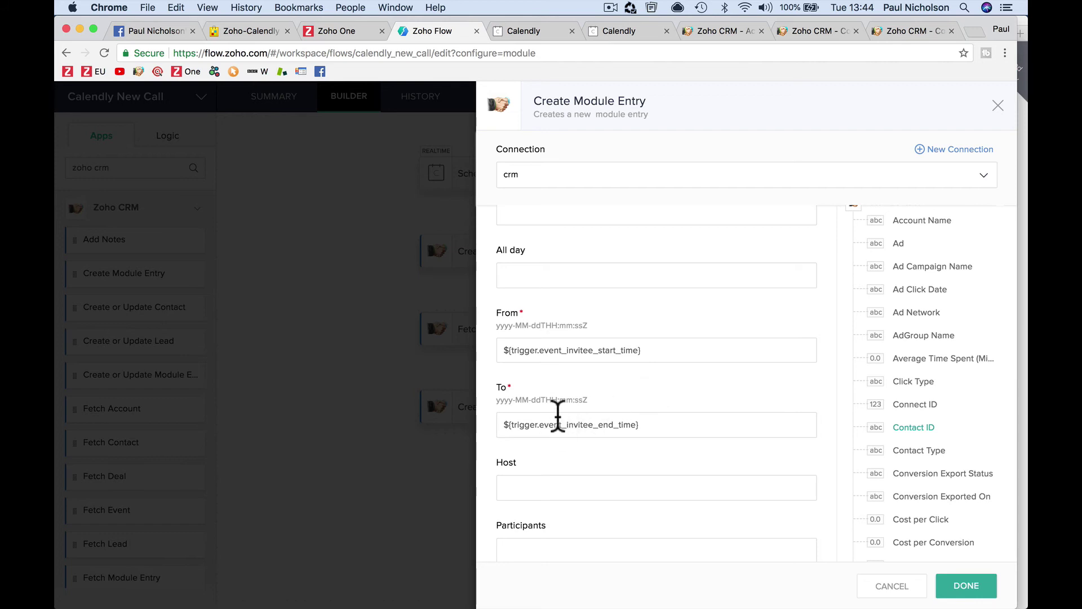
{"action": "scroll", "coordinate": [664, 441], "scroll_direction": "down", "scroll_amount": 4}
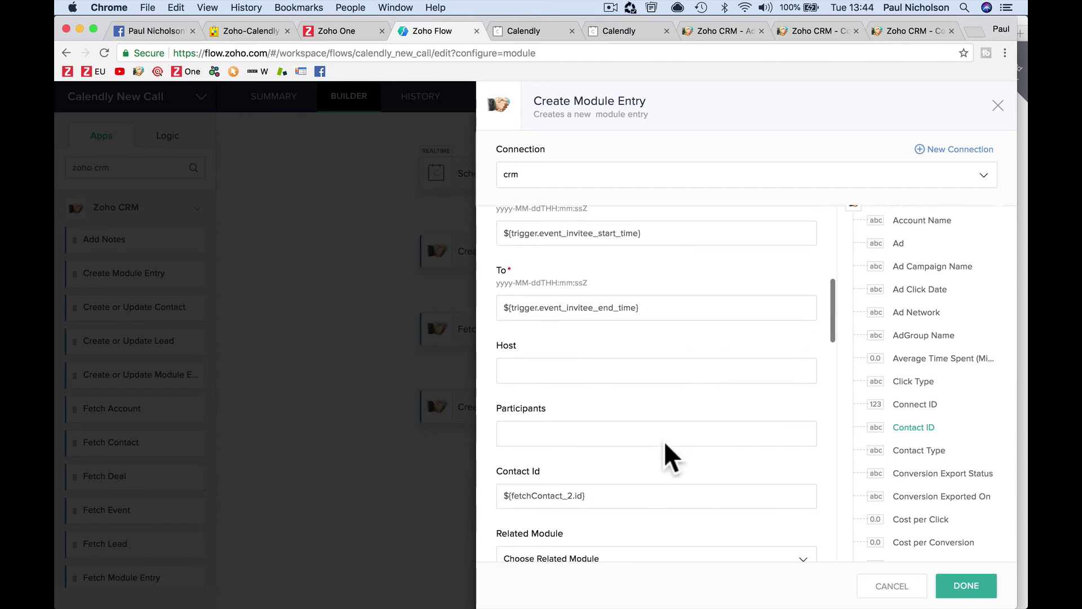
Finish the event step, save the flow, and switch off the old calendly flow.
{"action": "left_click", "coordinate": [958, 584]}
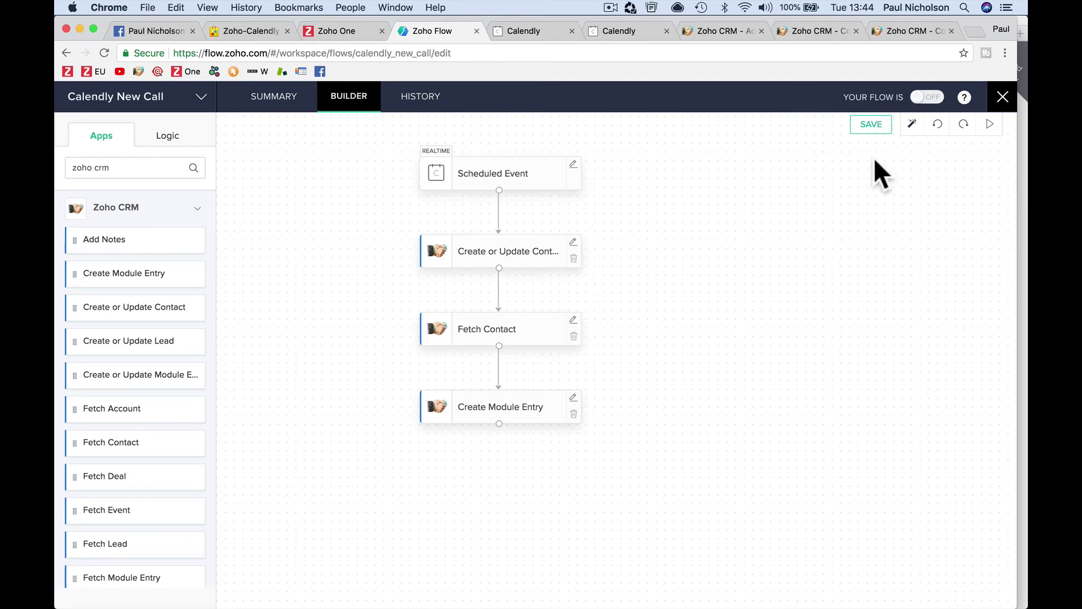
{"action": "left_click", "coordinate": [869, 125]}
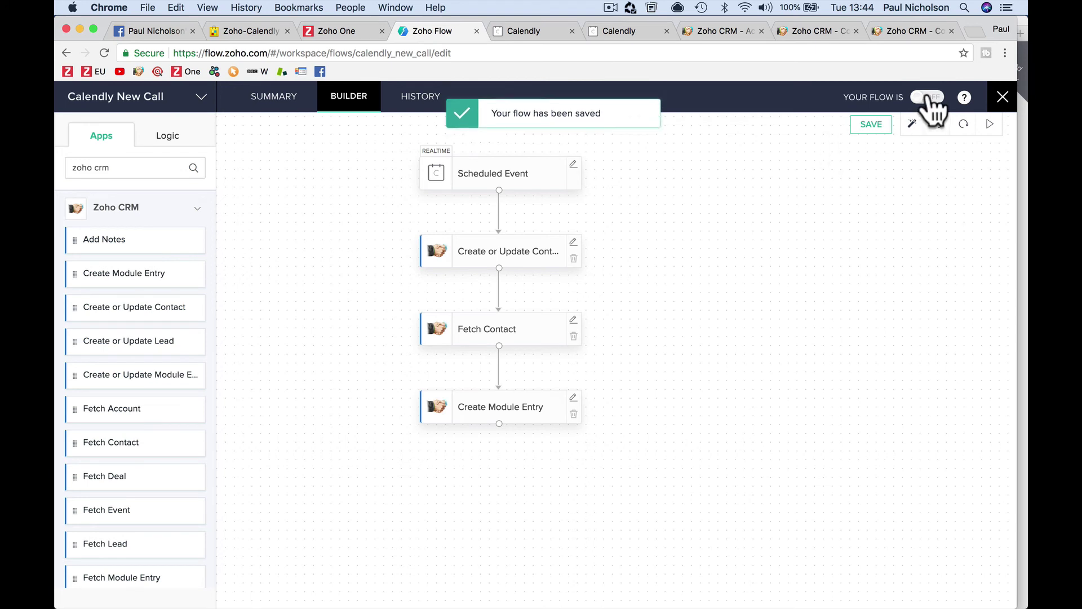
{"action": "left_click", "coordinate": [195, 105]}
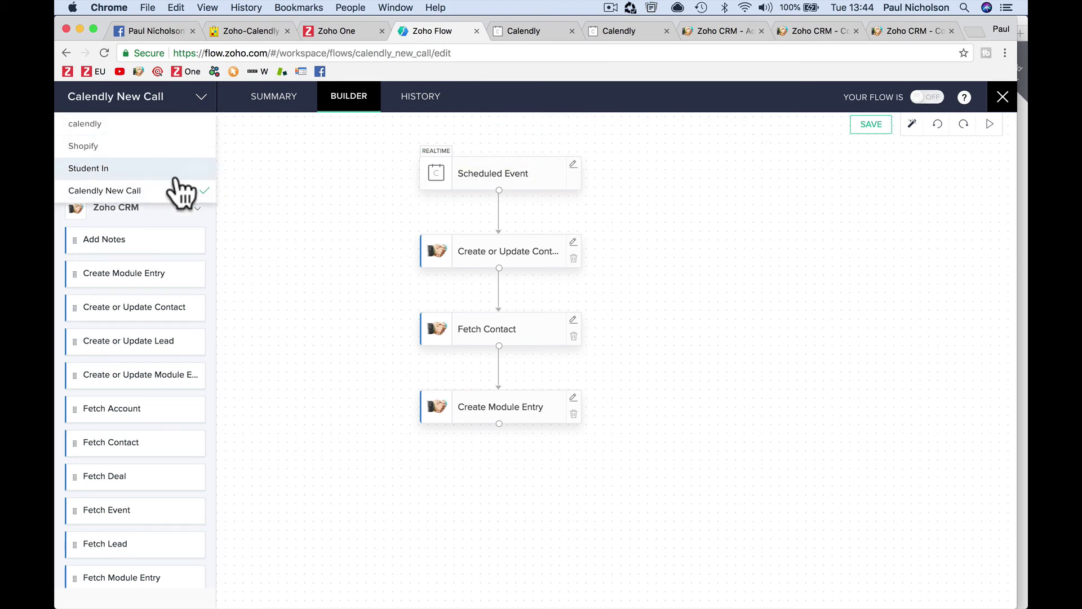
{"action": "left_click", "coordinate": [130, 124]}
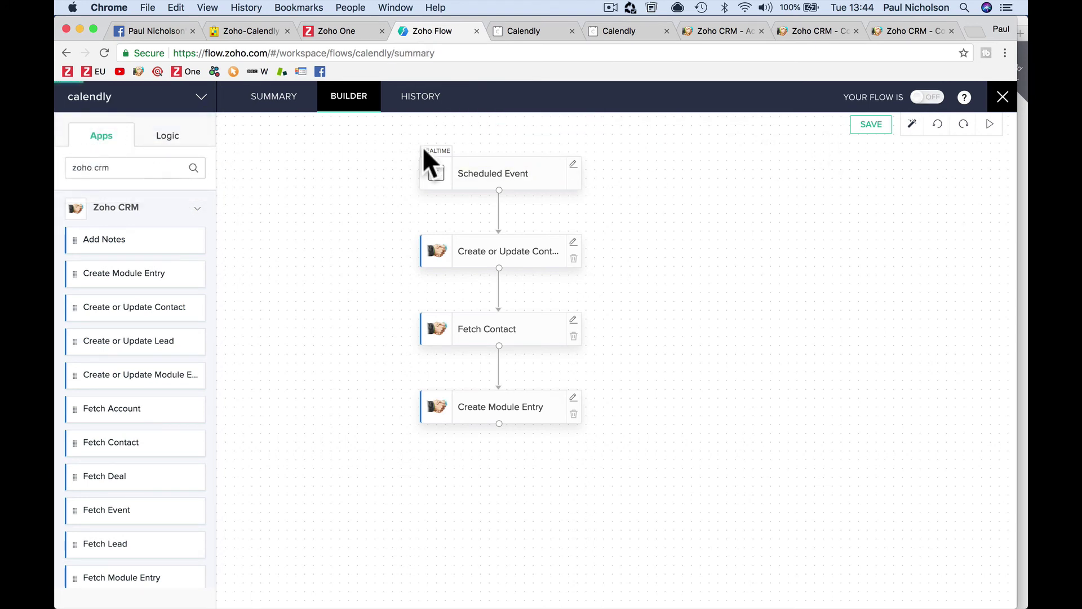
{"action": "left_click", "coordinate": [924, 97]}
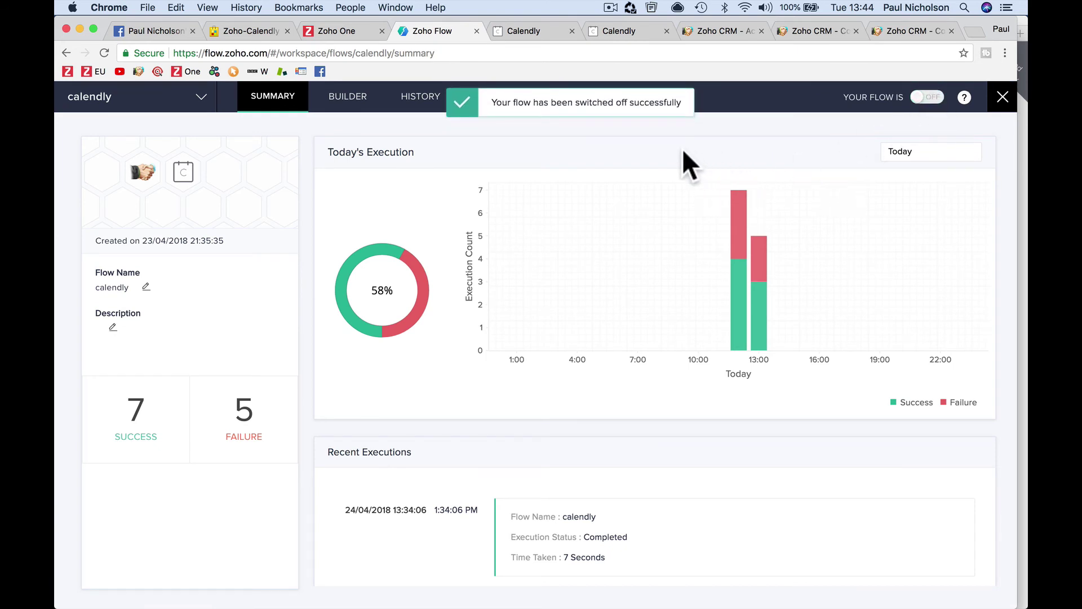
Switch to the Calendly New Call flow and view its builder steps.
{"action": "left_click", "coordinate": [194, 101]}
{"action": "left_click", "coordinate": [164, 187]}
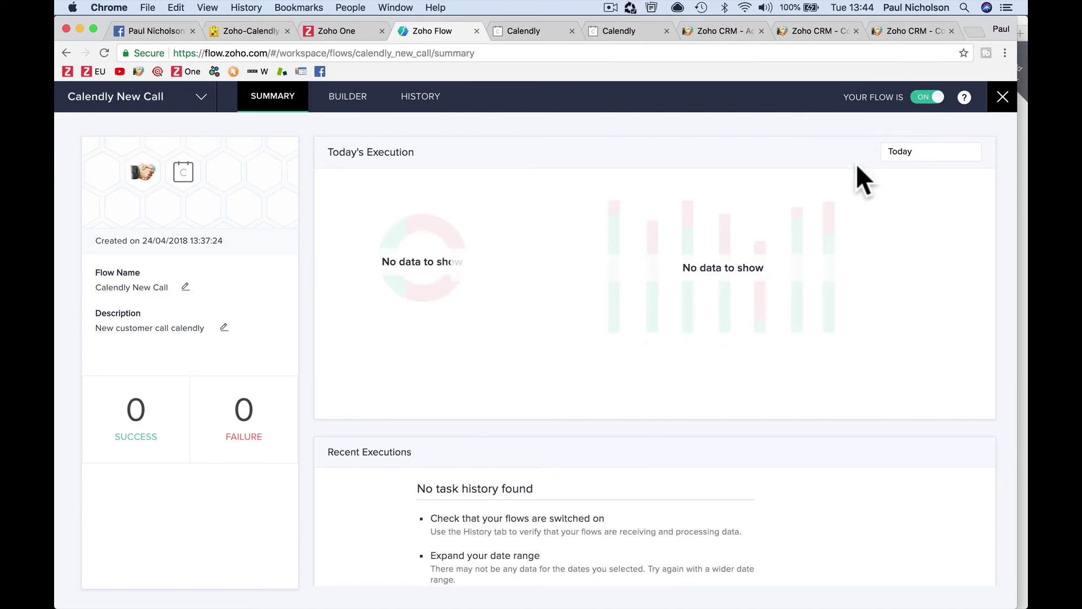
{"action": "left_click", "coordinate": [350, 101]}
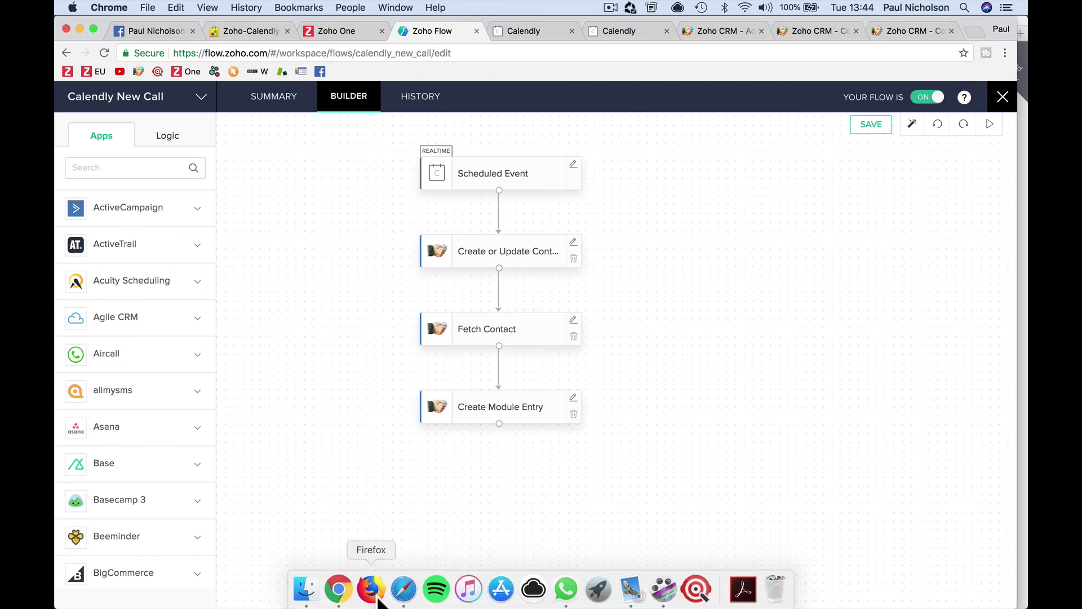
Pick Sunday, April 29 and confirm the 15:30 slot on the Calendly booking page.
{"action": "left_click", "coordinate": [403, 587]}
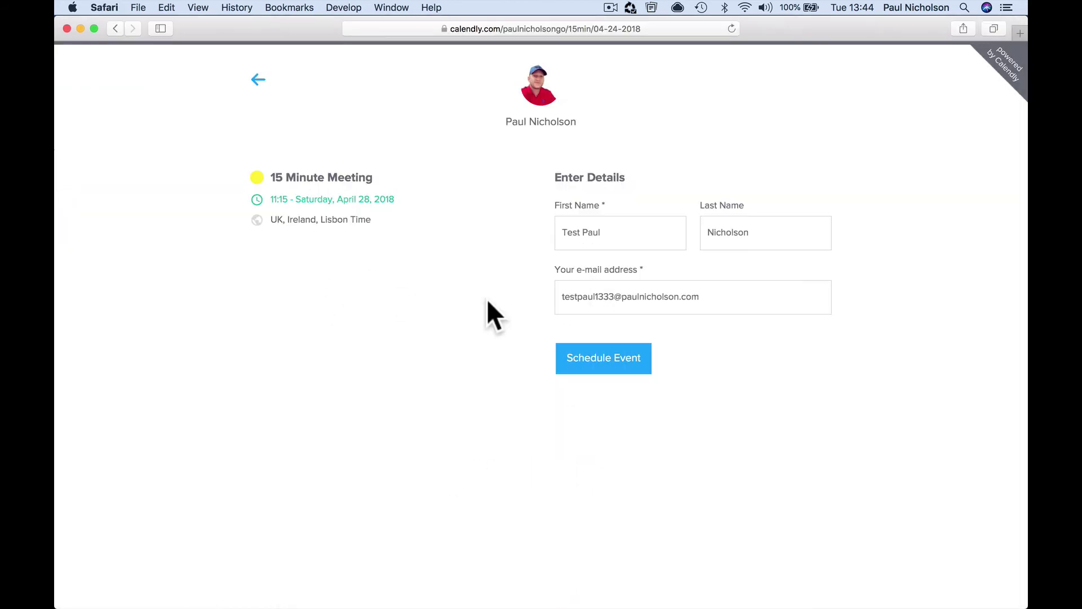
{"action": "left_click", "coordinate": [257, 81]}
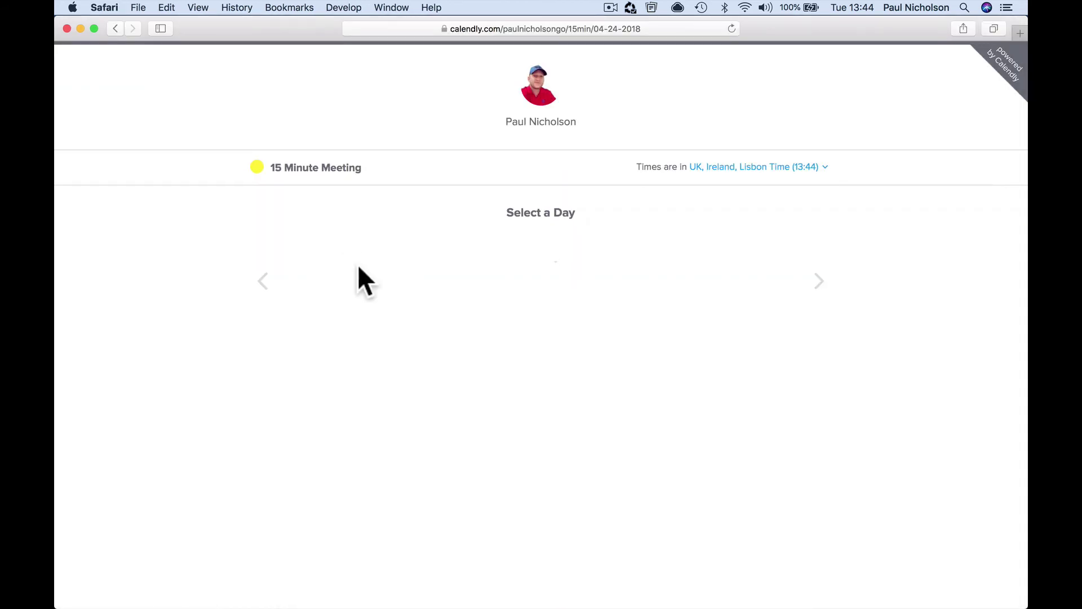
{"action": "left_click", "coordinate": [696, 297]}
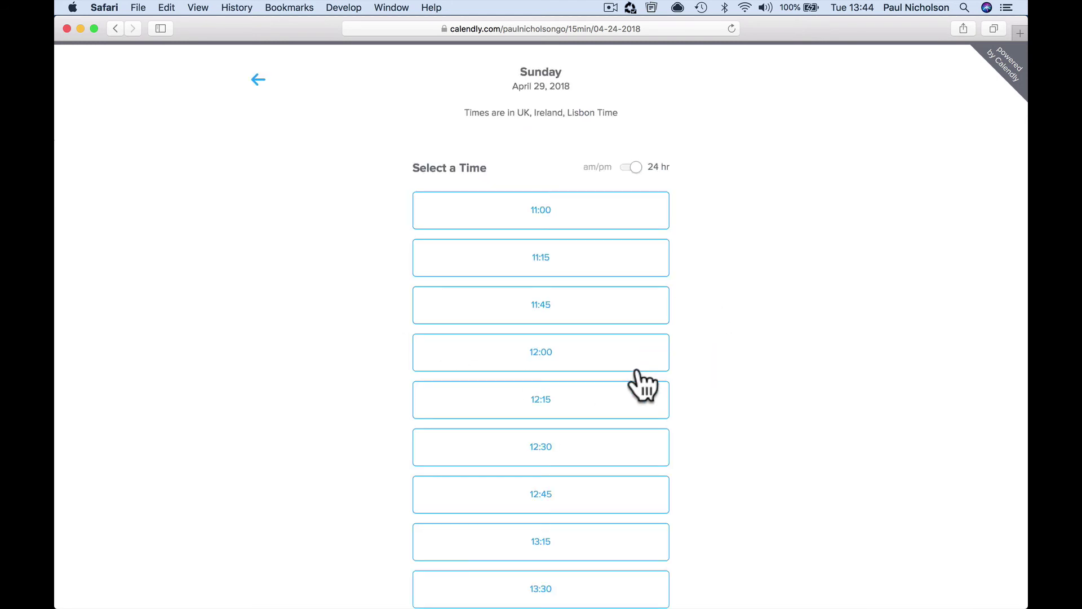
{"action": "scroll", "coordinate": [640, 382], "scroll_direction": "down", "scroll_amount": 10}
{"action": "scroll", "coordinate": [642, 386], "scroll_direction": "down", "scroll_amount": 3}
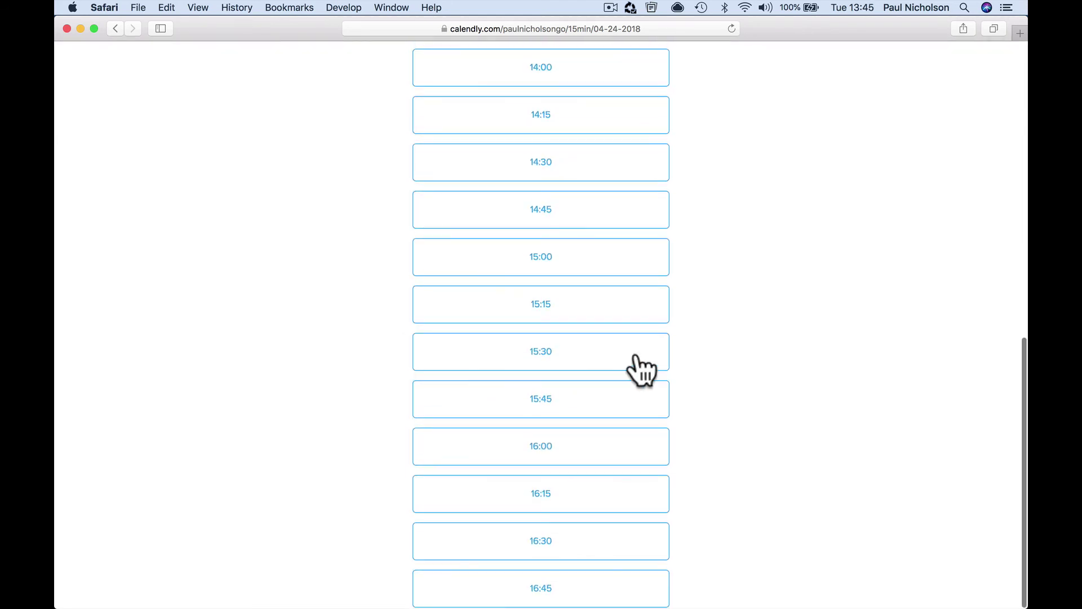
{"action": "left_click", "coordinate": [640, 363]}
{"action": "left_click", "coordinate": [642, 364]}
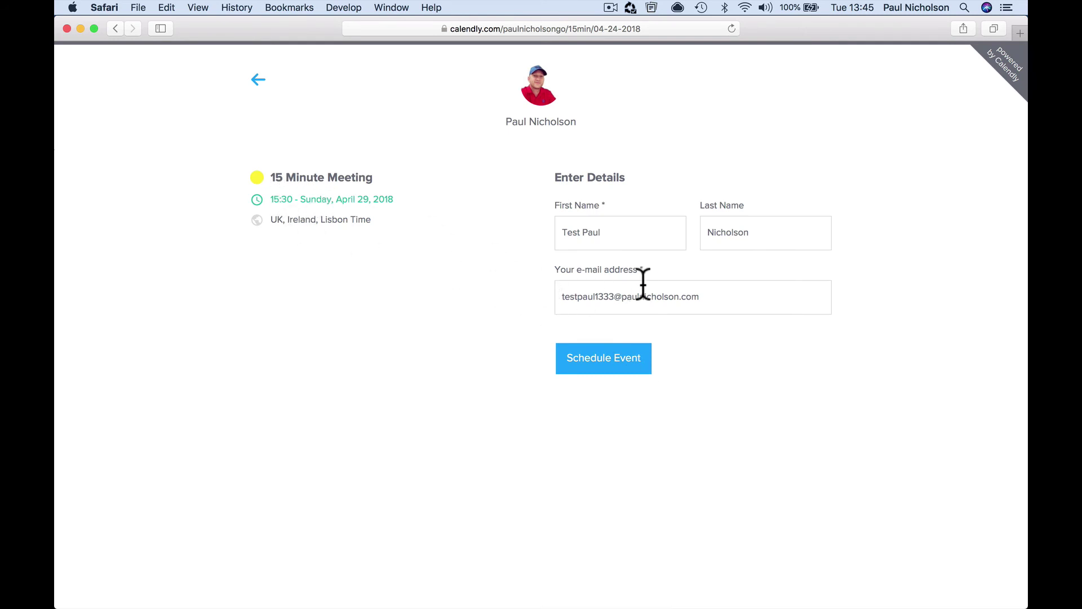
Replace the invitee's first name and e-mail with new test values and schedule the event.
{"action": "left_click_drag", "start_coordinate": [625, 296], "coordinate": [563, 287]}
{"action": "left_click", "coordinate": [602, 231]}
{"action": "triple_click", "coordinate": [602, 231]}
{"action": "key", "text": "BackSpace"}
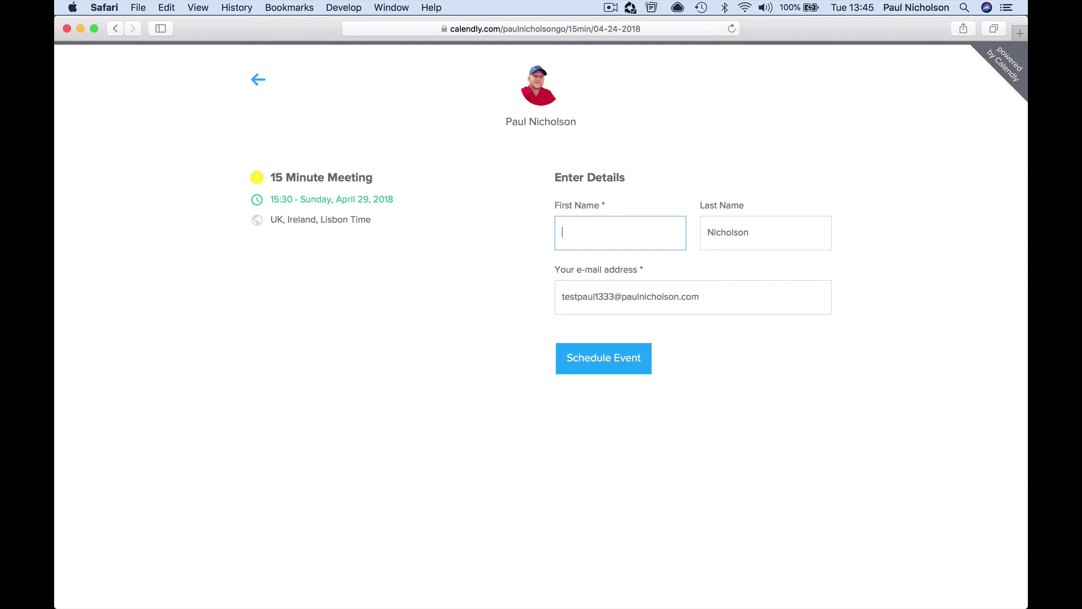
{"action": "key", "text": "Tab"}
{"action": "key", "text": "Tab"}
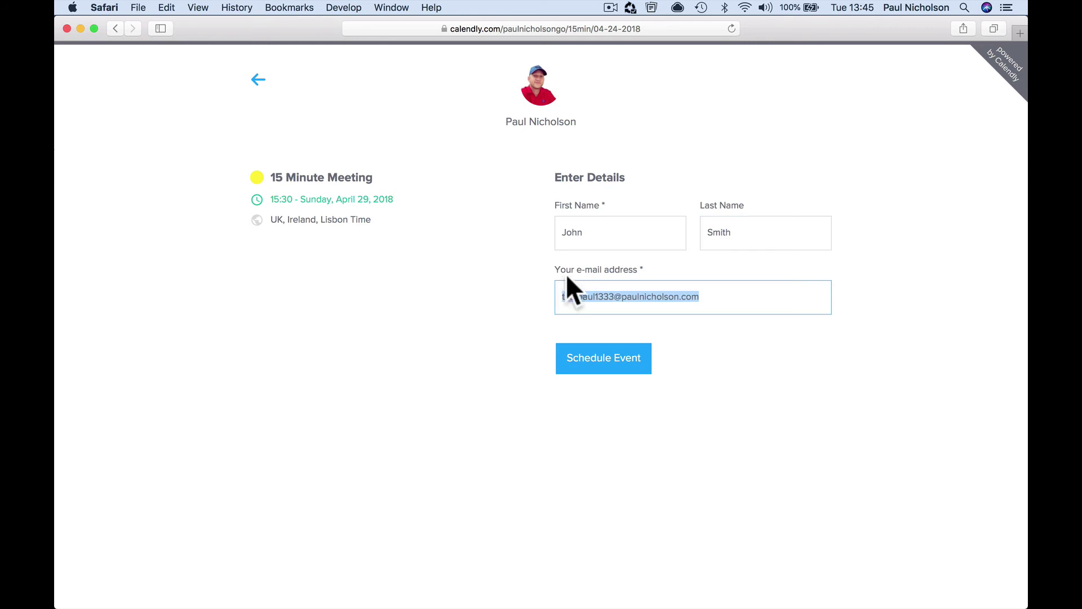
{"action": "left_click", "coordinate": [598, 297]}
{"action": "left_click_drag", "start_coordinate": [615, 297], "coordinate": [535, 295]}
{"action": "type", "text": "april"}
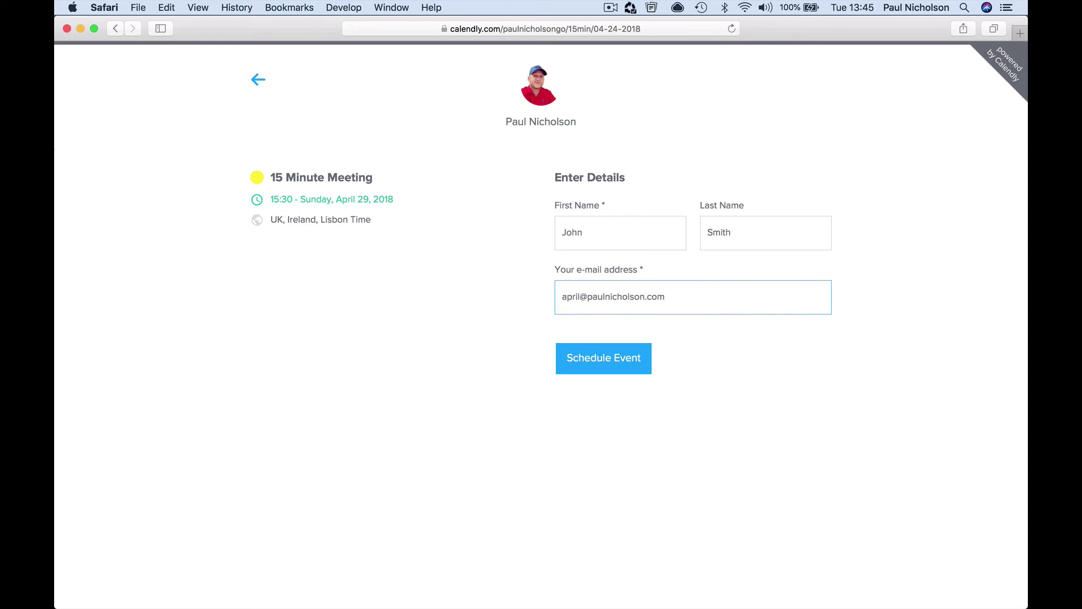
{"action": "type", "text": "1530test"}
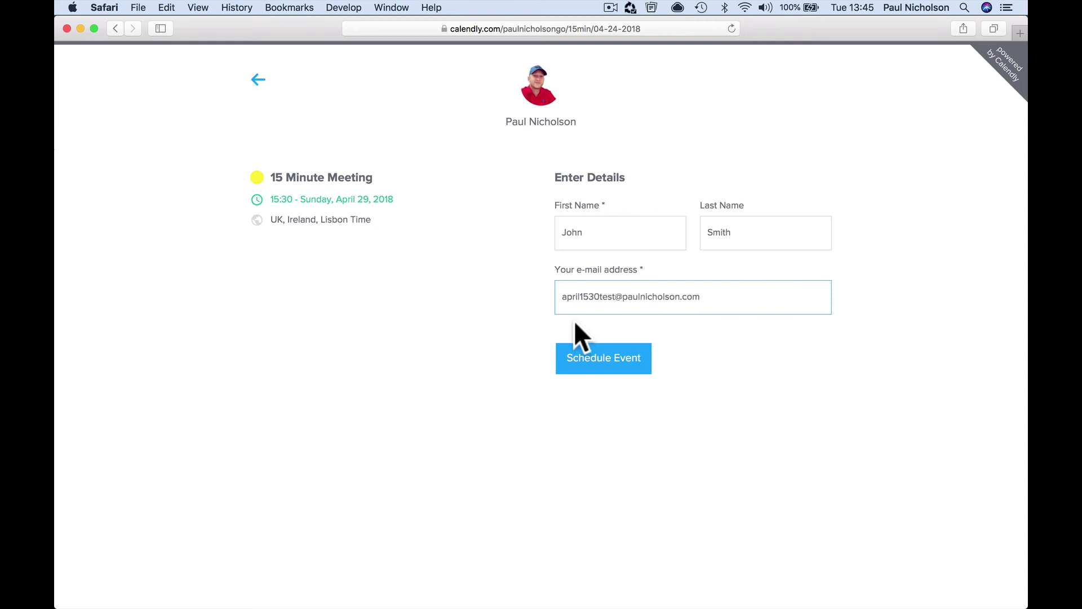
{"action": "left_click", "coordinate": [590, 358]}
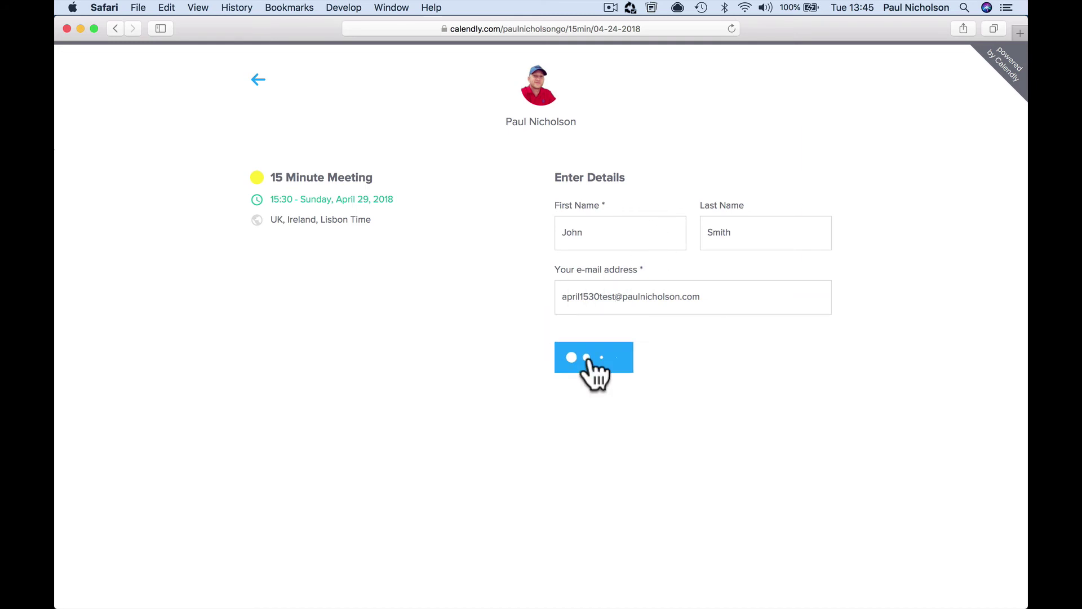
{"action": "mouse_move", "coordinate": [437, 603]}
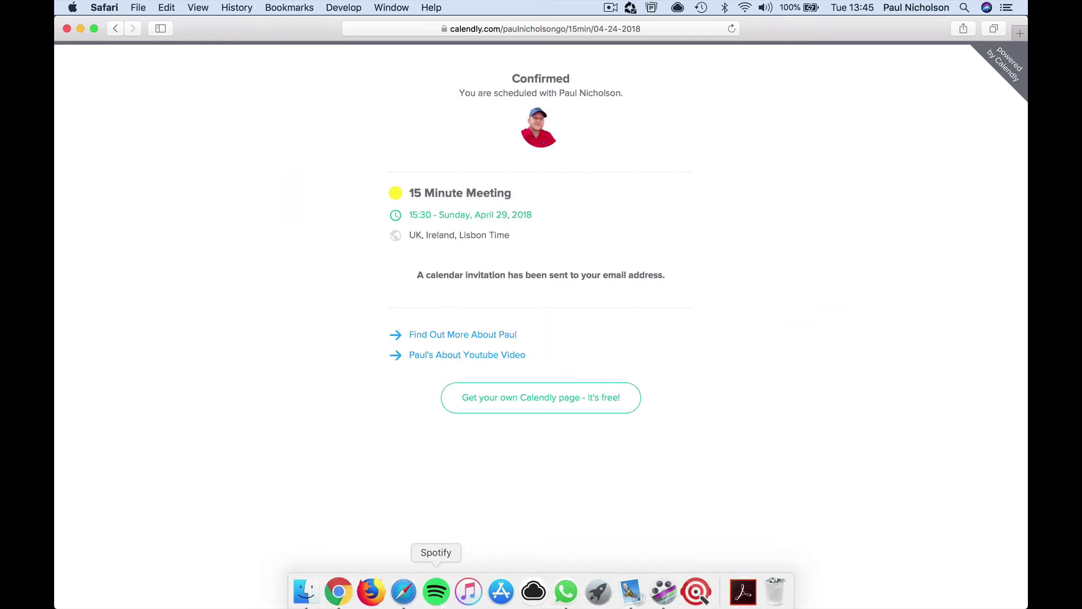
Open the newest invitation in Mail for the Sun Apr 29, 3:30–3:45pm 15 Minute Meeting.
{"action": "left_click", "coordinate": [630, 591]}
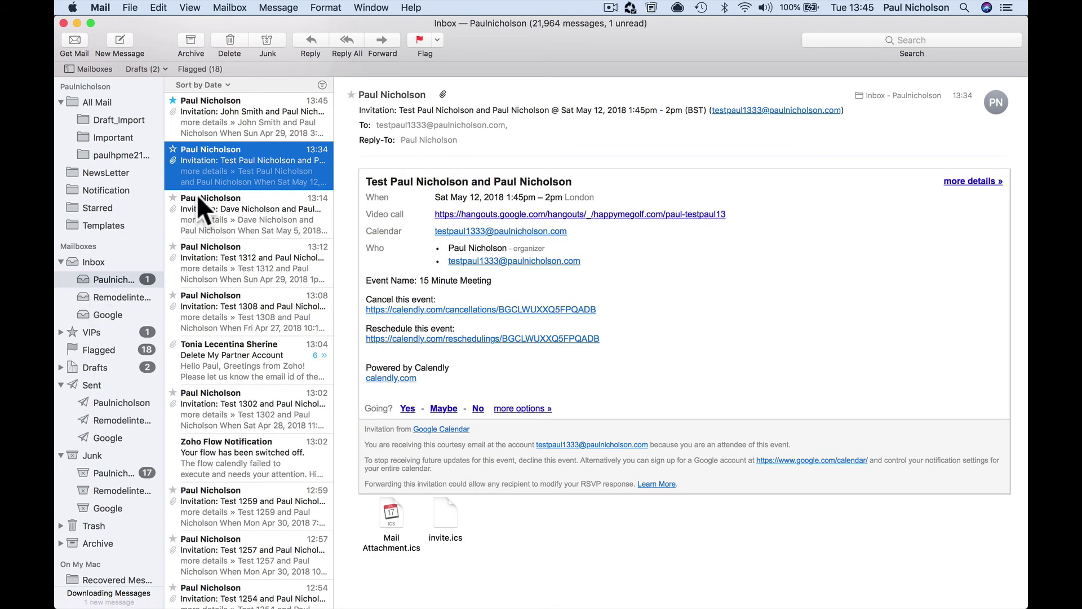
{"action": "left_click", "coordinate": [235, 138]}
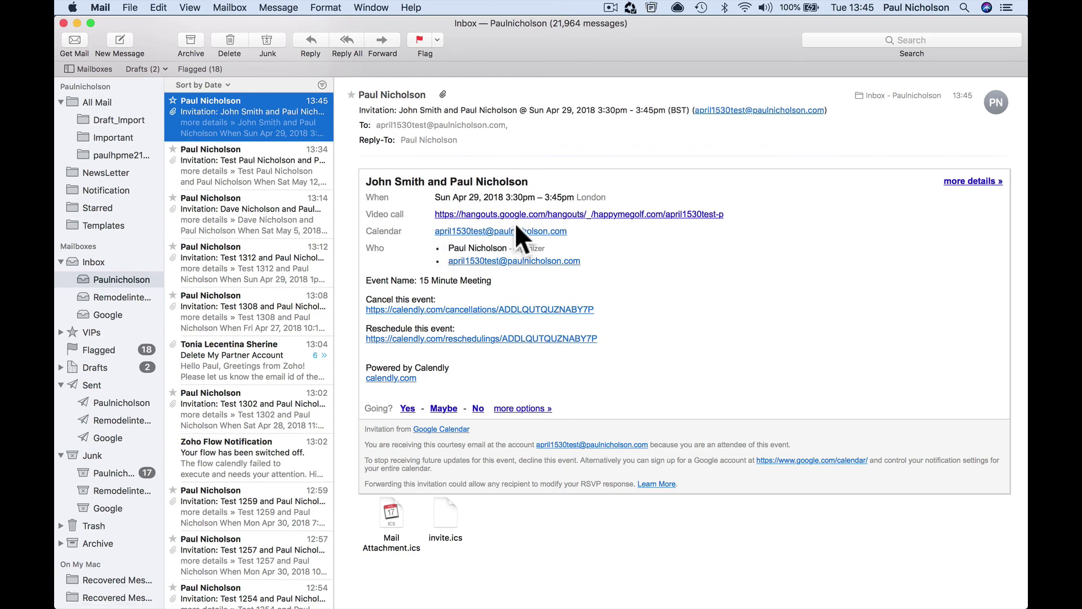
{"action": "mouse_move", "coordinate": [468, 604]}
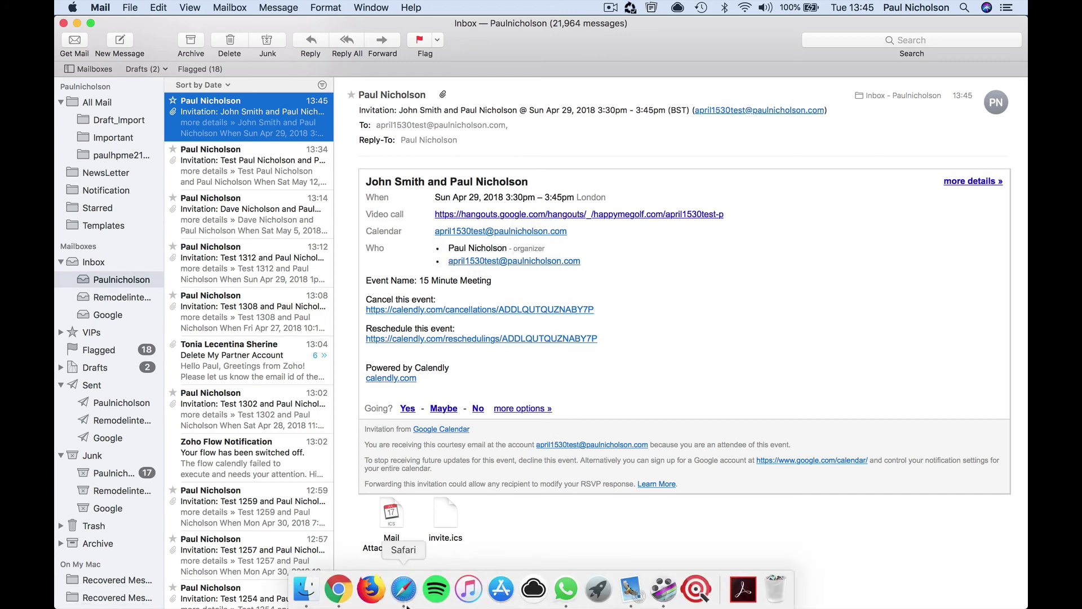
Open the latest Calendly New Call run in History and show Create Module Entry's input and output.
{"action": "left_click", "coordinate": [337, 592]}
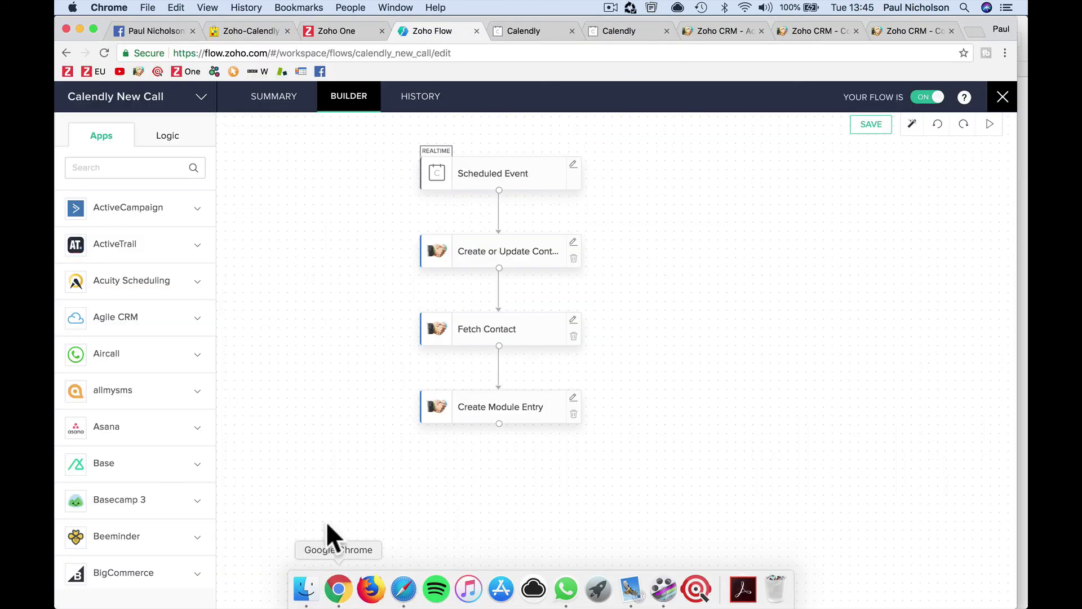
{"action": "left_click", "coordinate": [417, 100]}
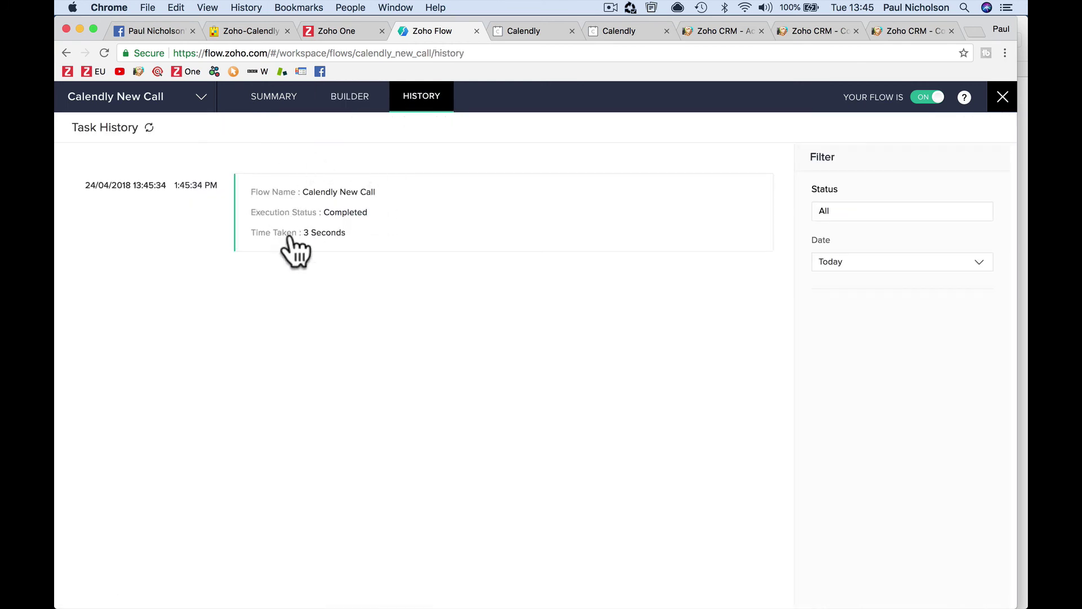
{"action": "left_click", "coordinate": [406, 212]}
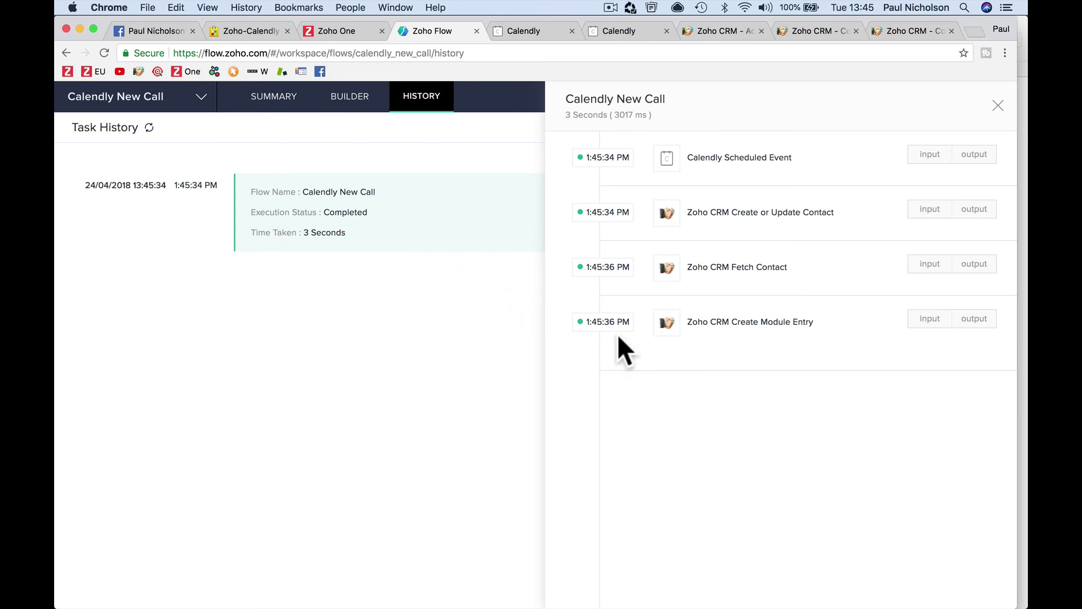
{"action": "left_click", "coordinate": [918, 322]}
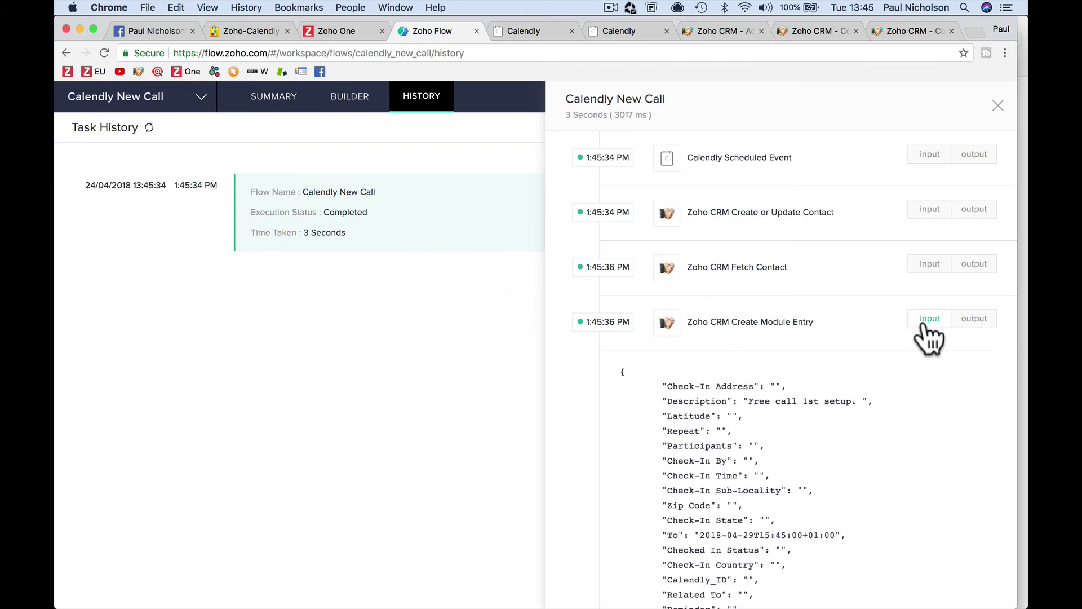
{"action": "left_click", "coordinate": [971, 327]}
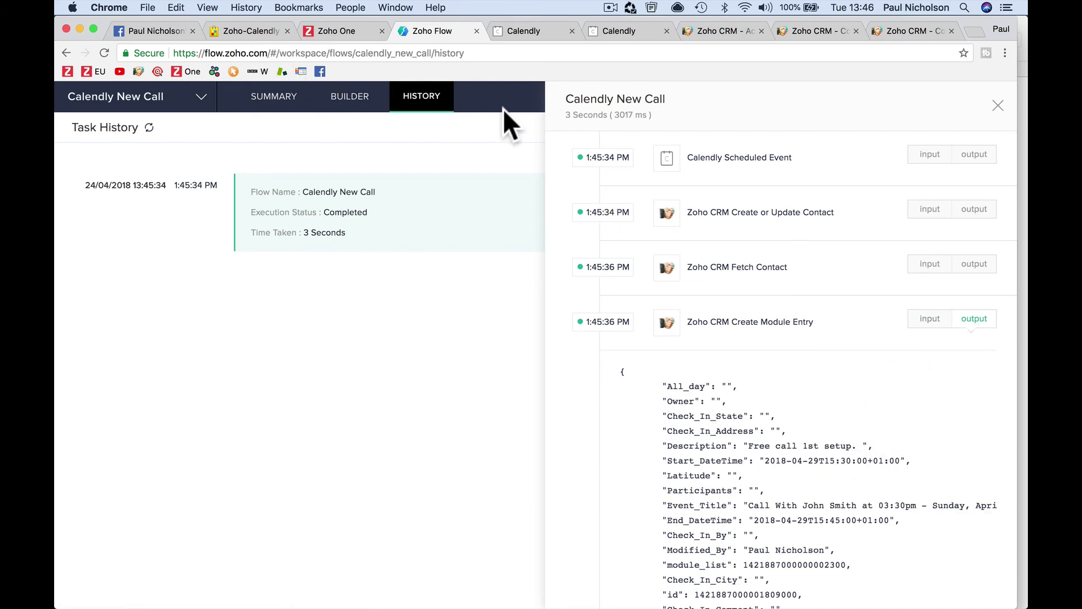
Open the newest CRM contact's call event for Sunday, April 29, 2018, 03:30–03:45 PM.
{"action": "left_click", "coordinate": [717, 31]}
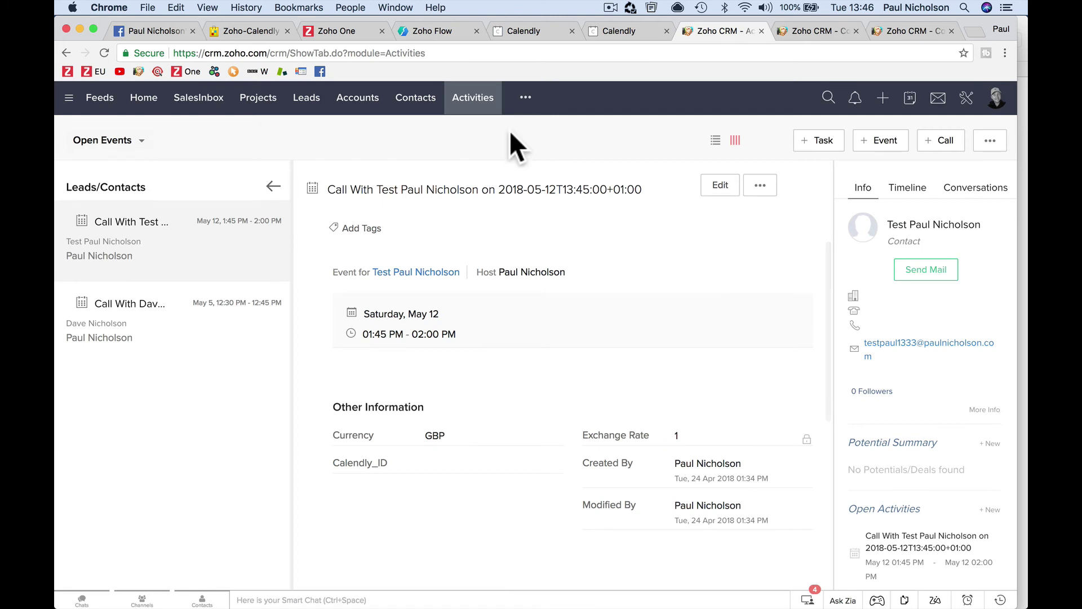
{"action": "left_click", "coordinate": [427, 107]}
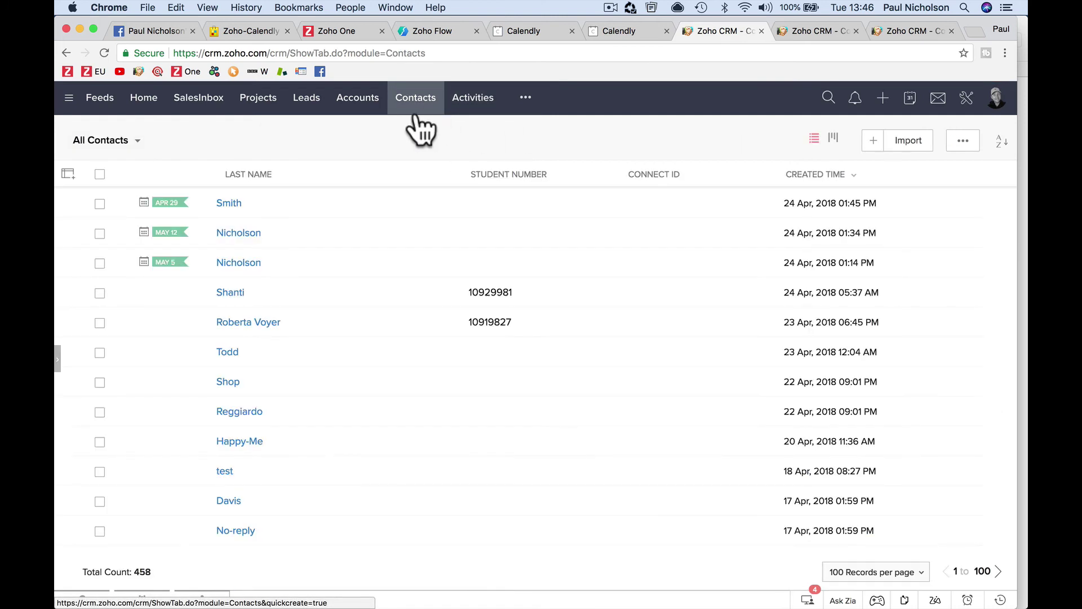
{"action": "left_click", "coordinate": [231, 204]}
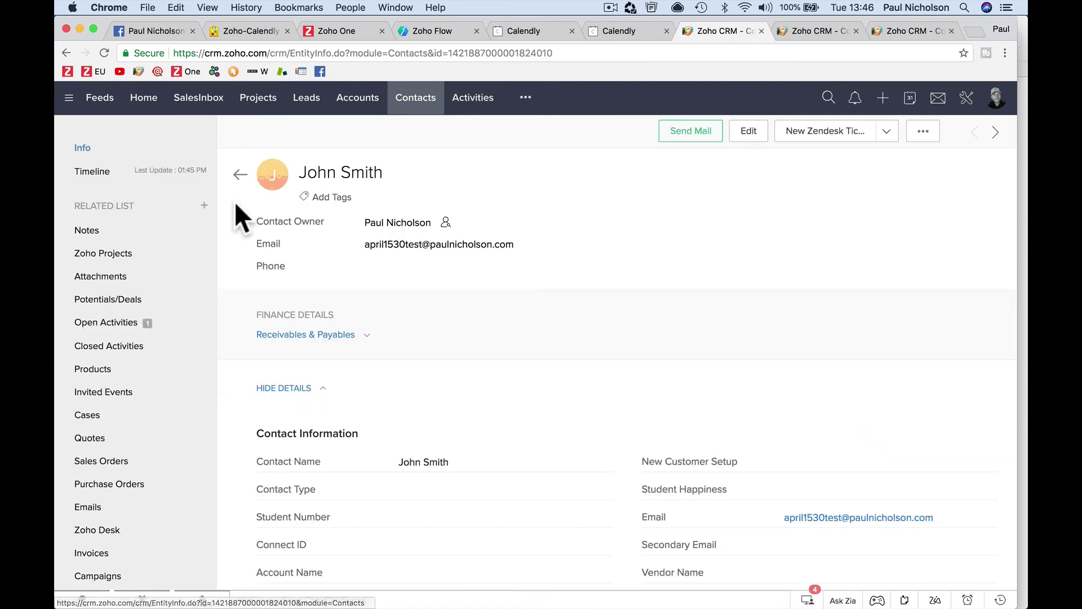
{"action": "left_click", "coordinate": [110, 331]}
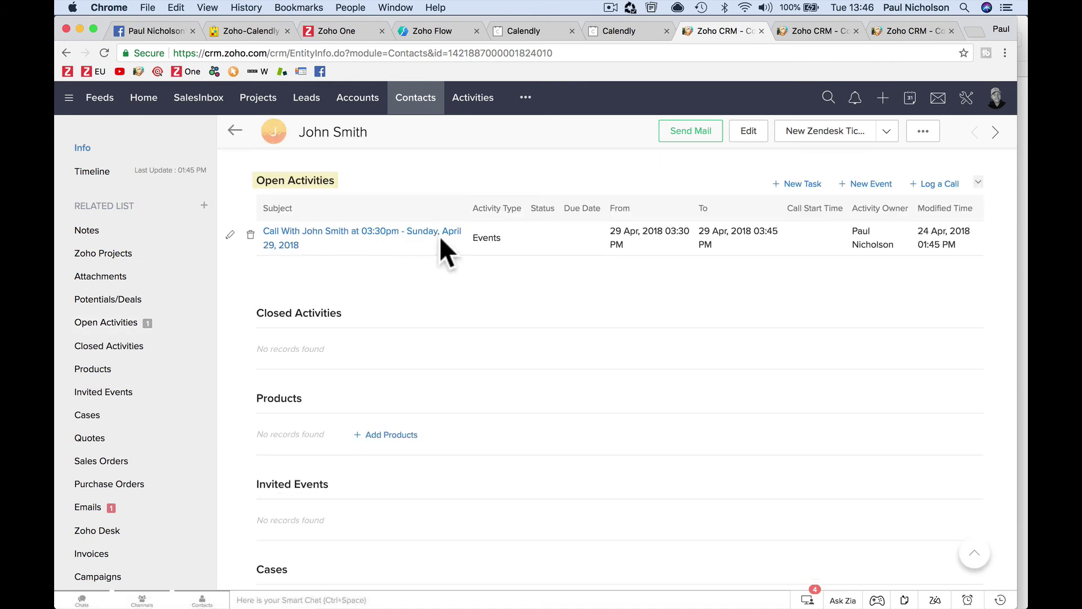
{"action": "left_click", "coordinate": [291, 249]}
{"action": "left_click_drag", "start_coordinate": [475, 145], "coordinate": [594, 141]}
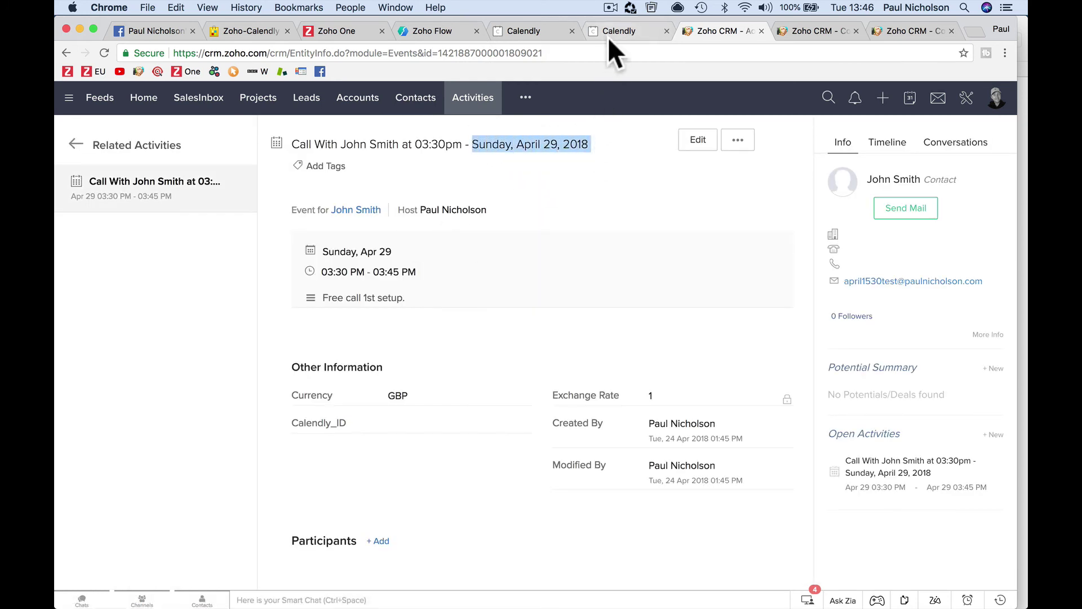
Inspect the Create Module Entry step's Events Title mapping, then return to the resulting CRM call event.
{"action": "left_click", "coordinate": [435, 31]}
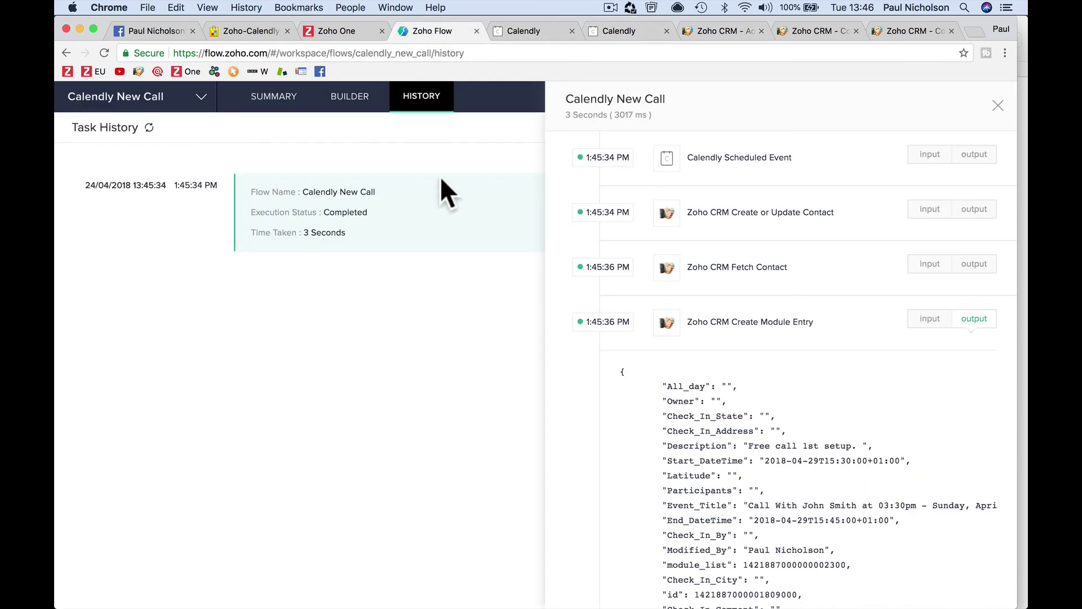
{"action": "left_click", "coordinate": [354, 105]}
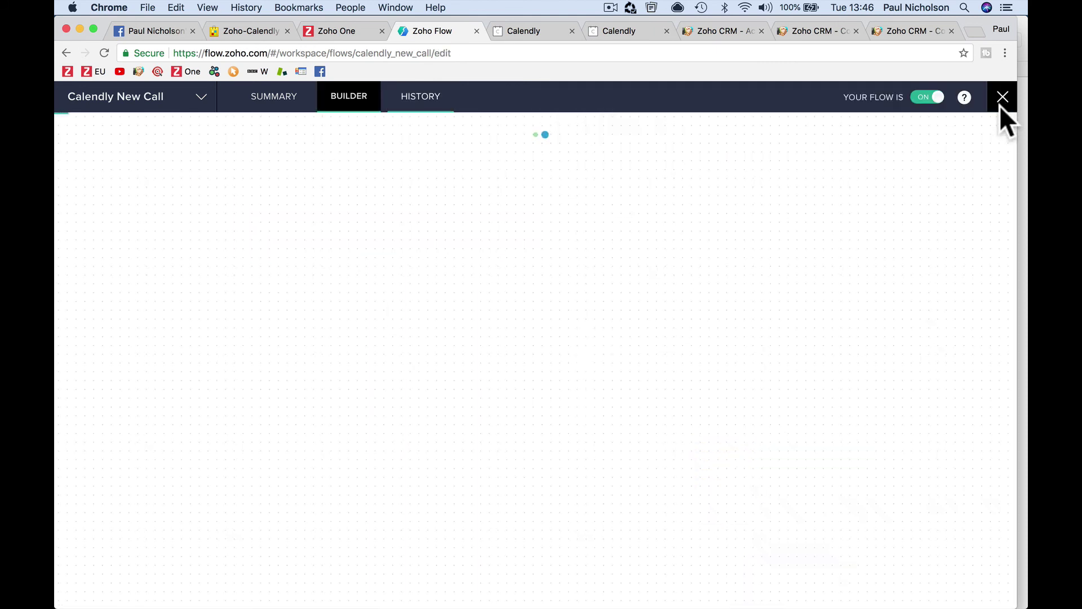
{"action": "left_click", "coordinate": [1001, 101]}
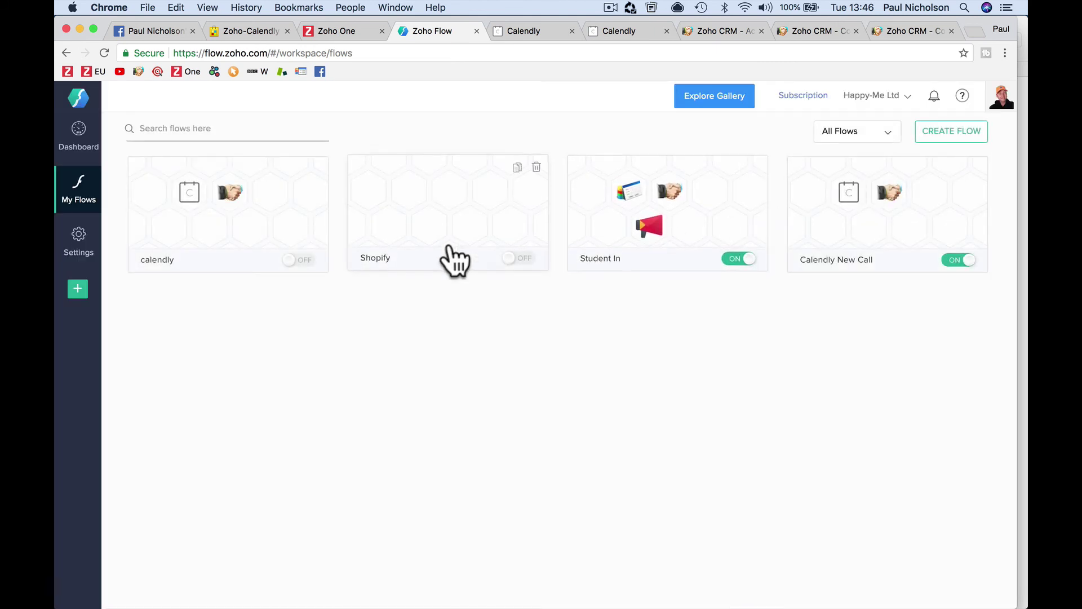
{"action": "left_click", "coordinate": [824, 246]}
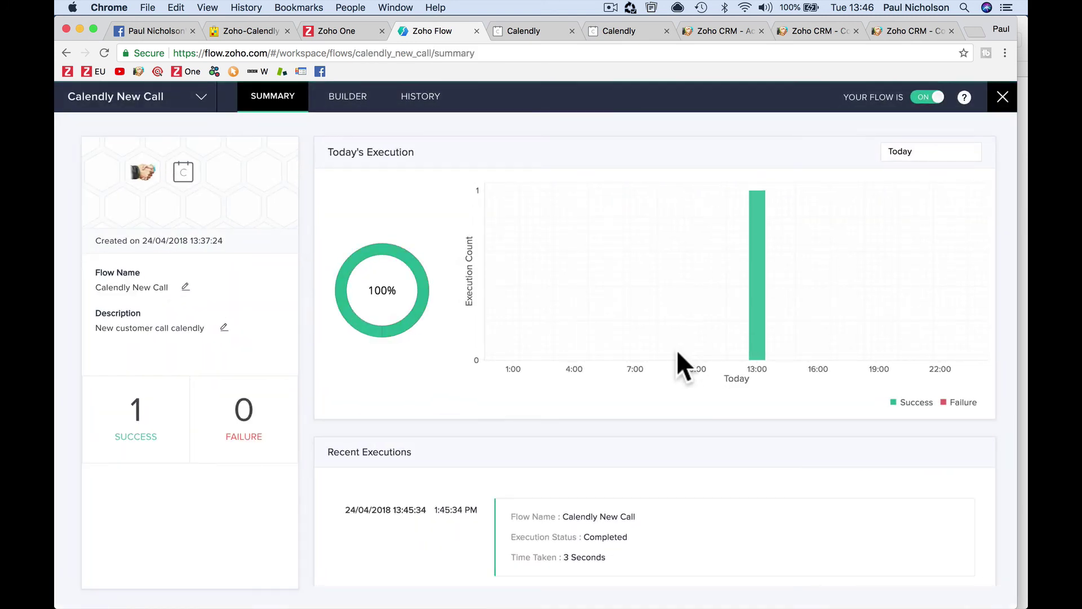
{"action": "left_click", "coordinate": [360, 103]}
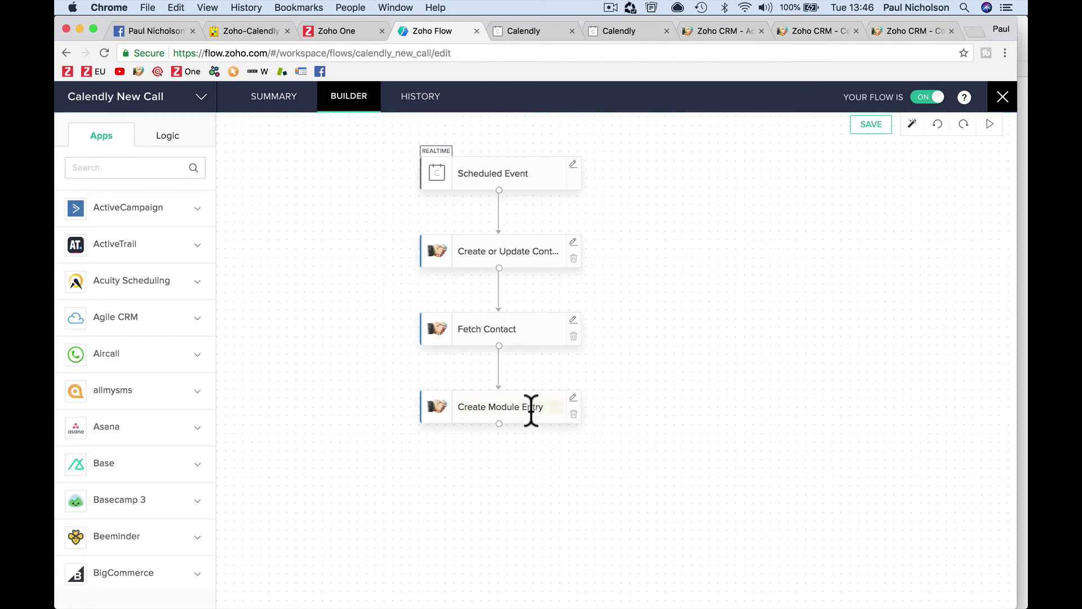
{"action": "left_click", "coordinate": [564, 401]}
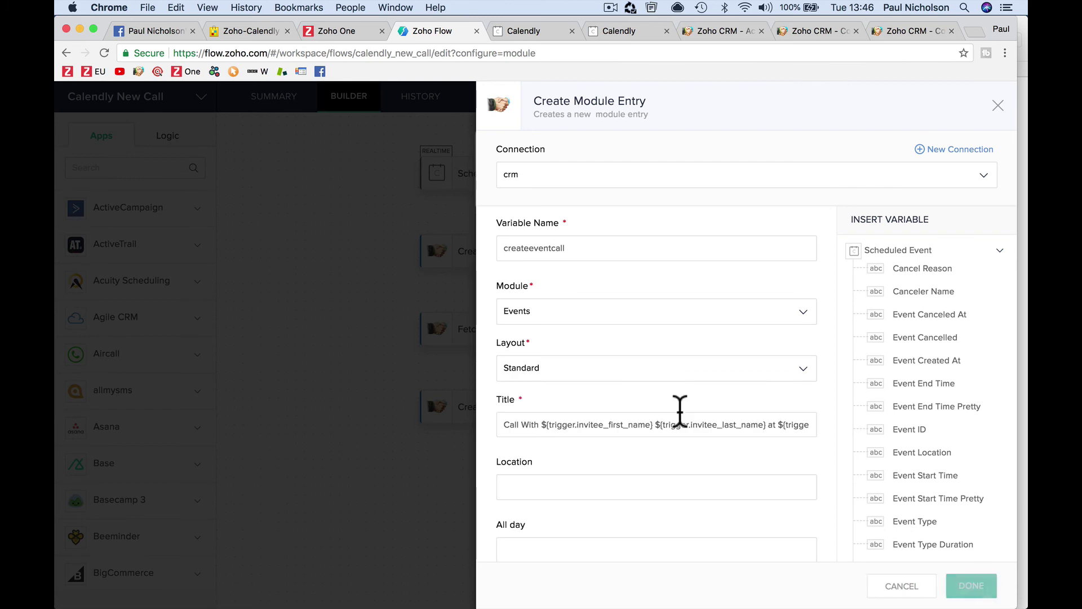
{"action": "scroll", "coordinate": [680, 412], "scroll_direction": "down", "scroll_amount": 2}
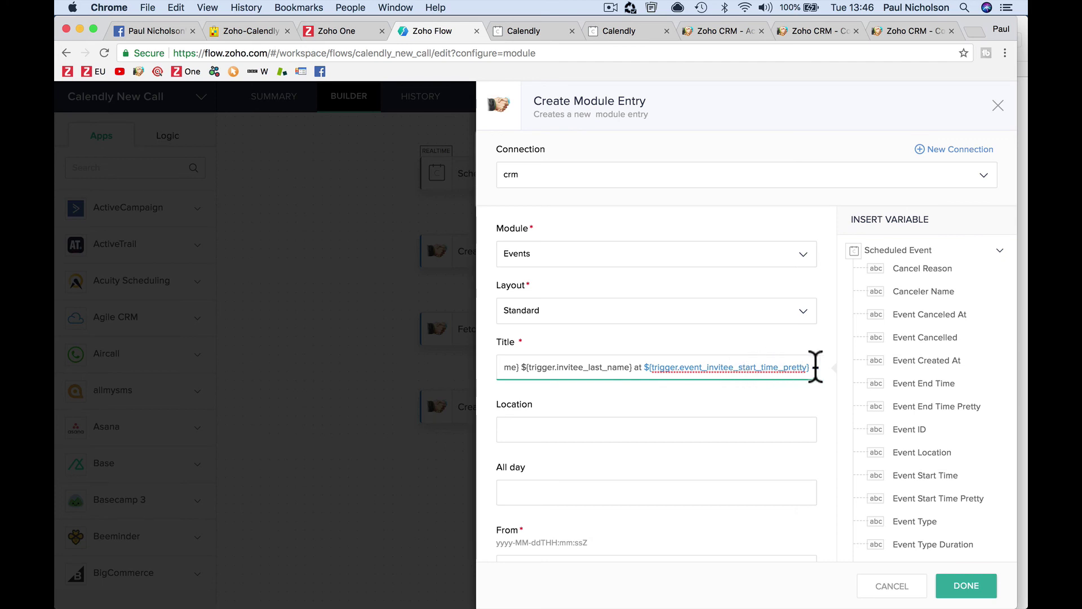
{"action": "scroll", "coordinate": [911, 441], "scroll_direction": "down", "scroll_amount": 5}
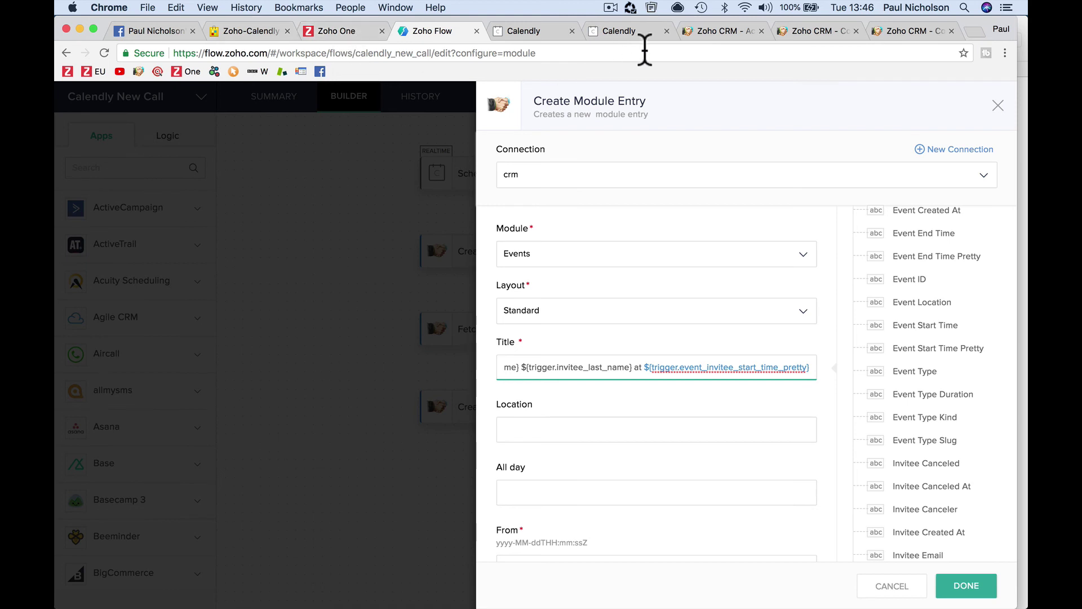
{"action": "left_click", "coordinate": [703, 37]}
{"action": "left_click", "coordinate": [517, 226]}
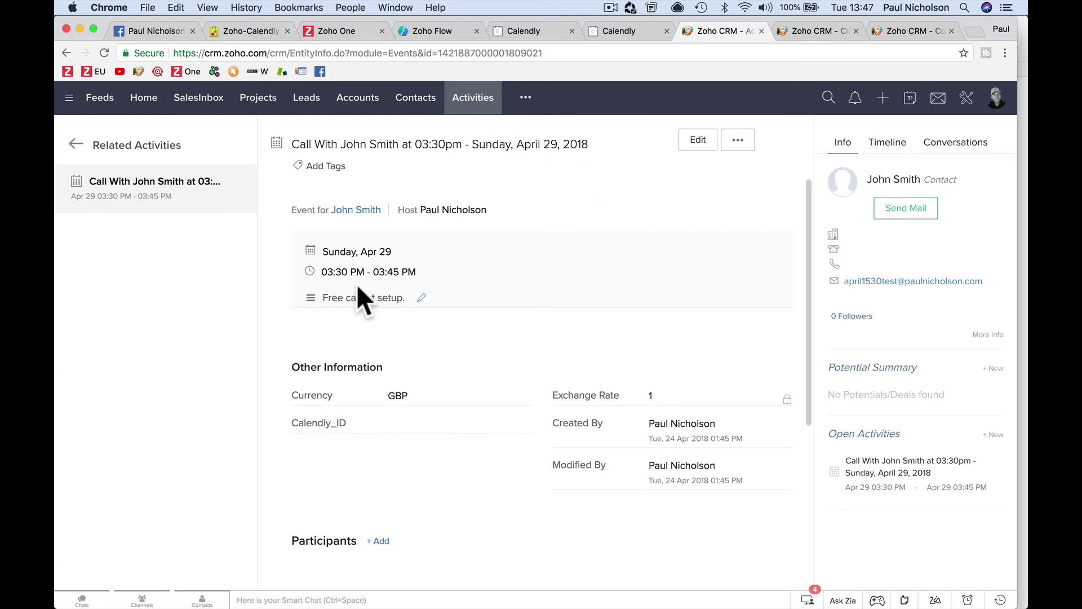
Verify the call appears in the linked contact's Open Activities, then return to the Zoho-Calendly Extension page.
{"action": "left_click_drag", "start_coordinate": [319, 268], "coordinate": [419, 272]}
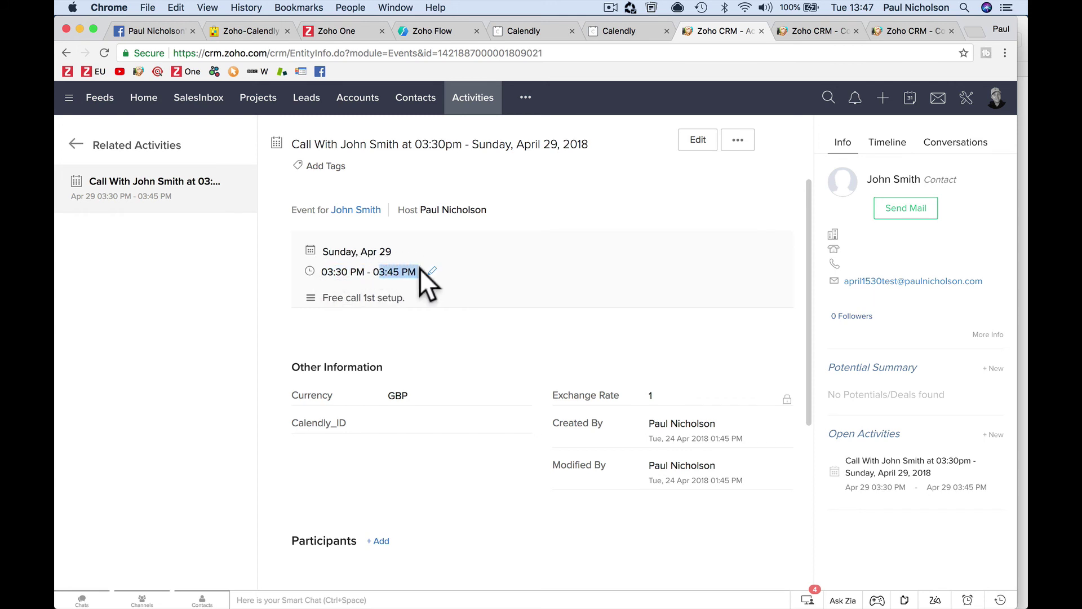
{"action": "left_click", "coordinate": [372, 215]}
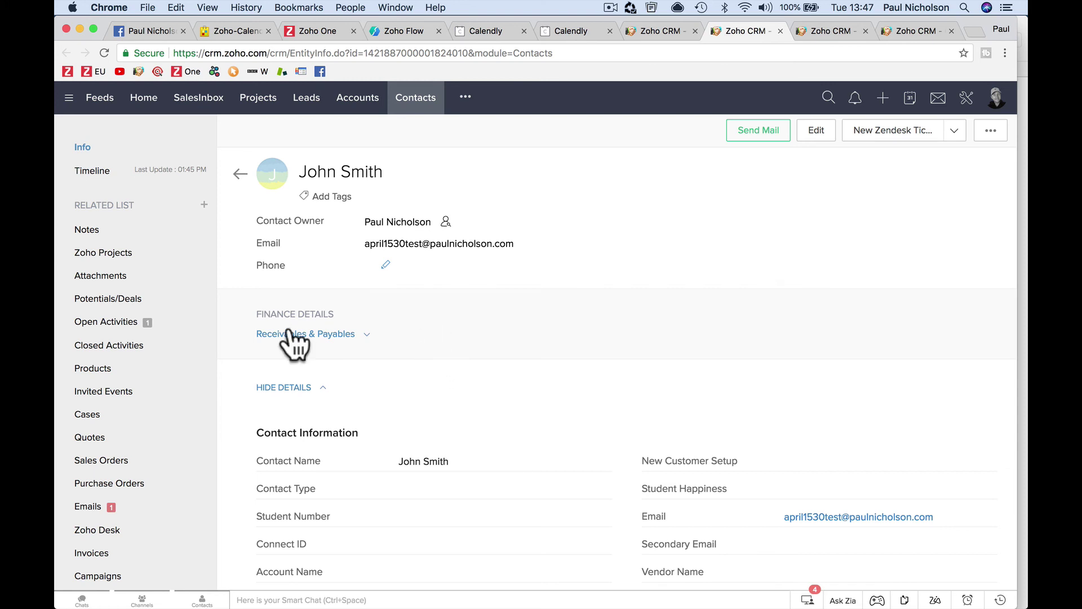
{"action": "left_click", "coordinate": [159, 326]}
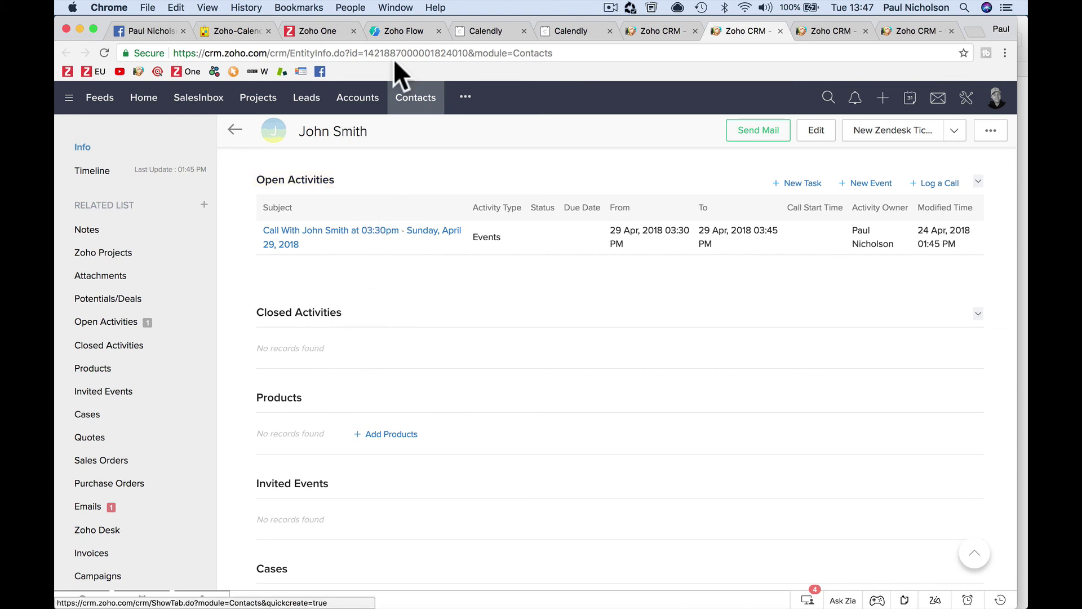
{"action": "left_click", "coordinate": [222, 30]}
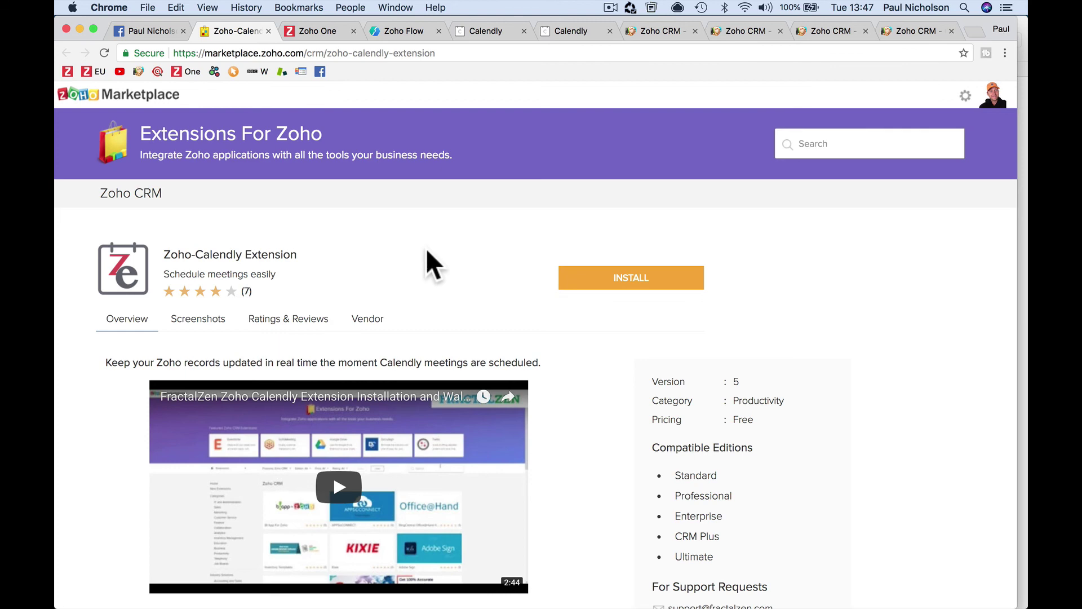
After checking the Zoho CRM call event, dismiss the Create Module Entry settings without saving.
{"action": "left_click", "coordinate": [646, 32]}
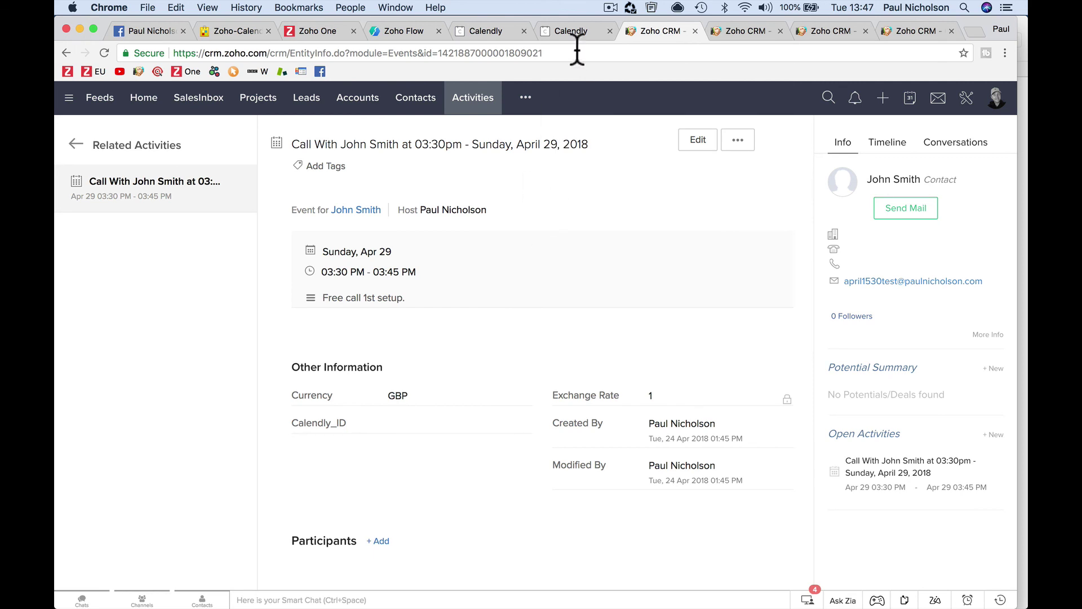
{"action": "left_click", "coordinate": [407, 29]}
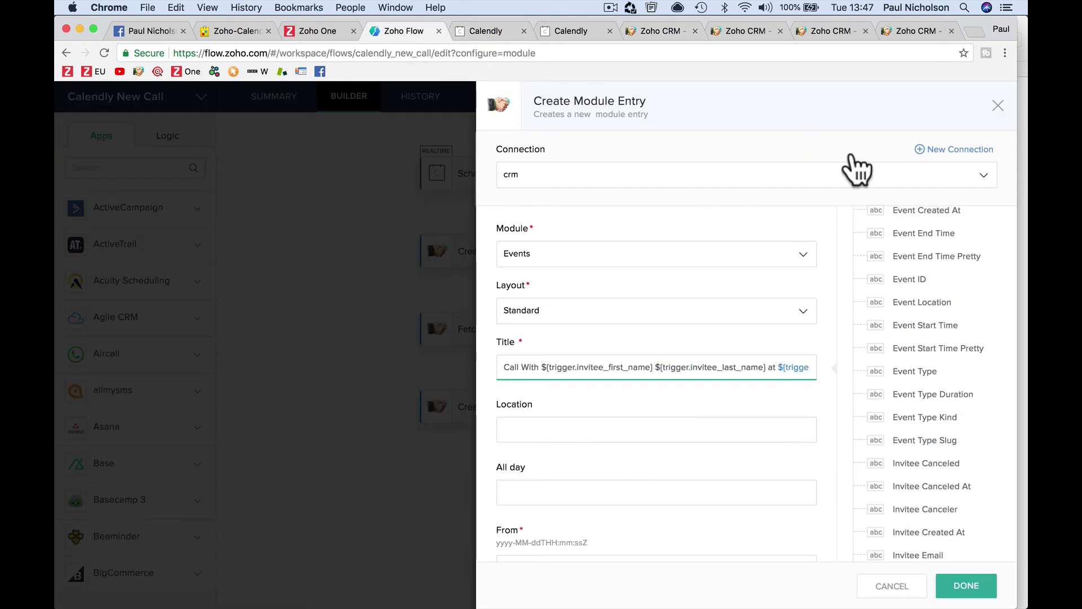
{"action": "key", "text": "Escape"}
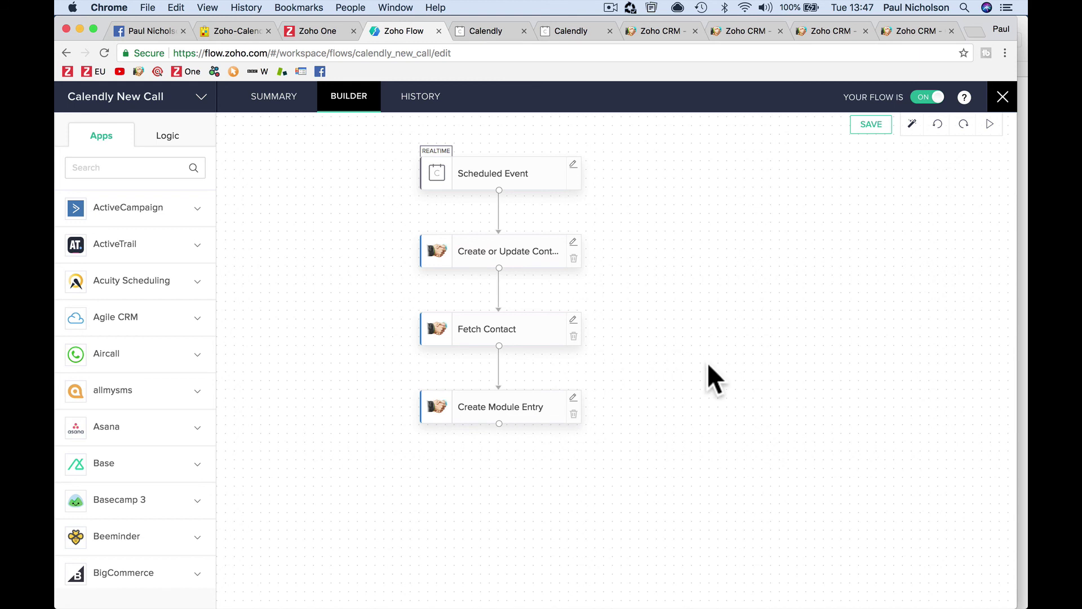
Return from the Calendly confirmation to the 15 Minute Meeting scheduler and pick Saturday, April 28.
{"action": "mouse_move", "coordinate": [496, 608]}
{"action": "left_click", "coordinate": [398, 596]}
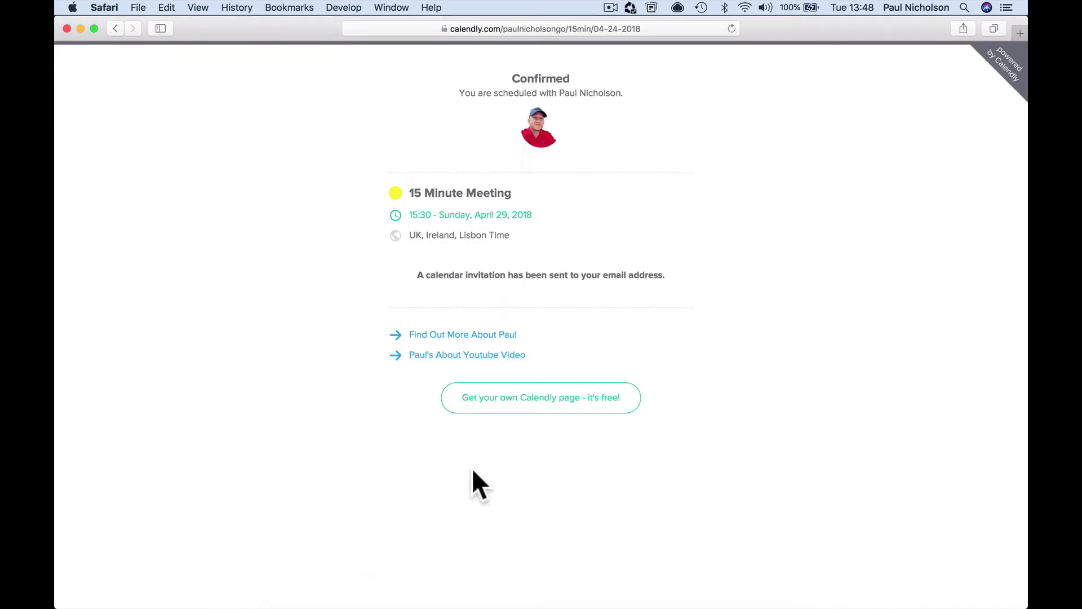
{"action": "left_click", "coordinate": [112, 29]}
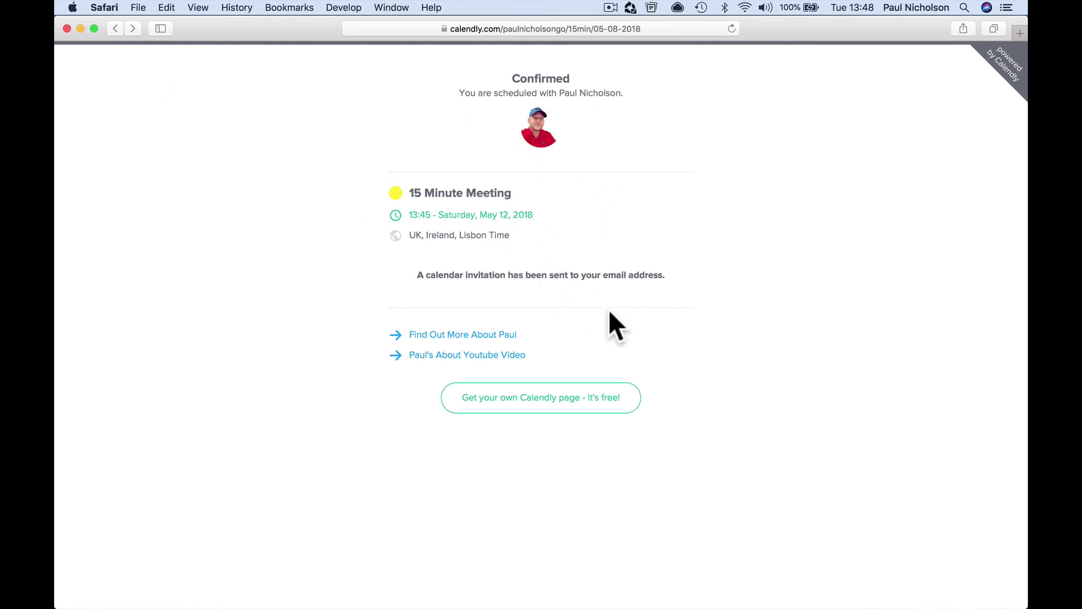
{"action": "left_click", "coordinate": [486, 332]}
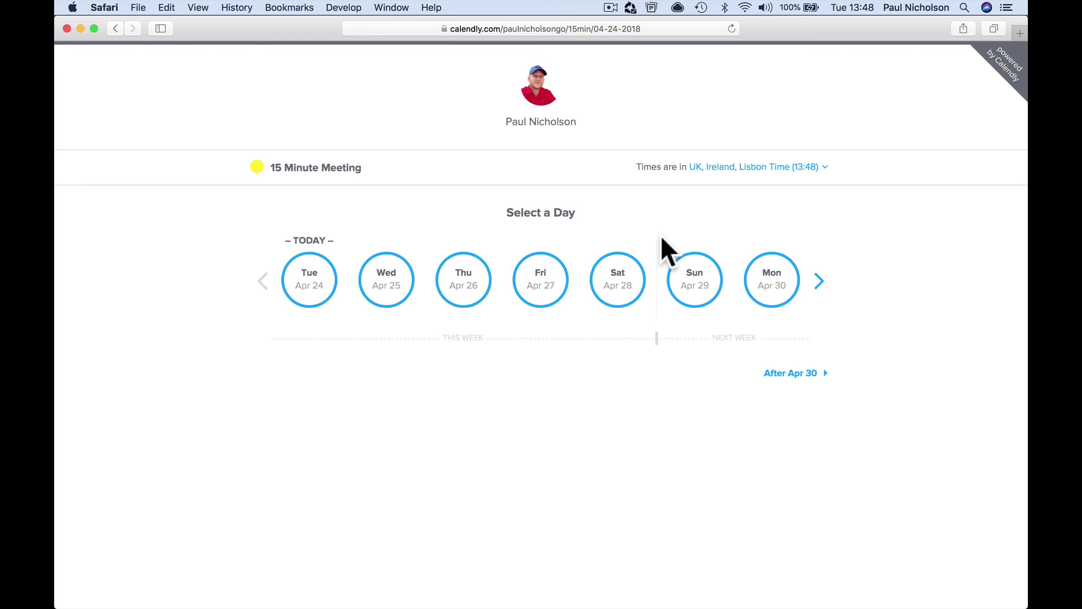
{"action": "left_click", "coordinate": [624, 287]}
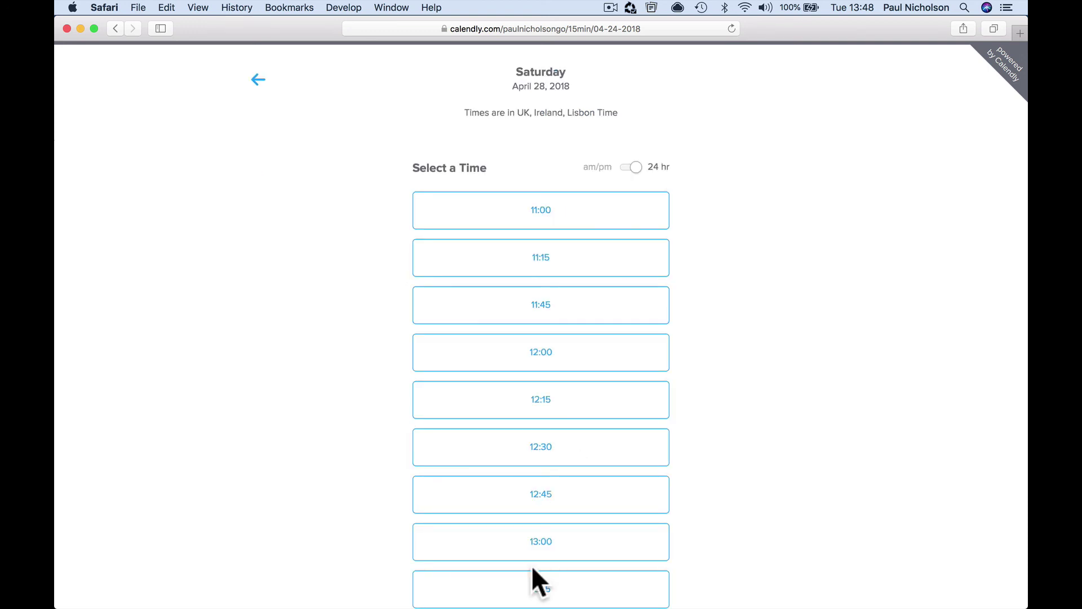
{"action": "mouse_move", "coordinate": [533, 606]}
In Chrome, scroll back up through the Facebook Zoho Training group page.
{"action": "mouse_move", "coordinate": [434, 606]}
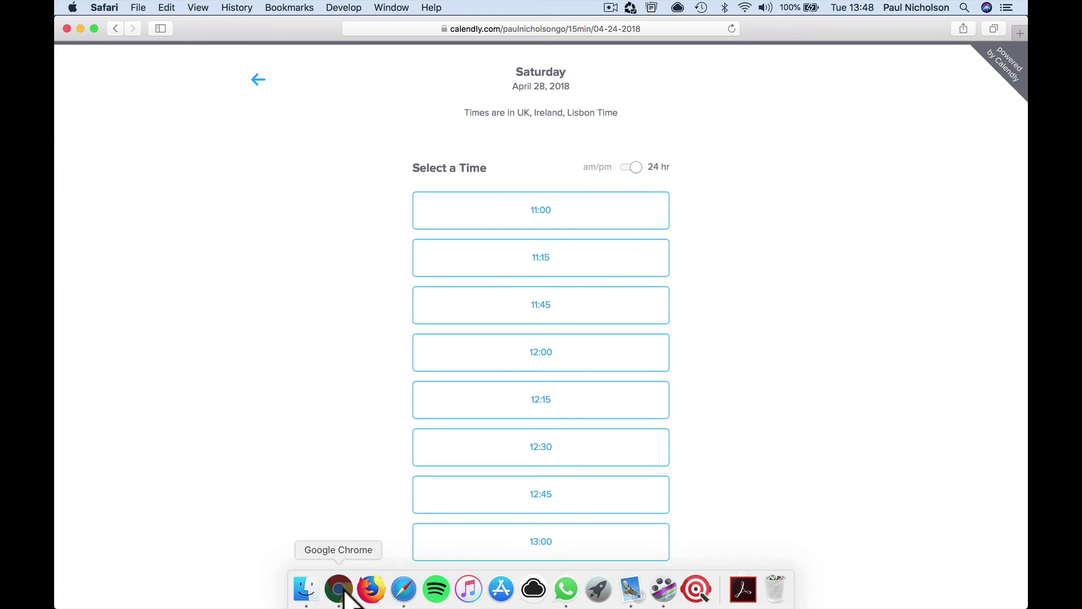
{"action": "left_click", "coordinate": [340, 589]}
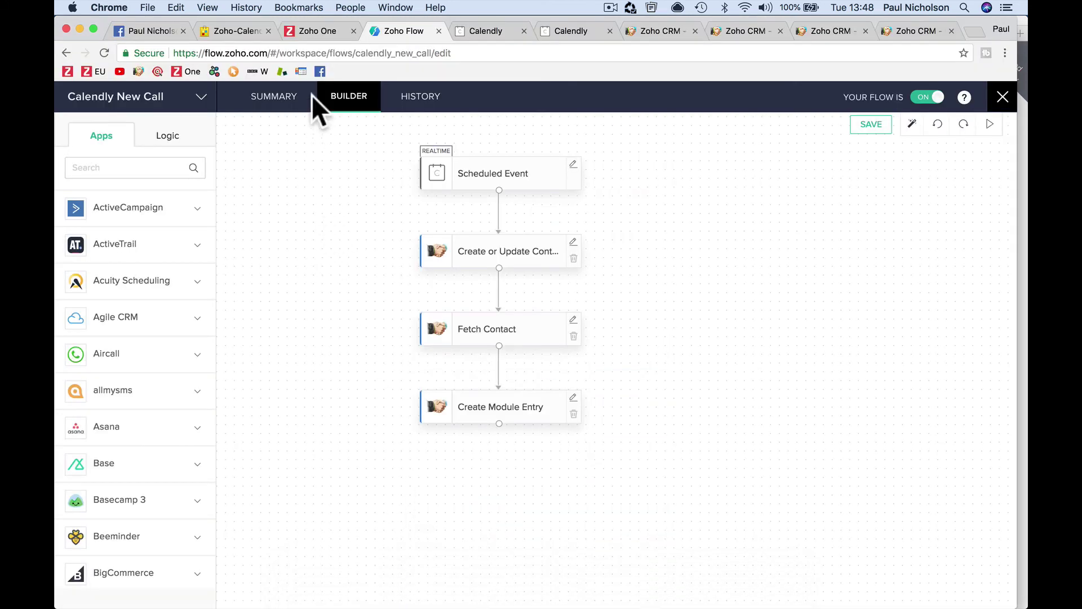
{"action": "left_click", "coordinate": [146, 31]}
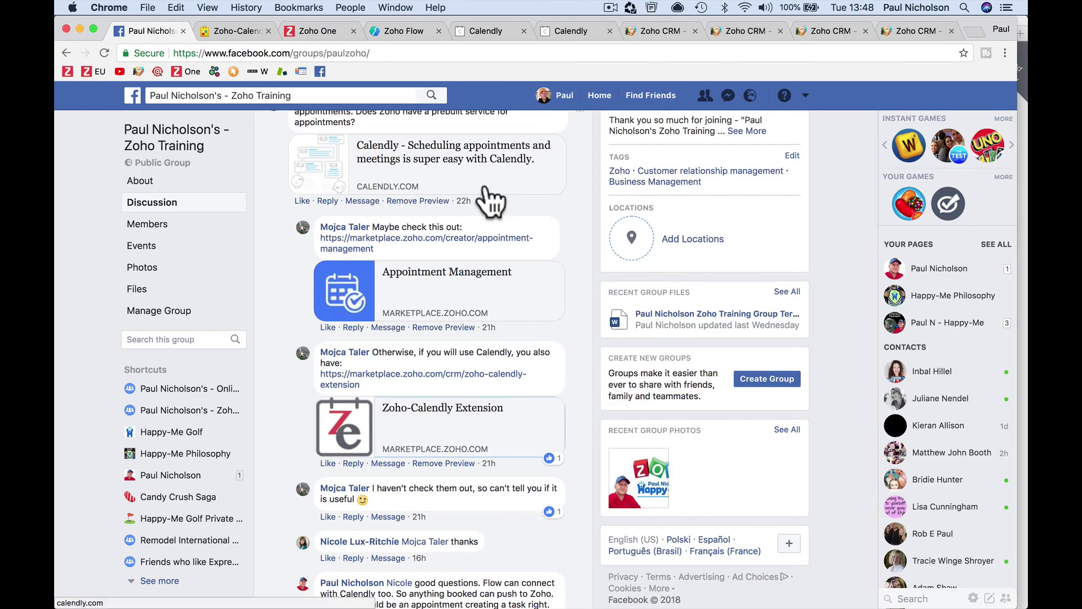
{"action": "scroll", "coordinate": [490, 200], "scroll_direction": "up", "scroll_amount": 10}
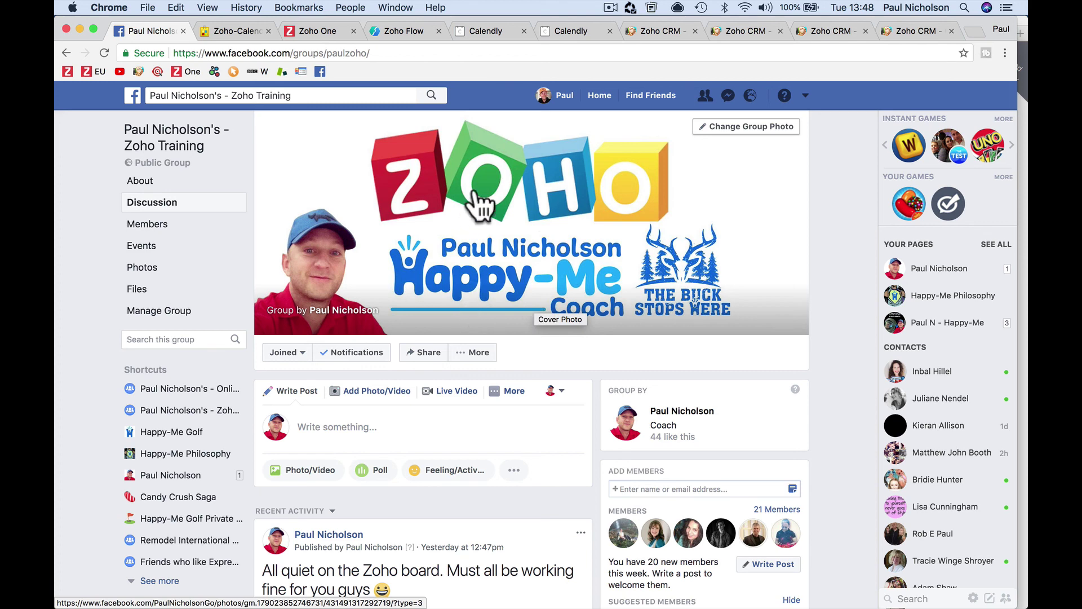
Load the Zendesk agent dashboard from an autocompleted address, showing two open tickets.
{"action": "left_click", "coordinate": [255, 33]}
{"action": "left_click", "coordinate": [257, 51]}
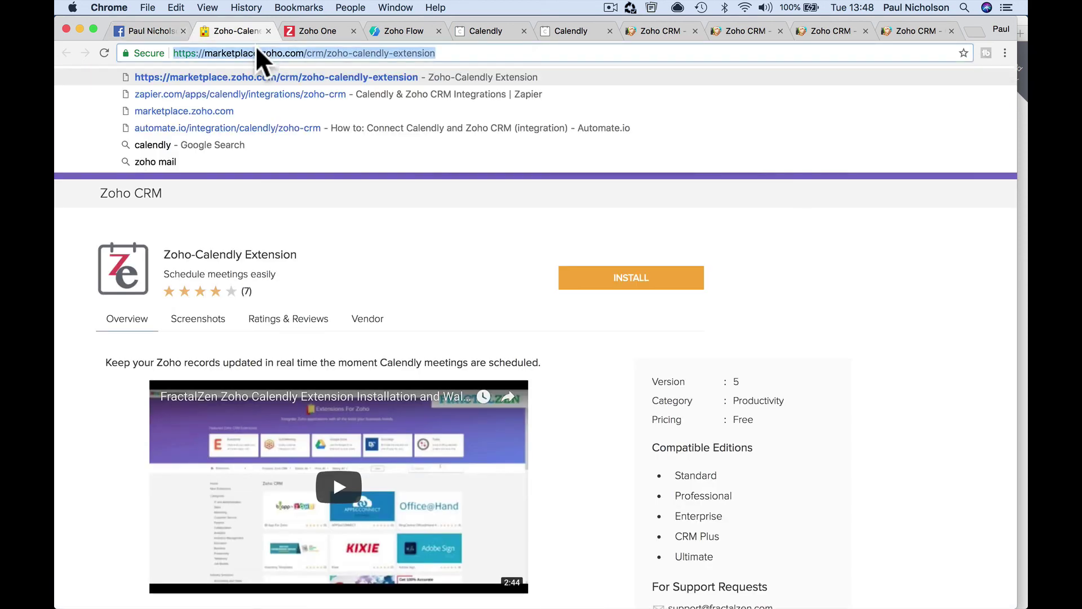
{"action": "type", "text": "tr"}
{"action": "key", "text": "Return"}
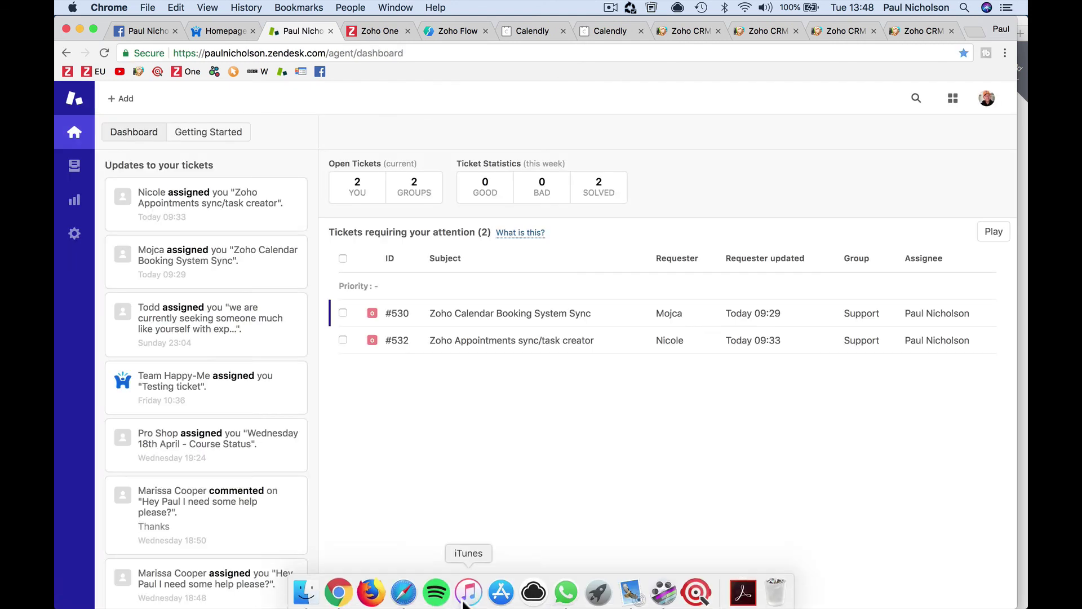
Load the Happy-Me Ltd help centre in Safari and open its Submit a request form.
{"action": "left_click", "coordinate": [404, 586]}
{"action": "left_click", "coordinate": [600, 32]}
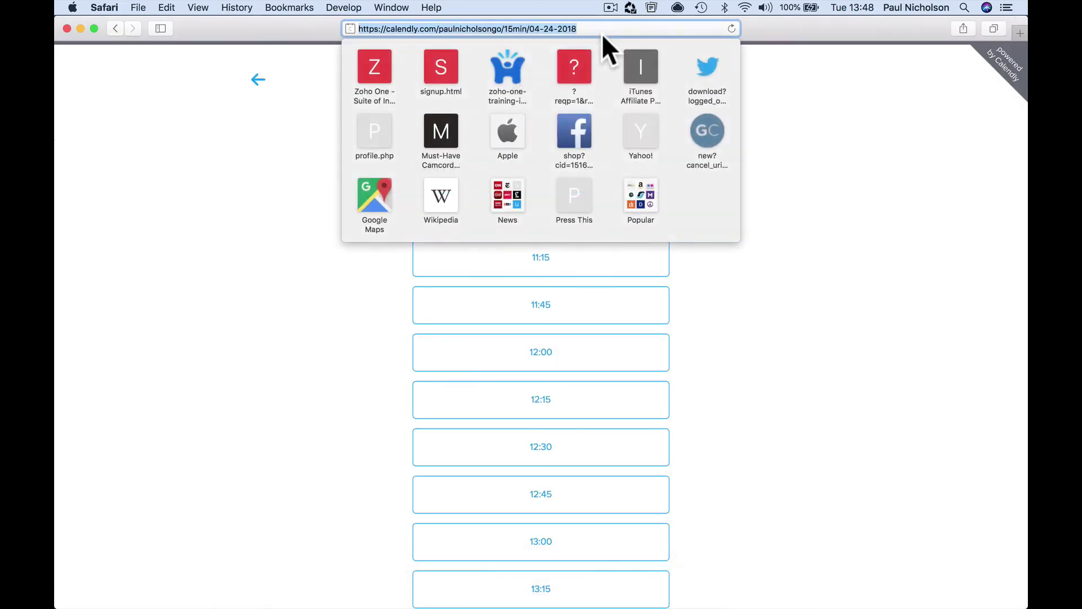
{"action": "type", "text": "paulnicholson.com"}
{"action": "key", "text": "Return"}
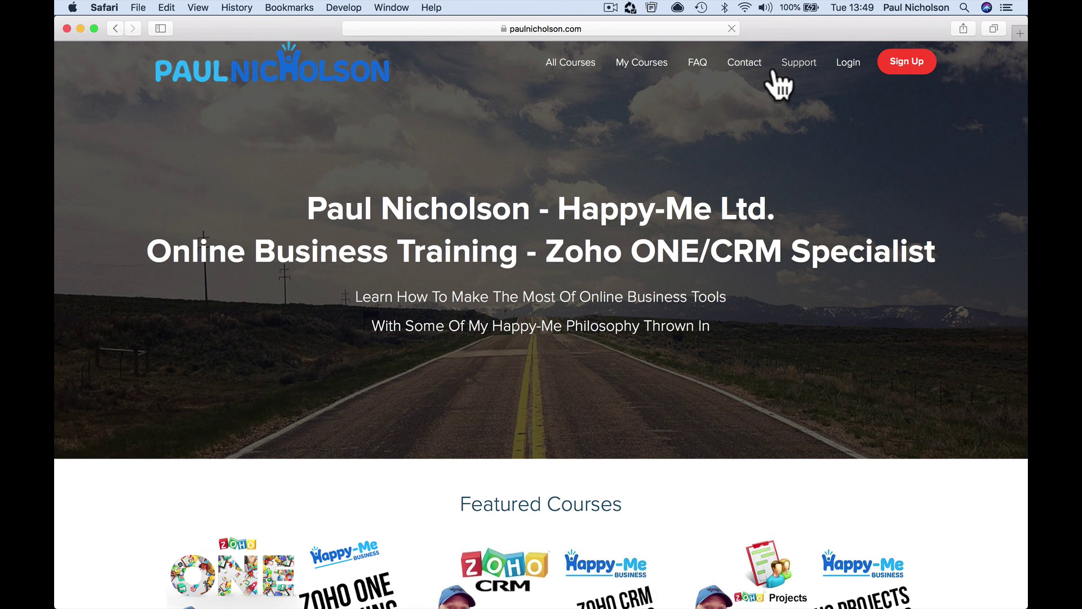
{"action": "left_click", "coordinate": [774, 71]}
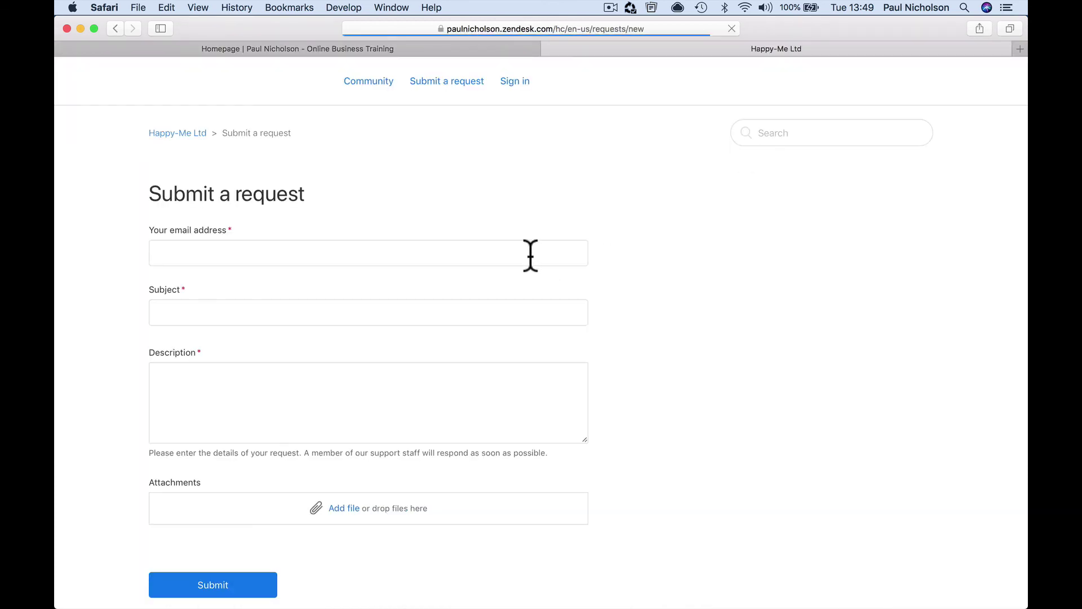
Go through the empty Email, Subject and Description fields of the request form.
{"action": "left_click", "coordinate": [357, 249]}
{"action": "left_click", "coordinate": [344, 316]}
{"action": "left_click", "coordinate": [306, 401]}
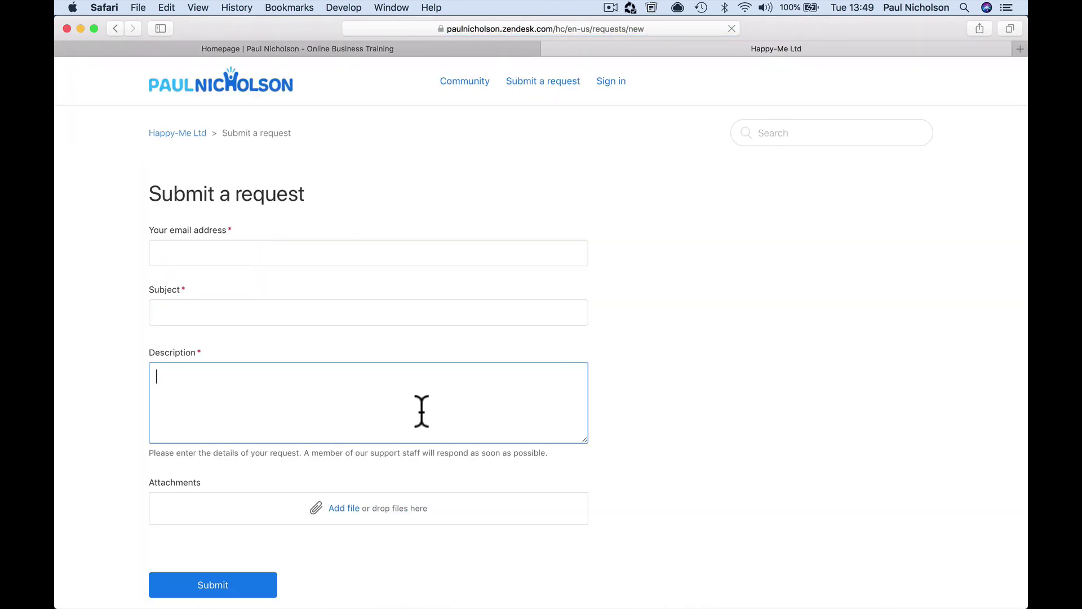